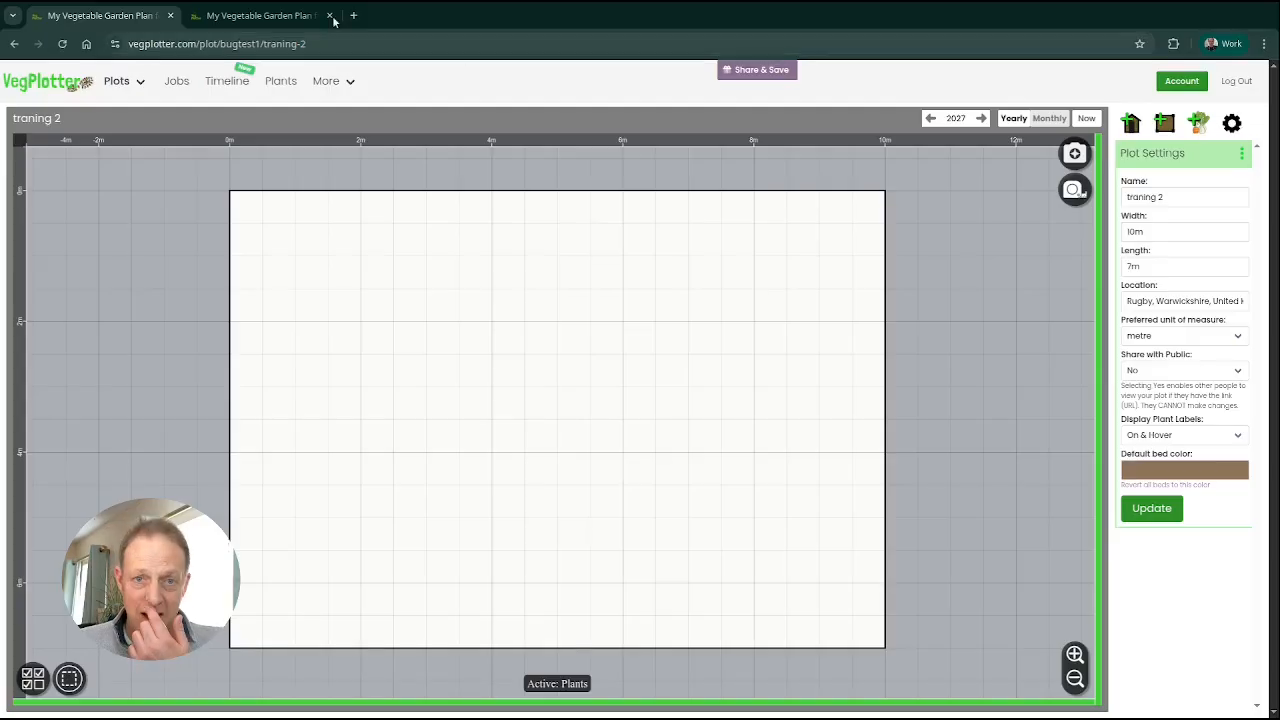
- Look at the training1 plot and its settings in the mobile-size view, and return to the traning 2 plot
click(300, 15)
click(775, 131)
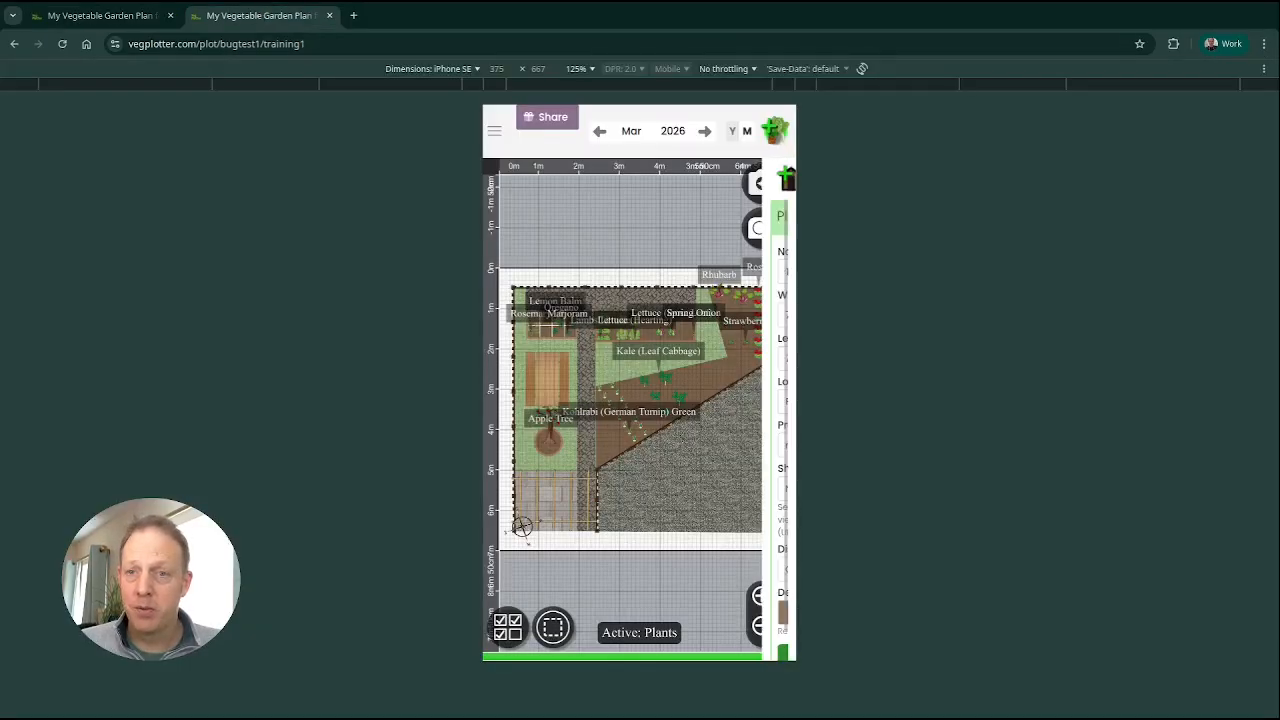
click(775, 131)
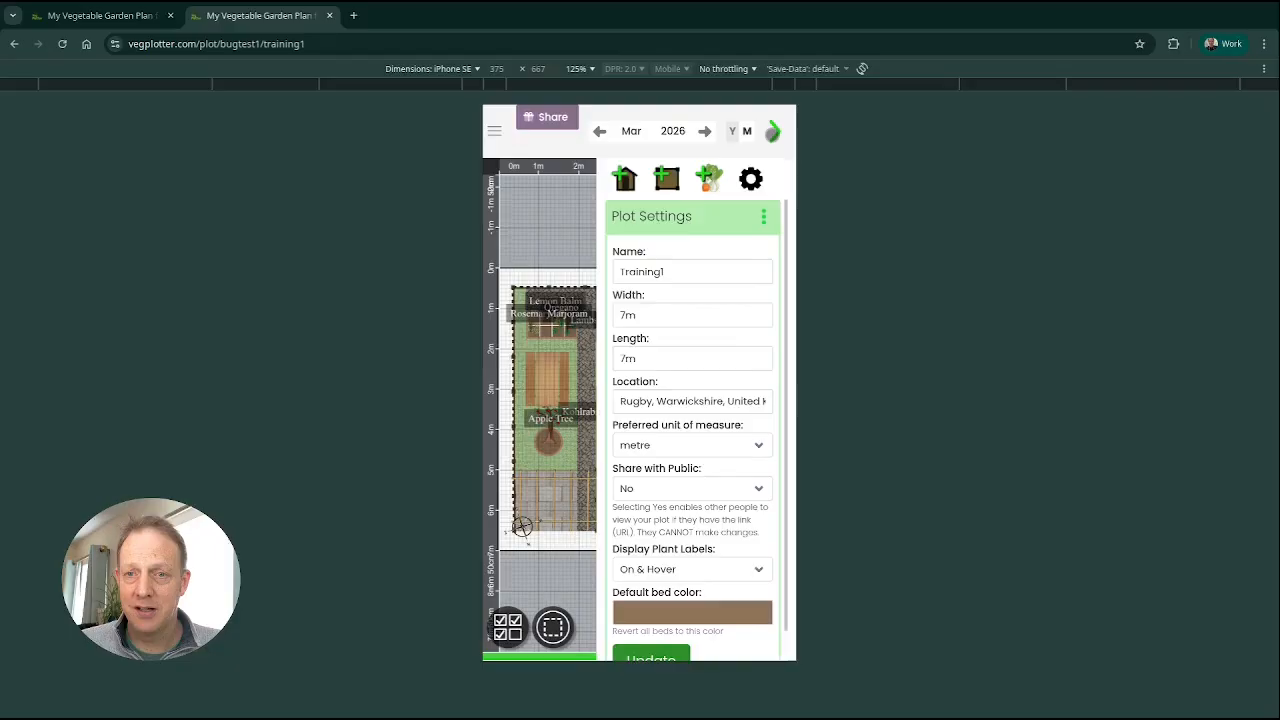
click(68, 17)
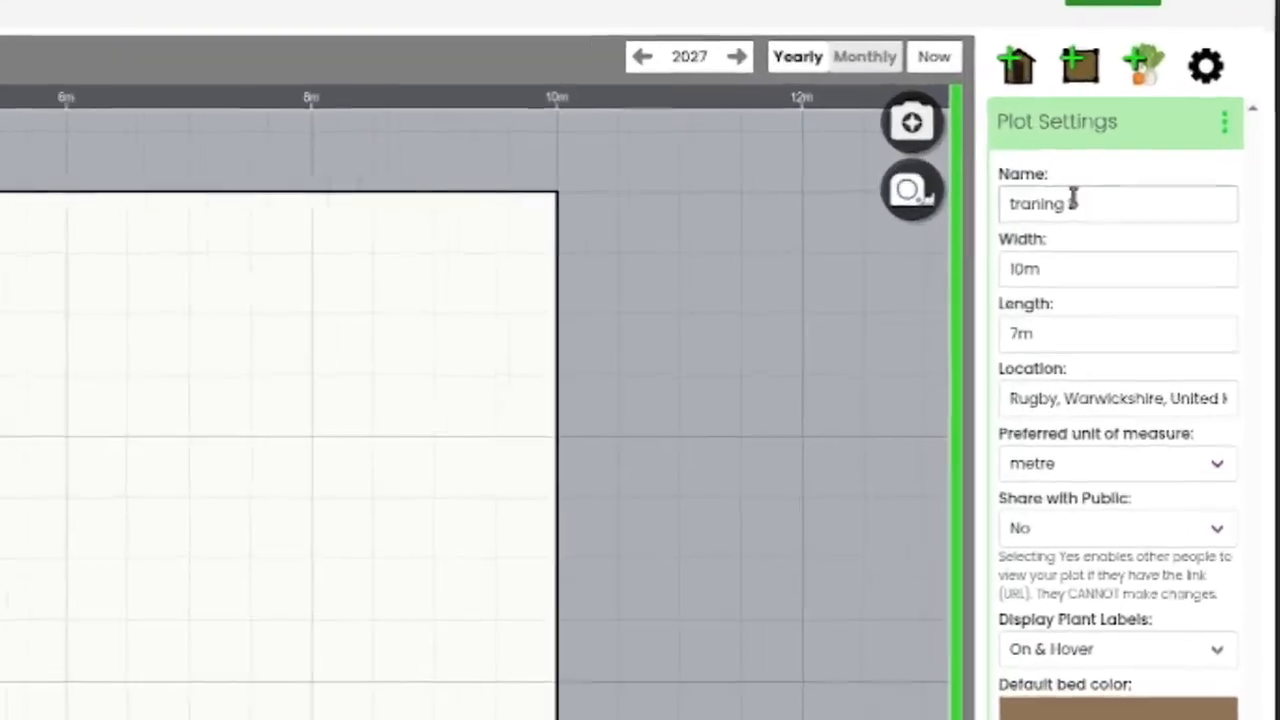
- Rename the plot as "back yard"
triple_click(1158, 198)
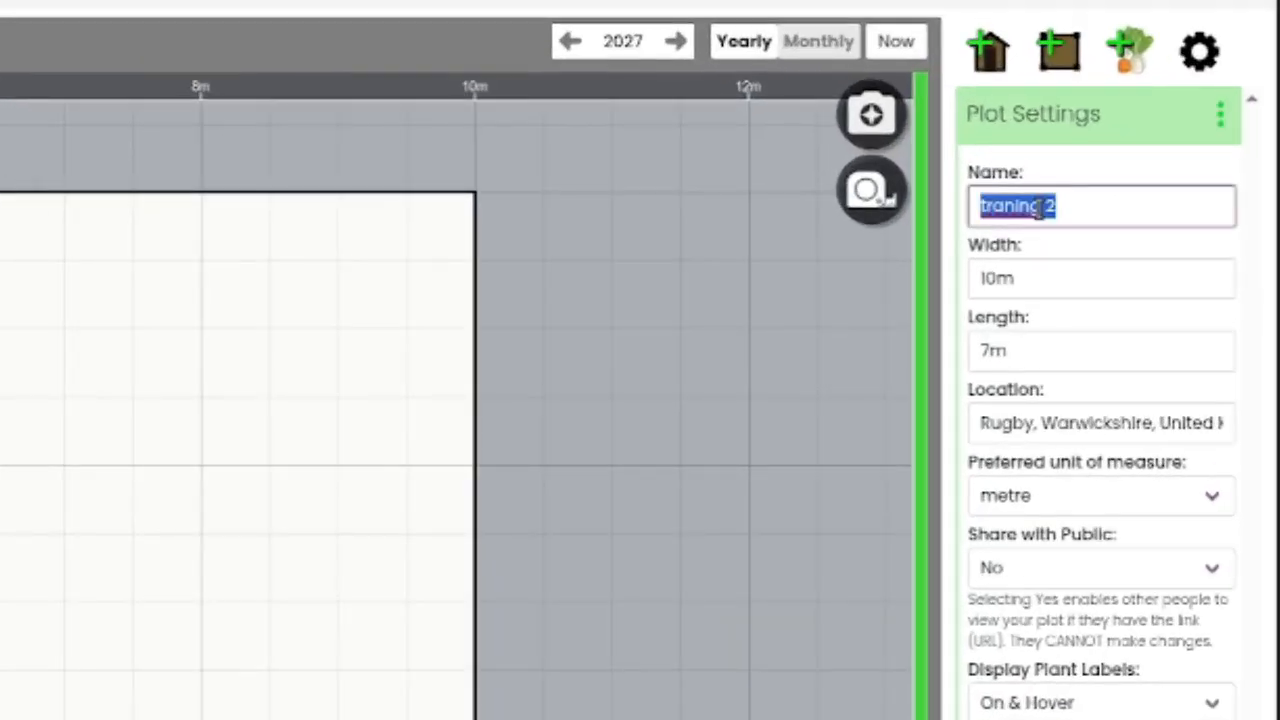
text(back yard)
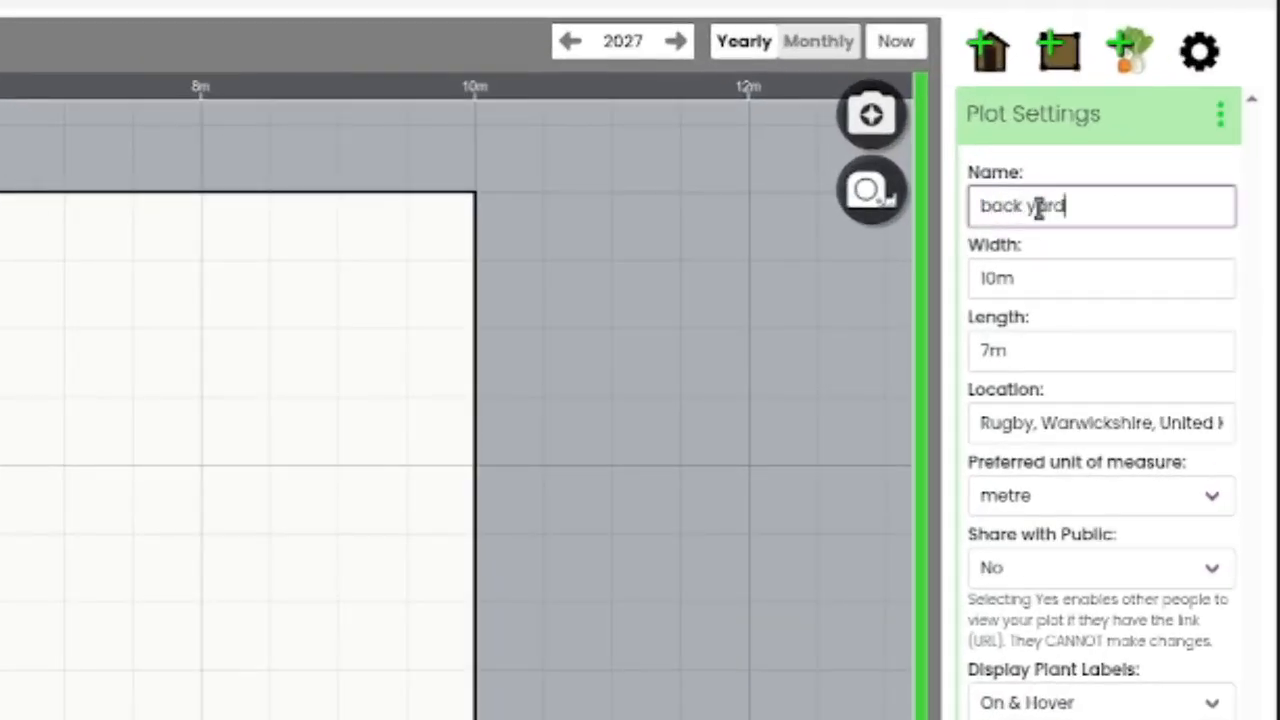
key(Return)
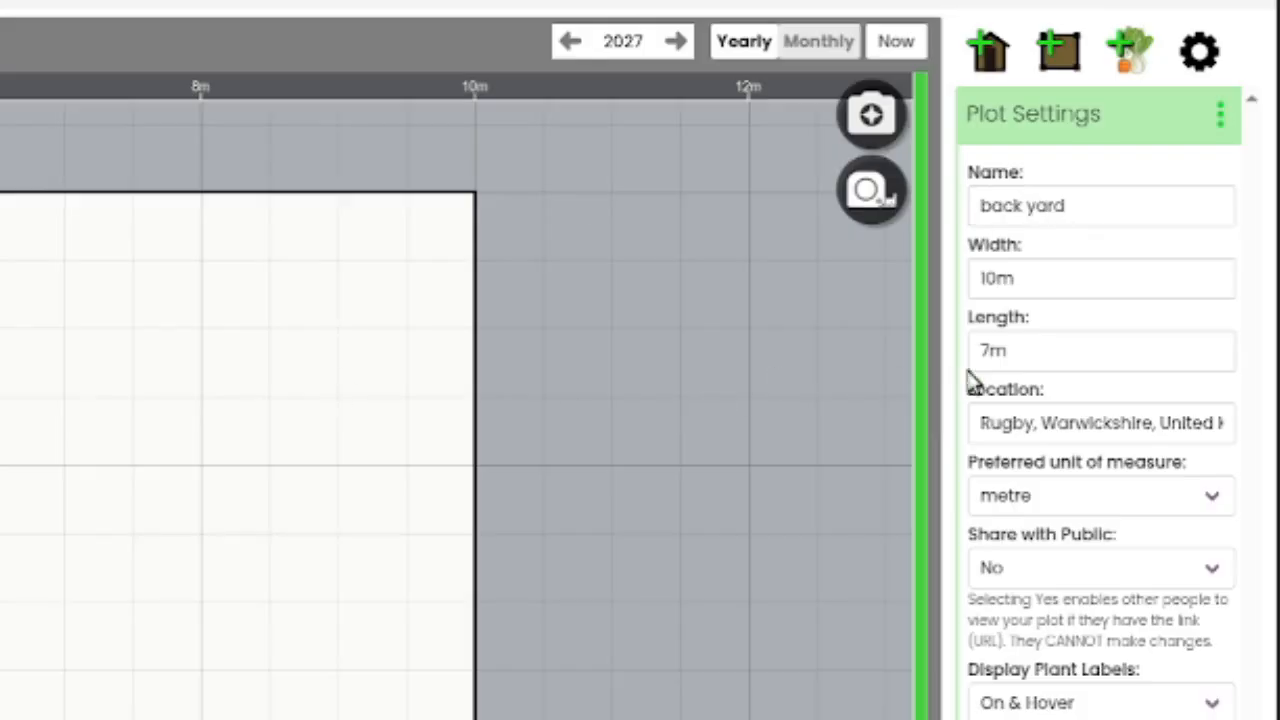
- Set the back yard plot's width to 24 feet 5 inches and save the plot settings
click(1002, 283)
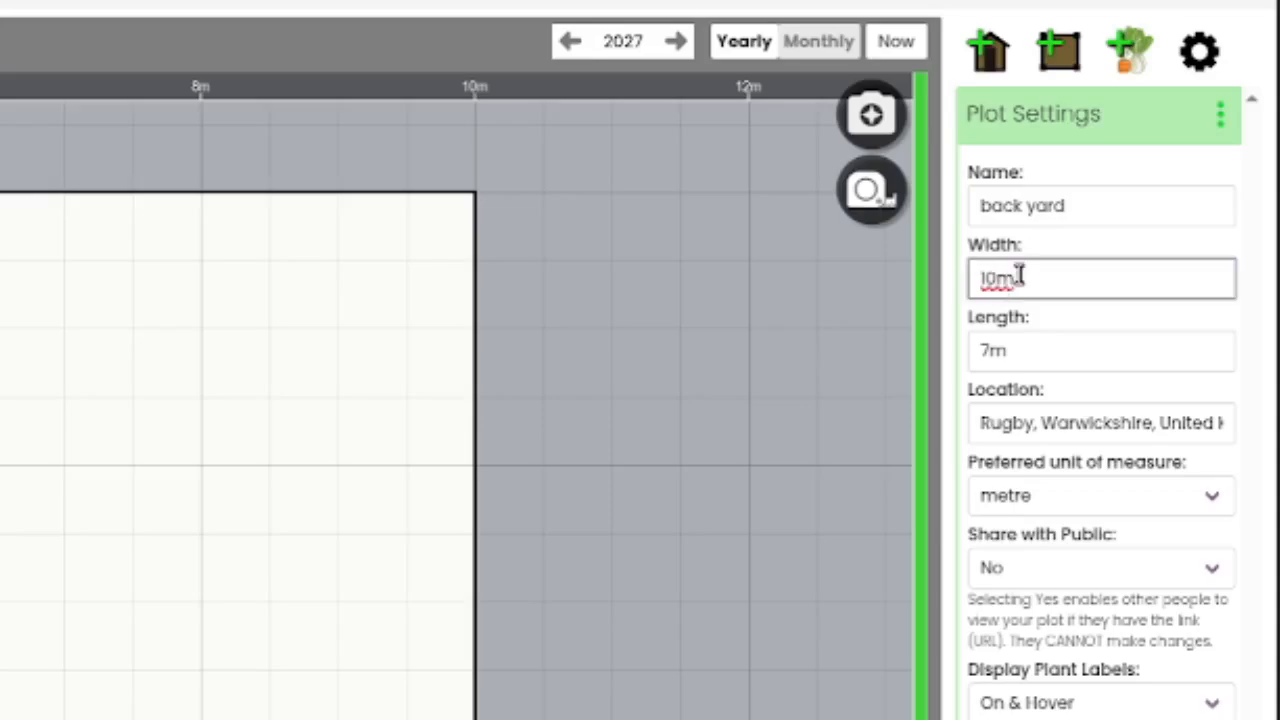
drag(1023, 274, 971, 277)
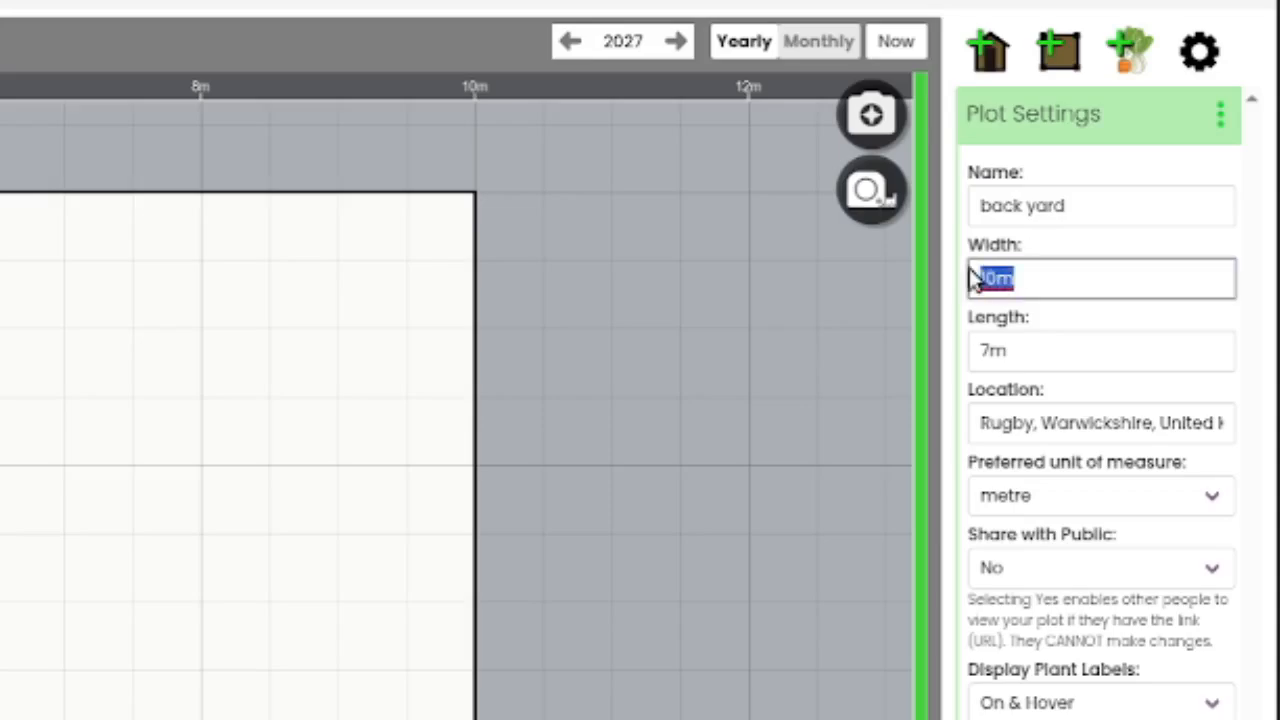
click(1043, 505)
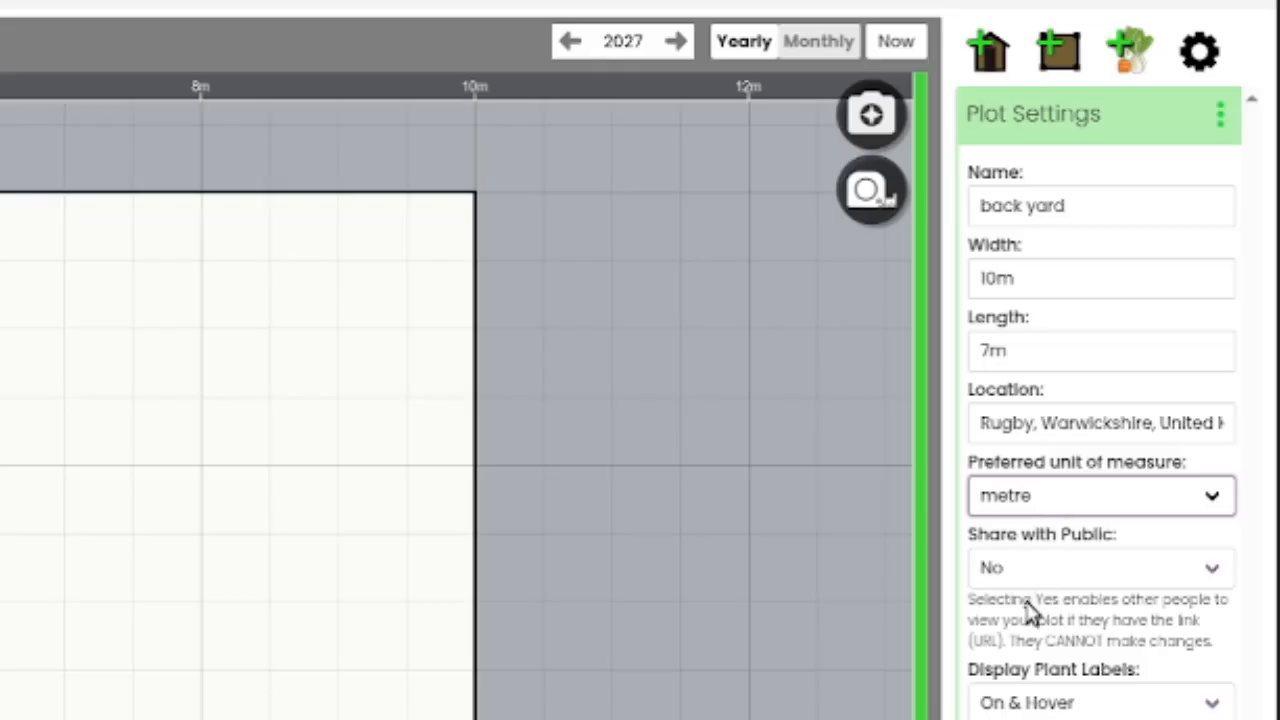
drag(1043, 277, 971, 277)
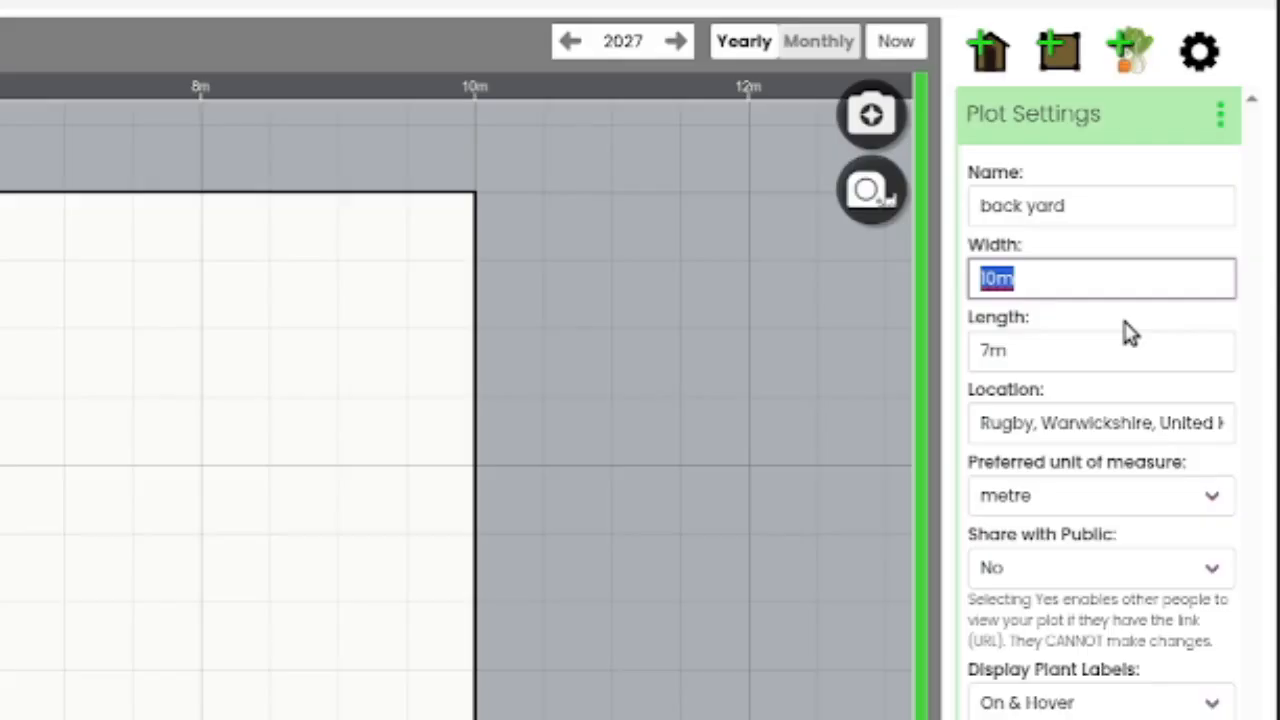
text(24feet)
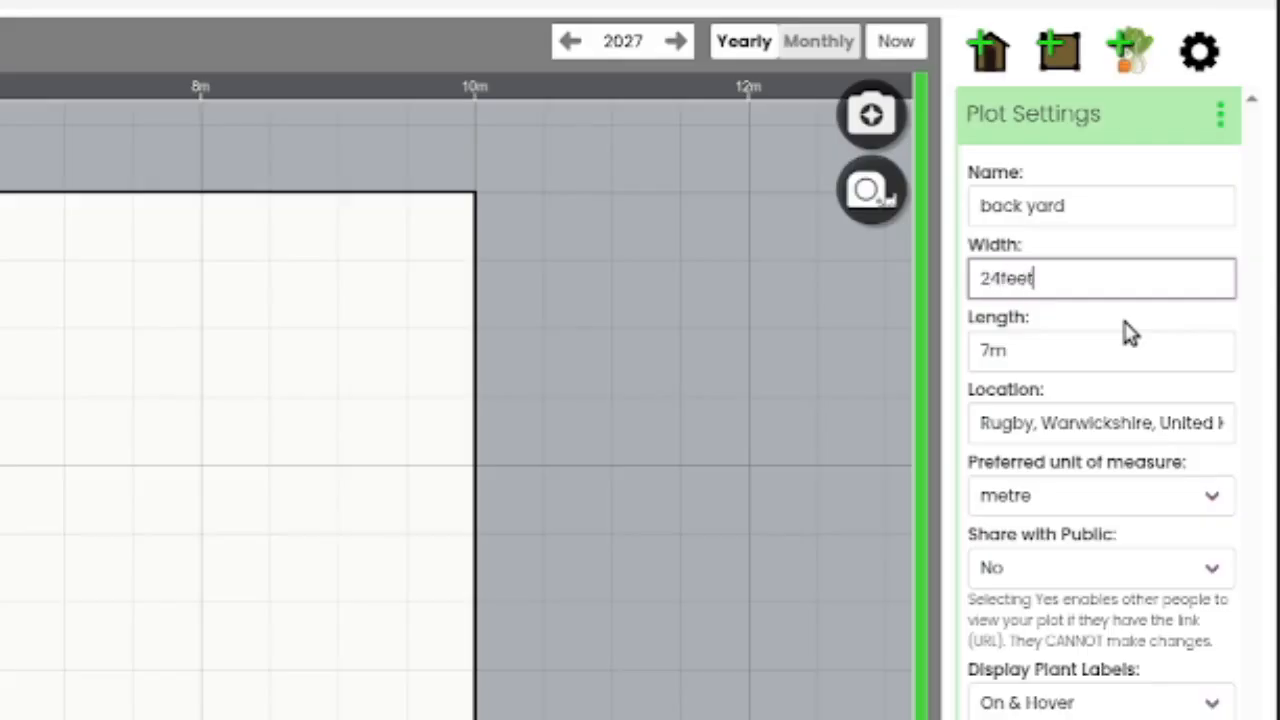
text( 5 inches)
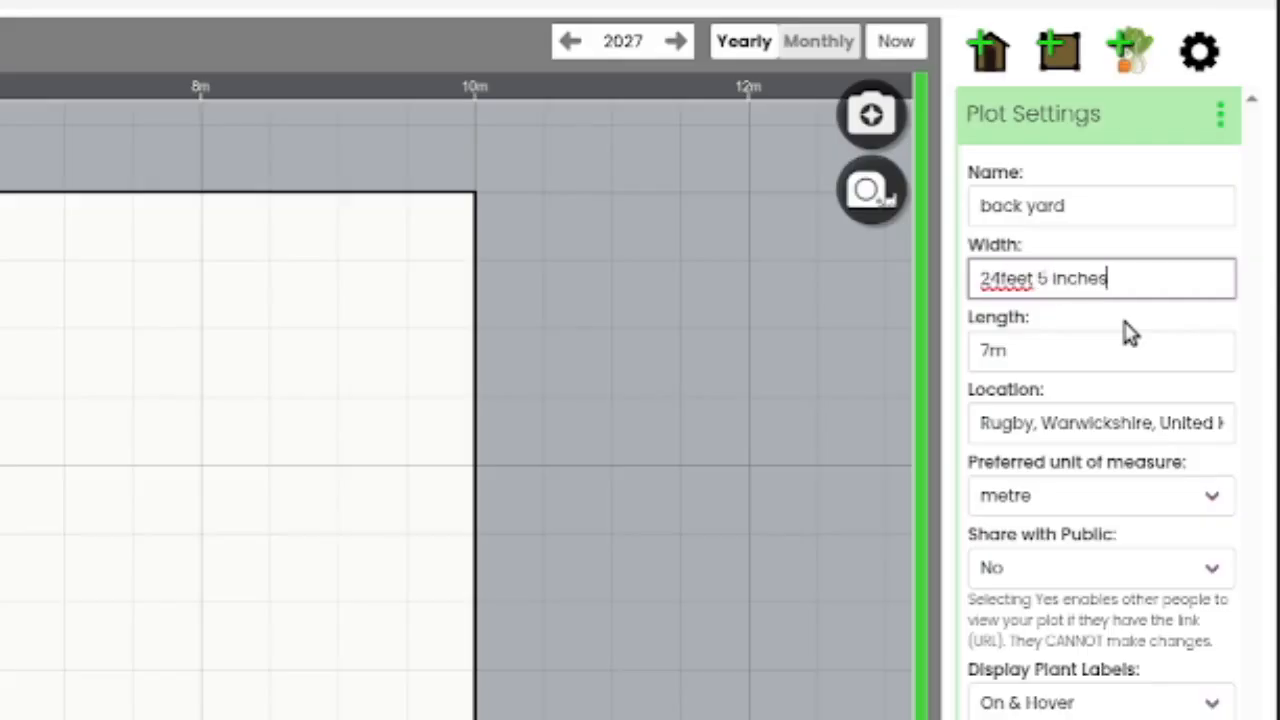
key(Return)
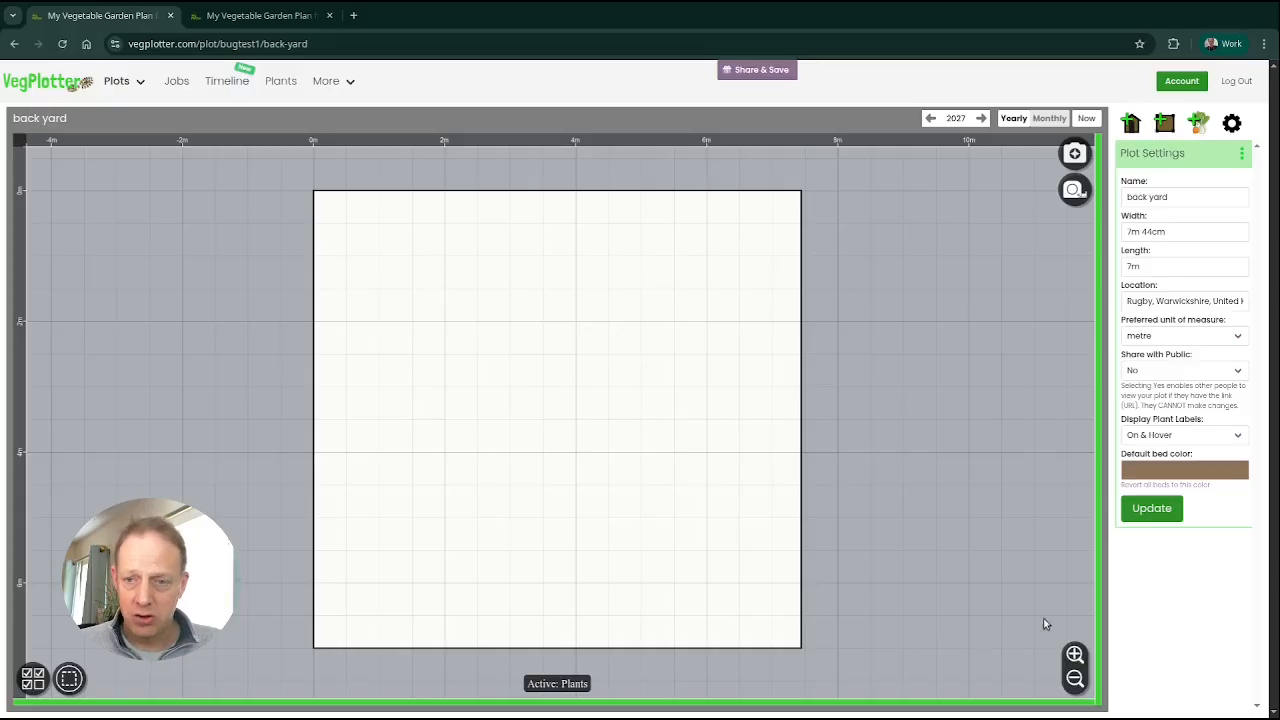
- Examine the resized empty plot up close and in full by zooming and panning across it
click(1077, 658)
click(1075, 678)
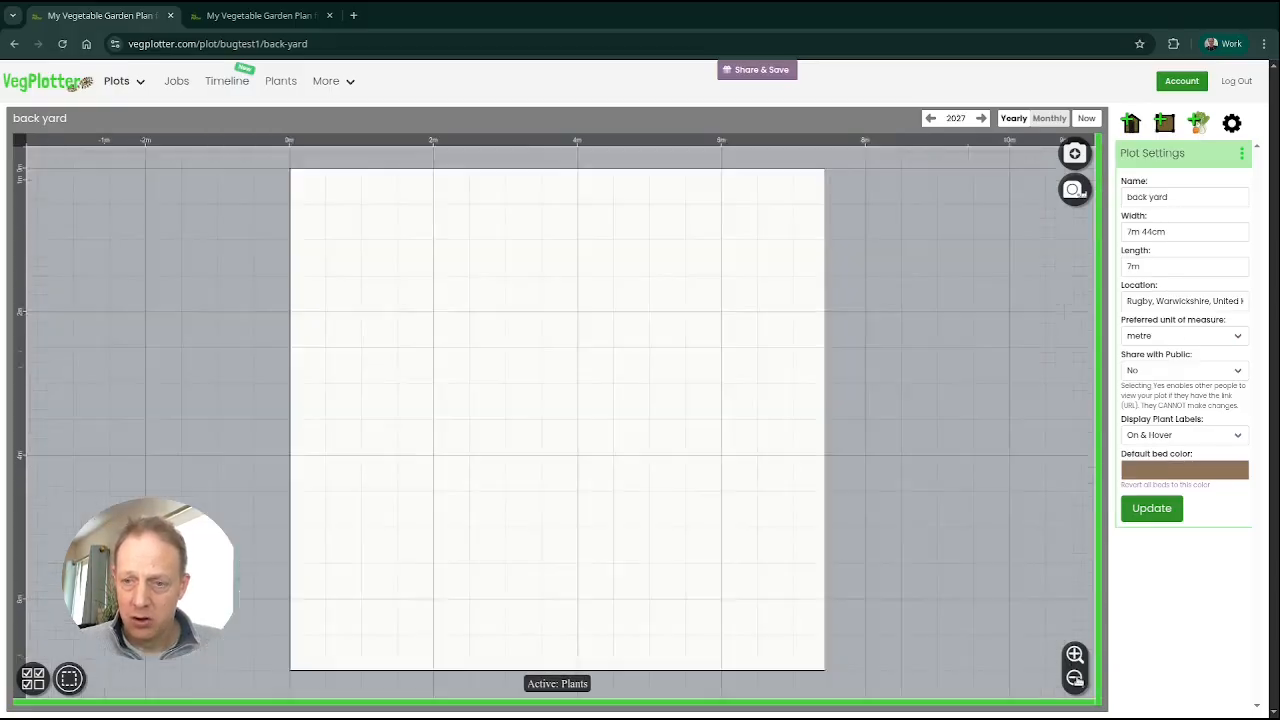
scroll(509, 405, up, 5)
scroll(509, 405, down, 5)
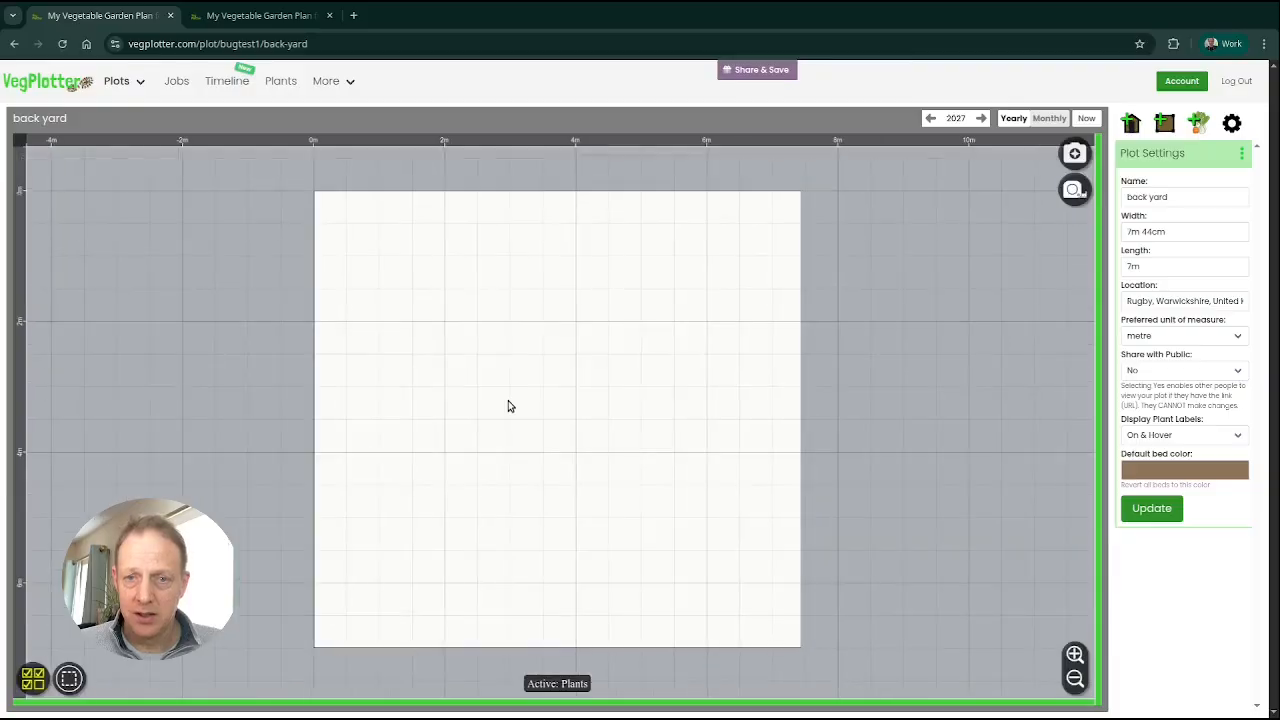
scroll(509, 405, up, 5)
drag(683, 388, 534, 360)
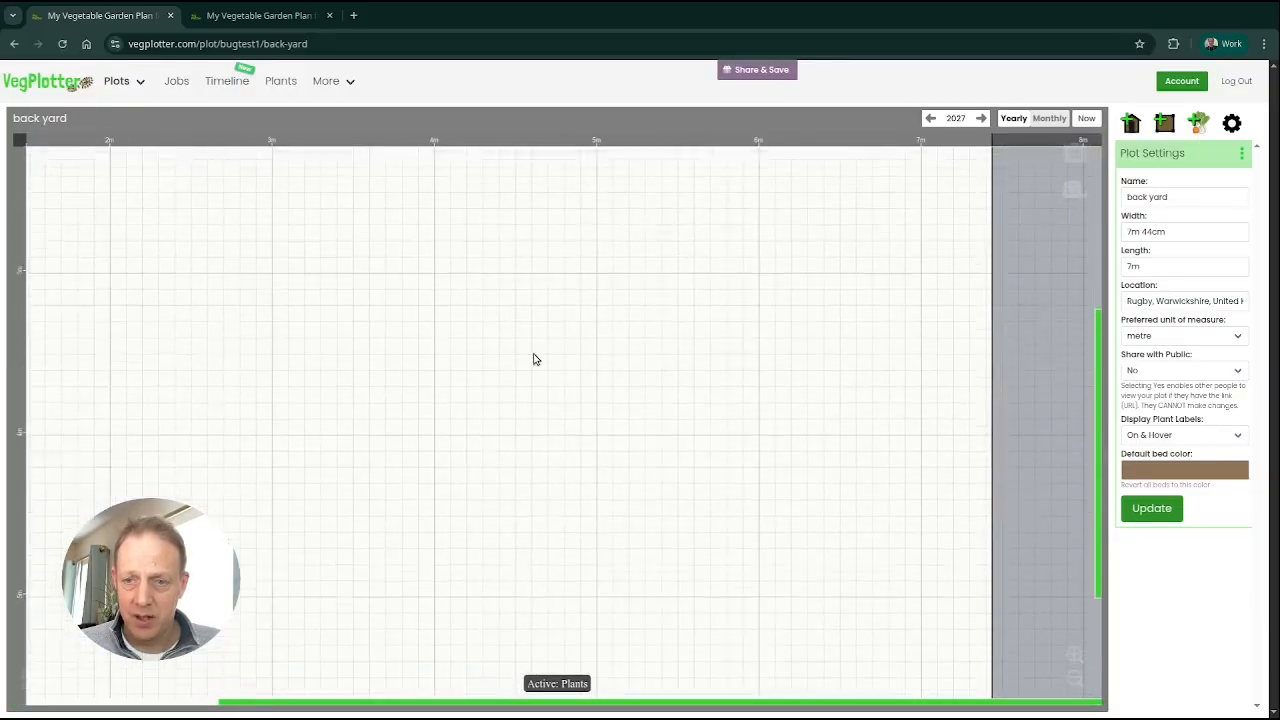
scroll(506, 406, down, 5)
scroll(506, 405, down, 3)
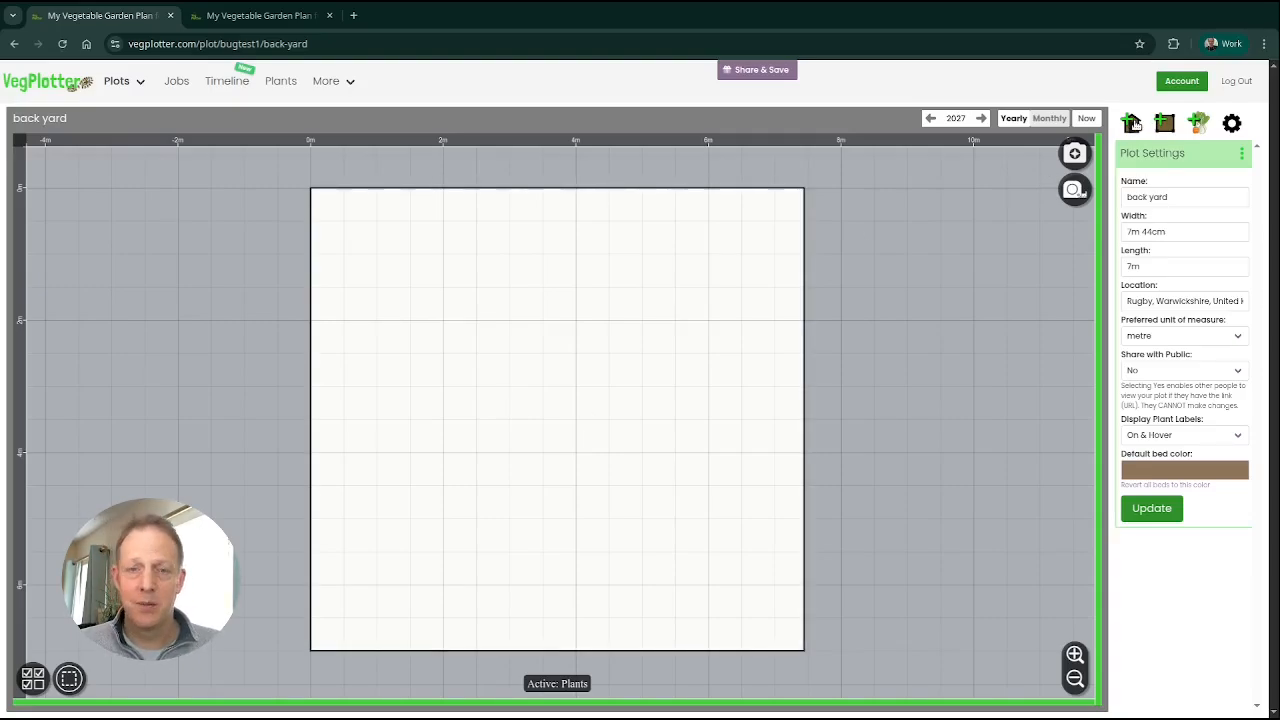
- Look through the structures, beds and plants that can be added to the plot
click(1134, 122)
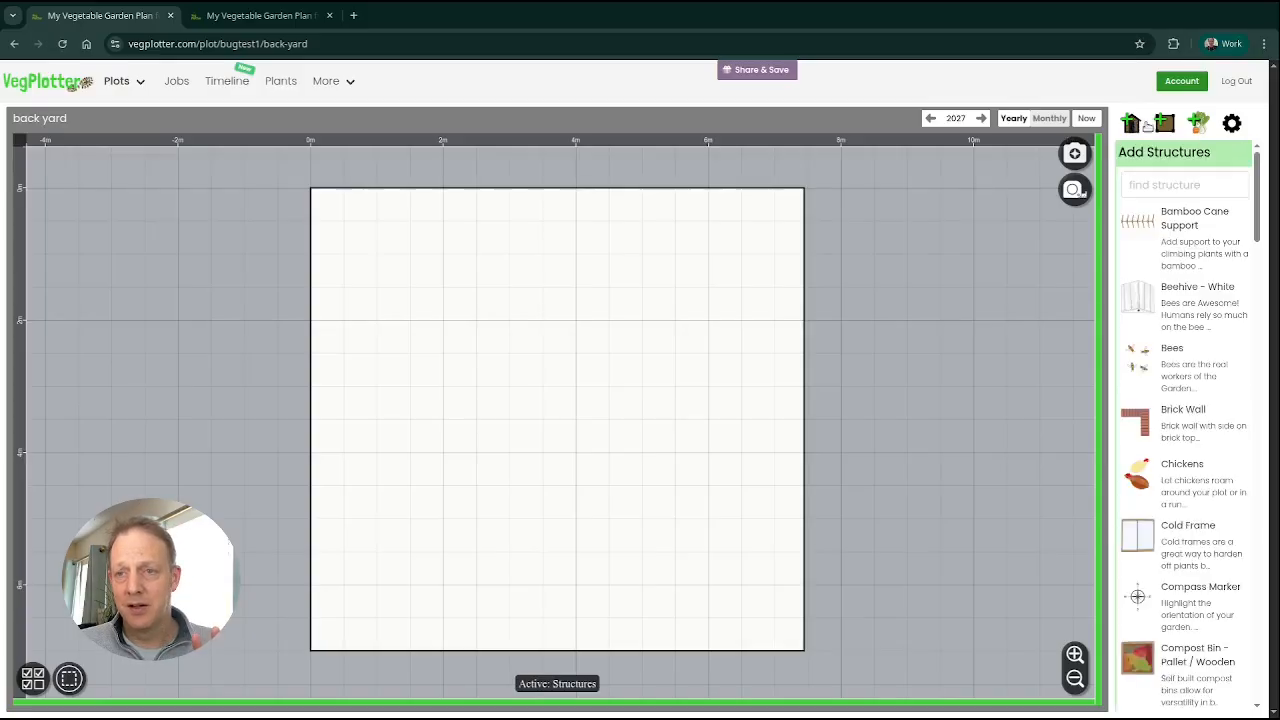
click(1164, 122)
click(1198, 122)
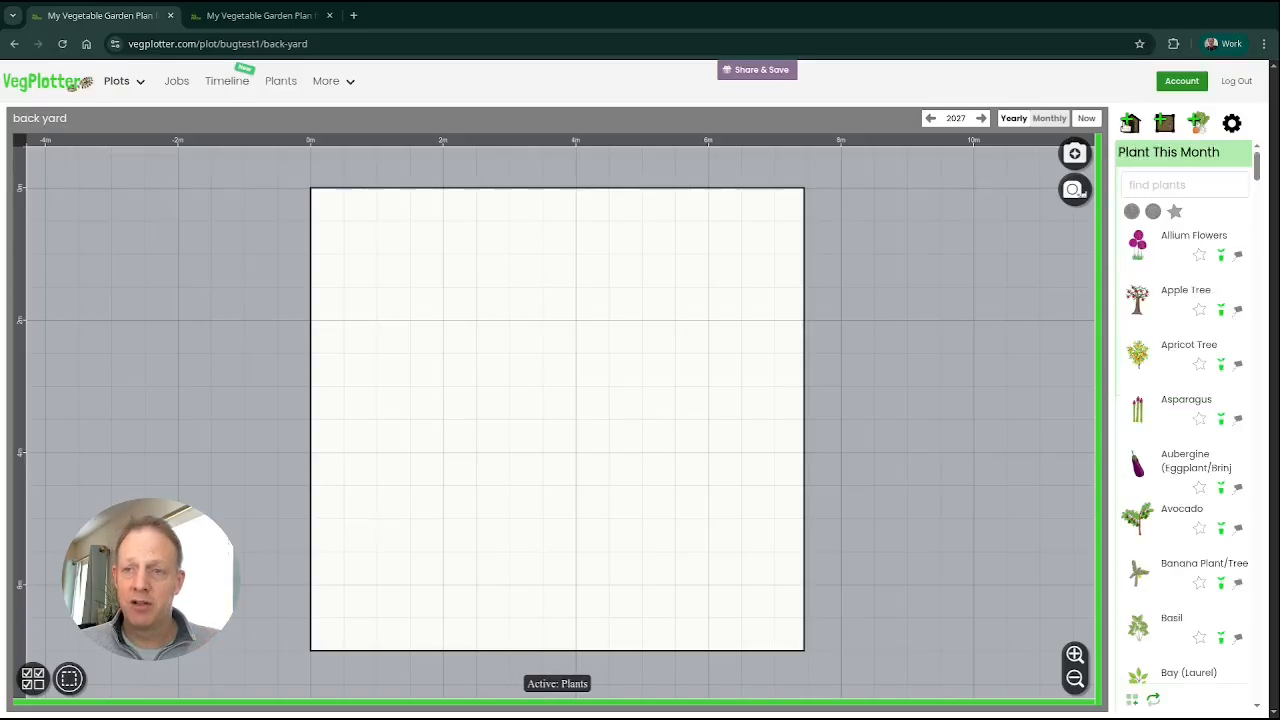
click(1134, 123)
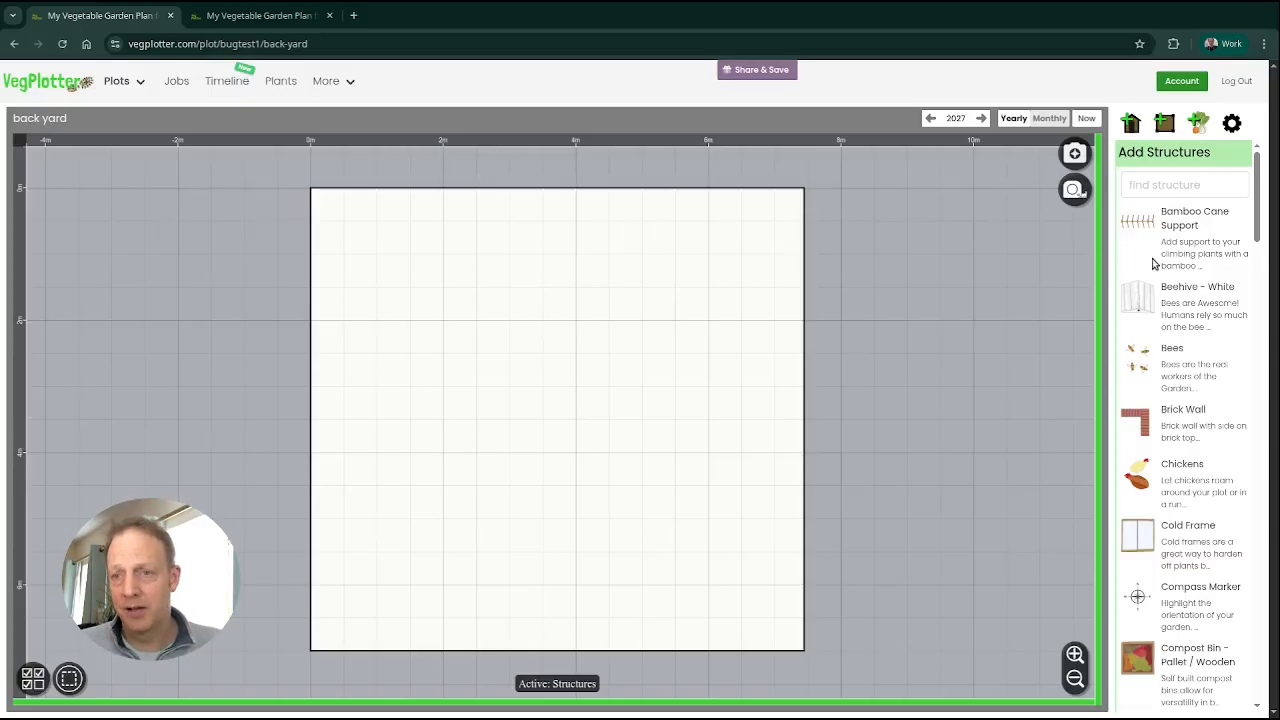
- Place a circular bed about 47 cm in diameter in the plot's upper middle and plant an Apple Tree in it
click(1164, 124)
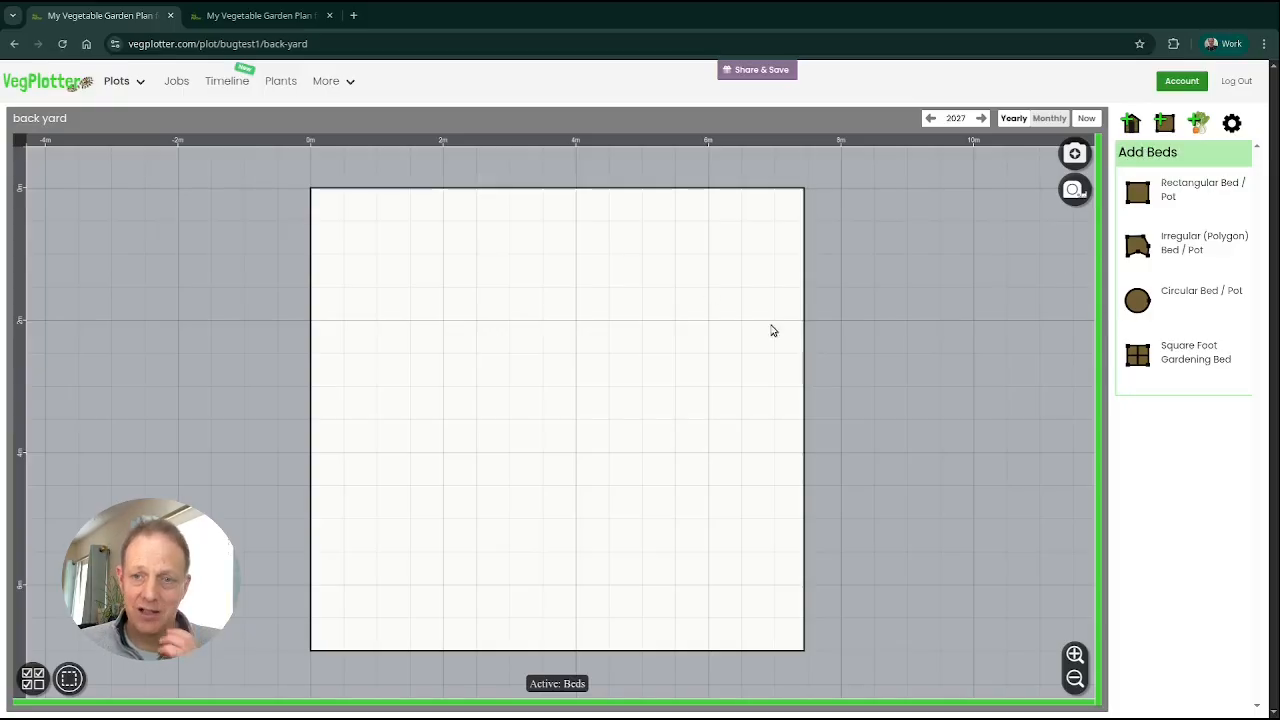
drag(1139, 298, 596, 326)
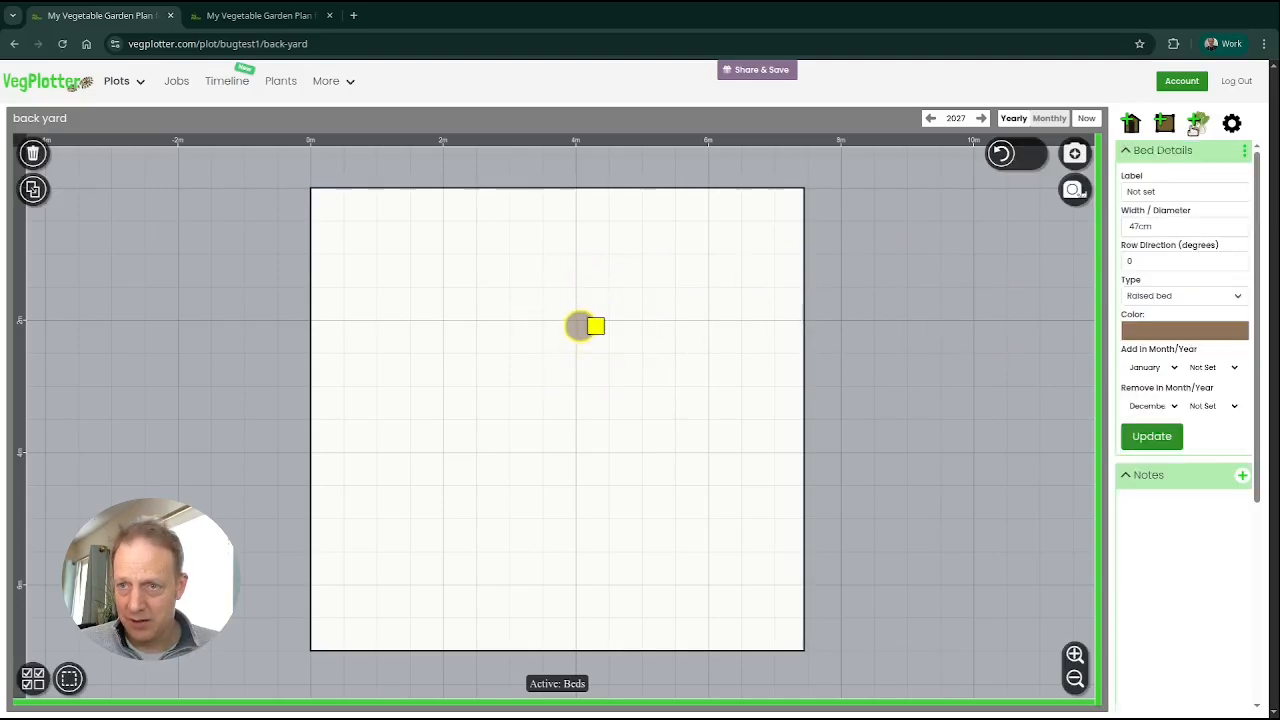
drag(1143, 312, 580, 330)
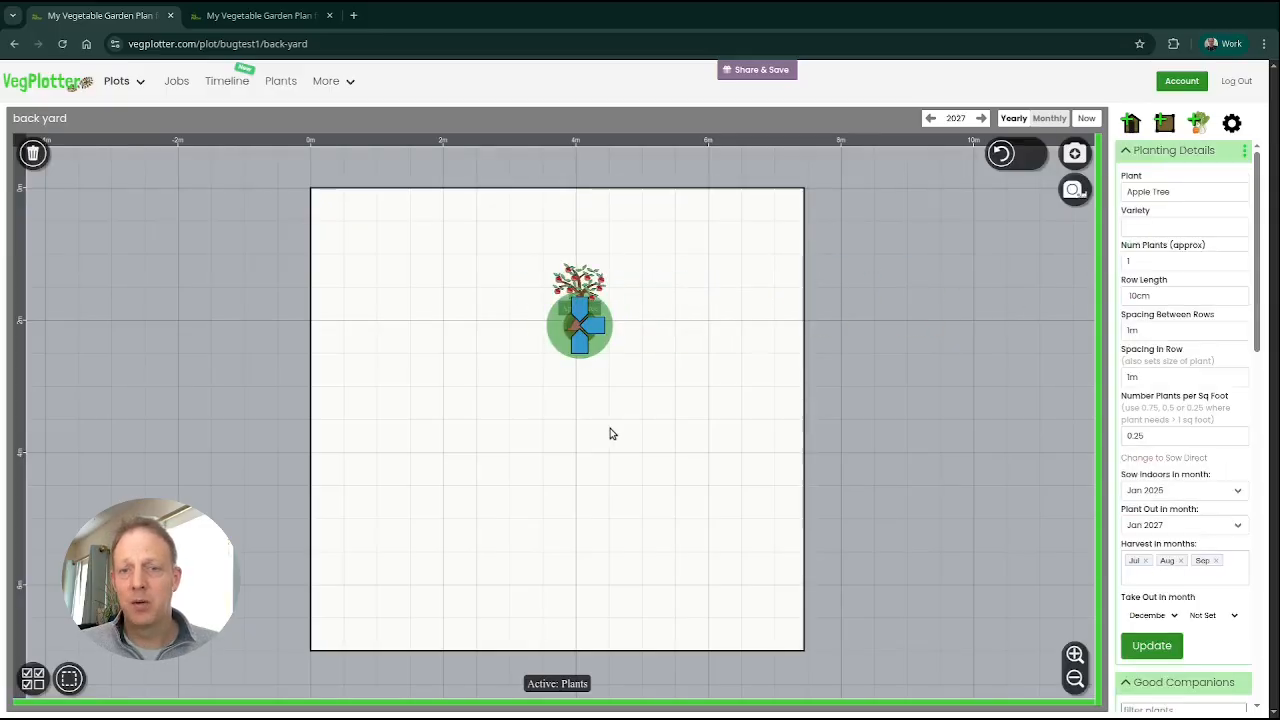
click(161, 214)
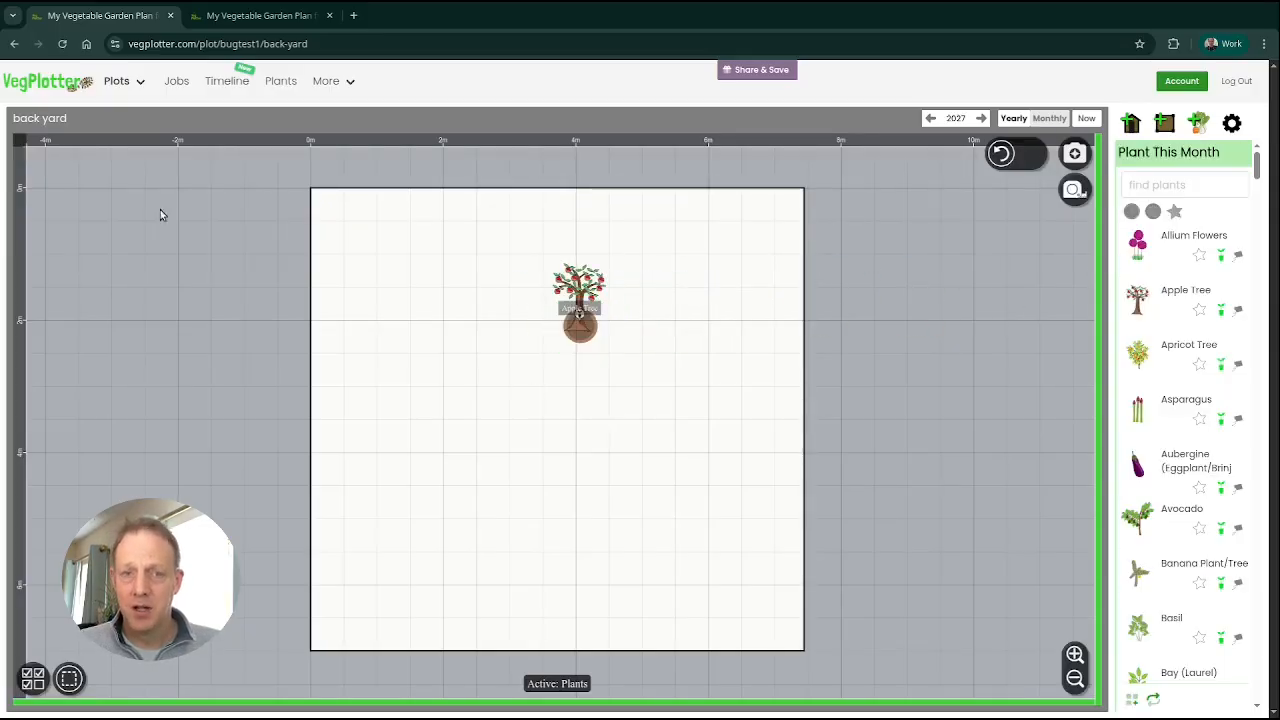
- Delete the circular bed together with the Apple Tree planted in it
click(1160, 127)
click(594, 336)
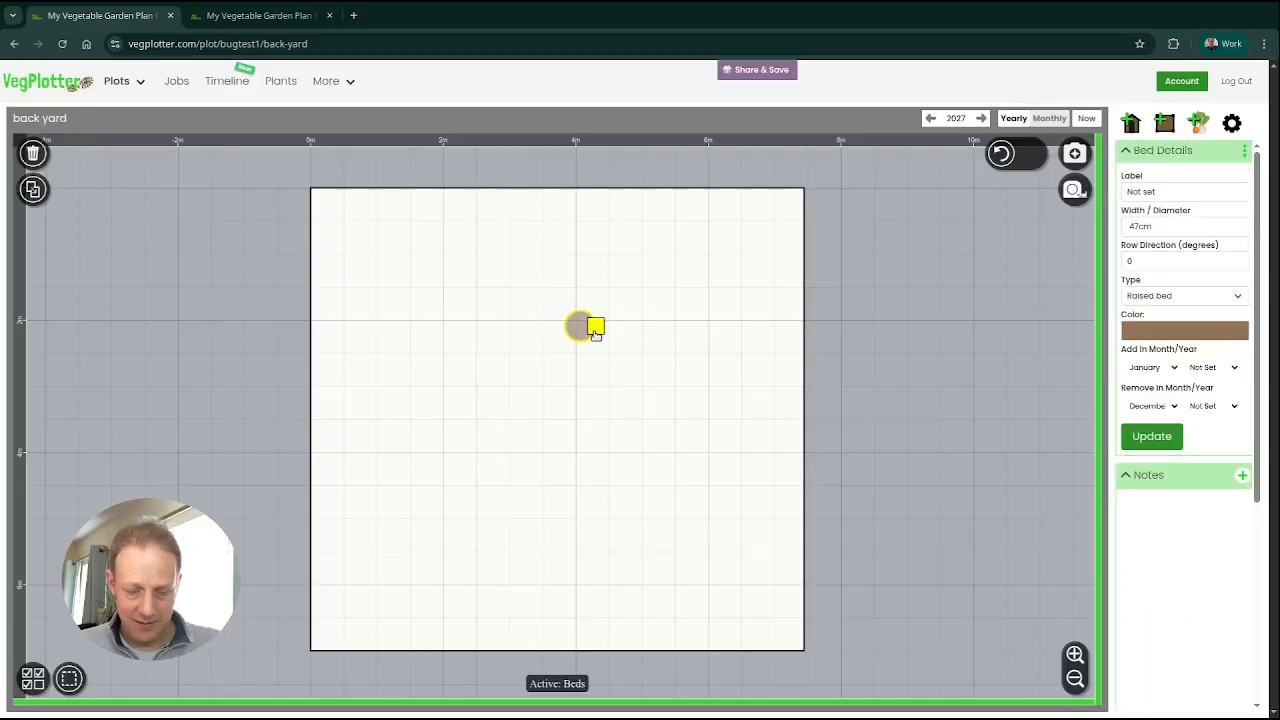
key(Delete)
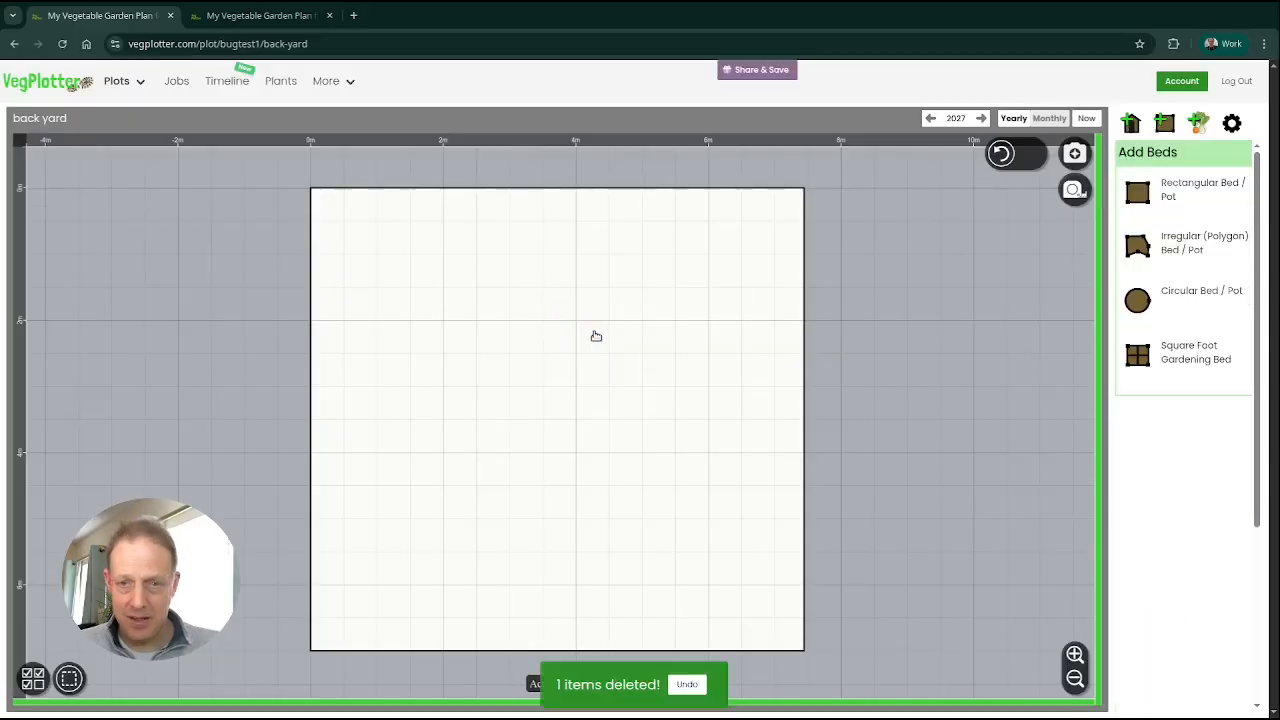
- Place a 2 m by 1 m rectangular bed in the plot's upper middle and plant Allium Flowers along its left edge
click(1204, 129)
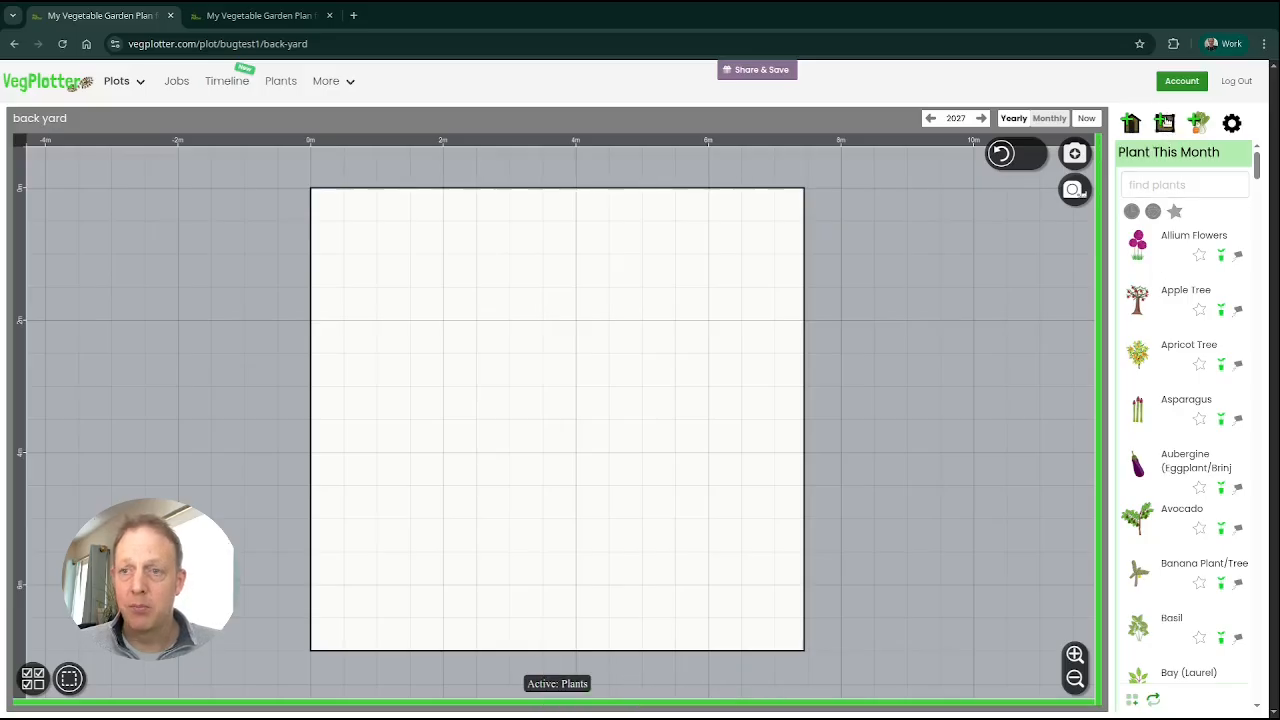
click(1164, 122)
drag(1137, 188, 575, 334)
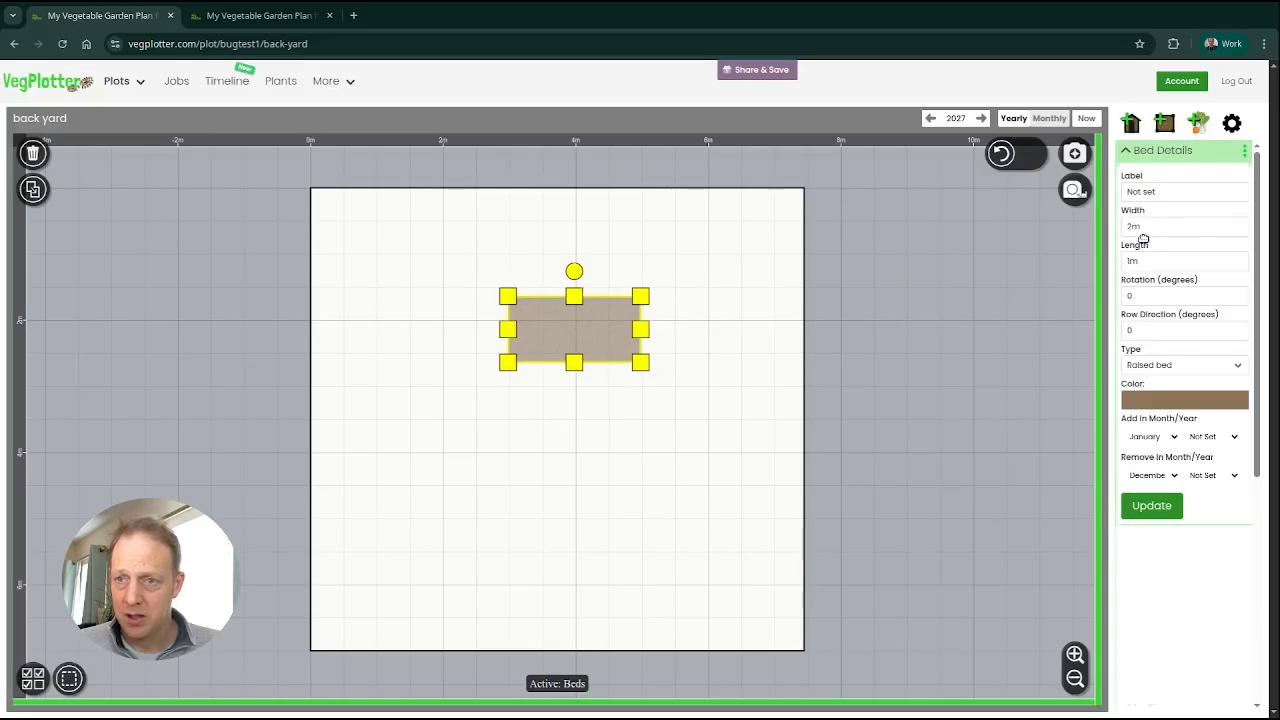
click(1198, 122)
drag(1138, 243, 516, 338)
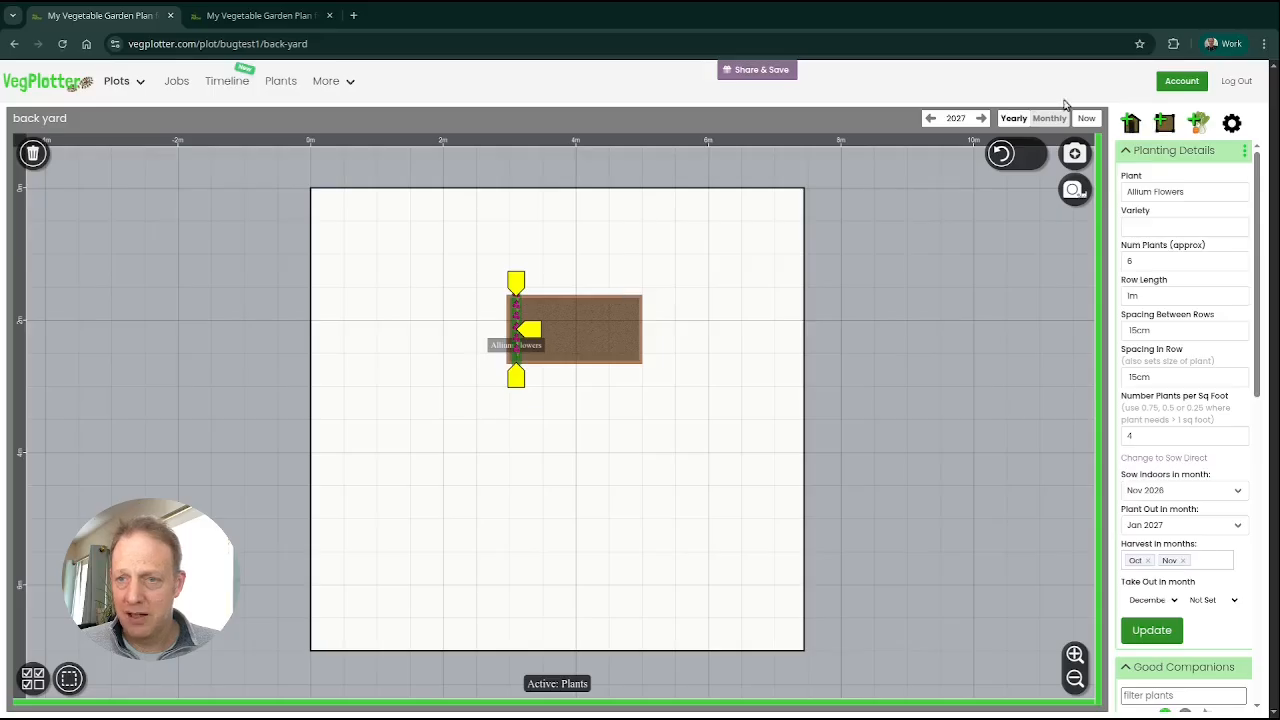
- Set the rectangular bed's row direction to 45 degrees and inspect its direction arrow up close
click(1168, 125)
click(625, 333)
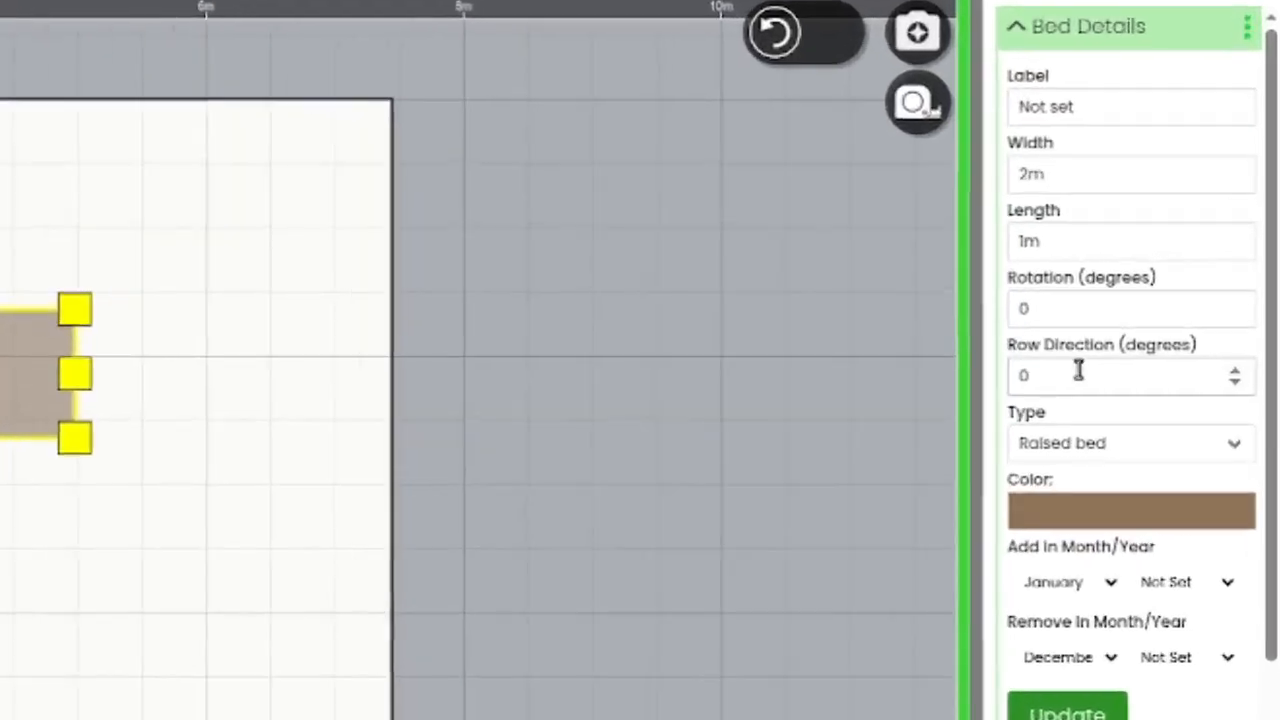
click(1157, 328)
key(BackSpace)
text(45)
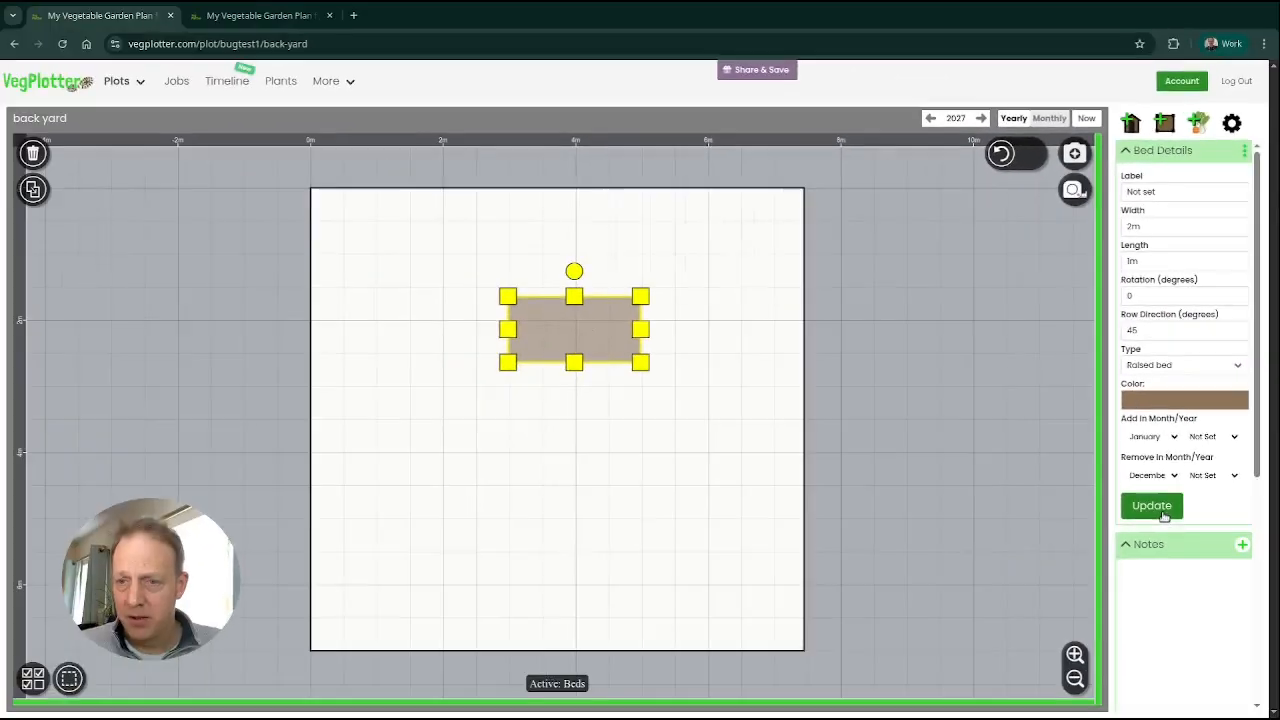
click(1145, 514)
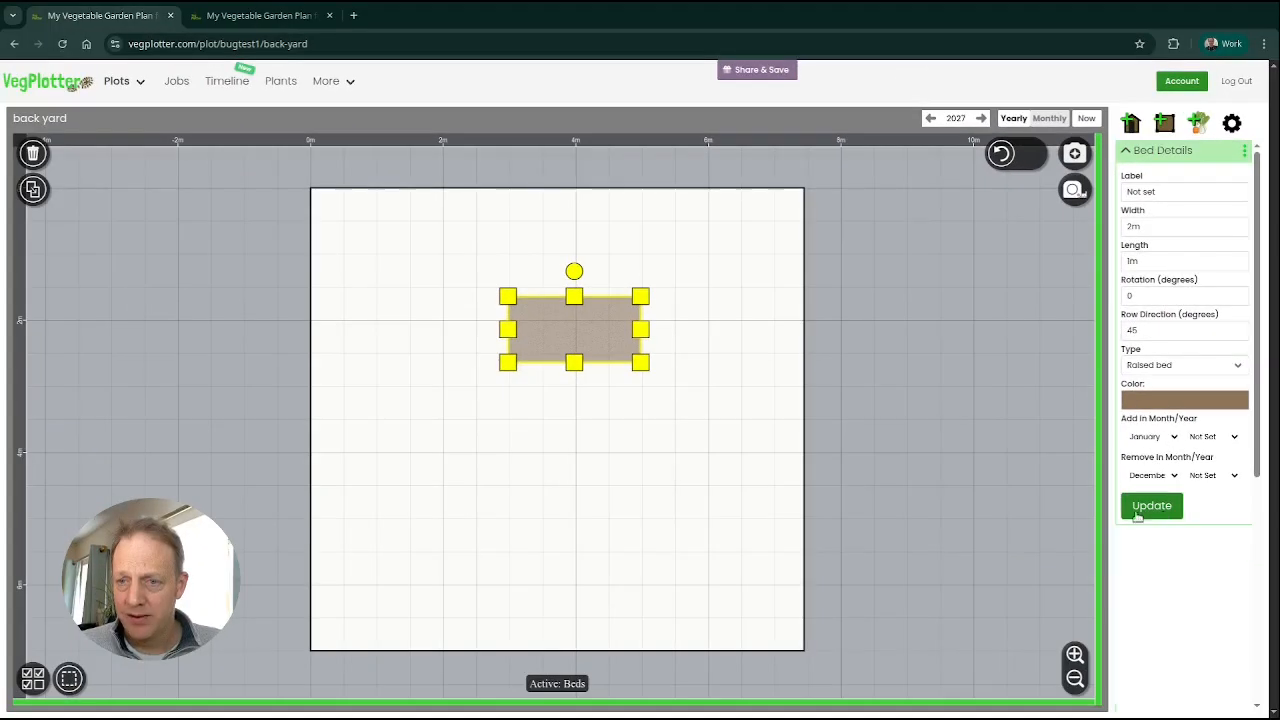
scroll(632, 375, up, 5)
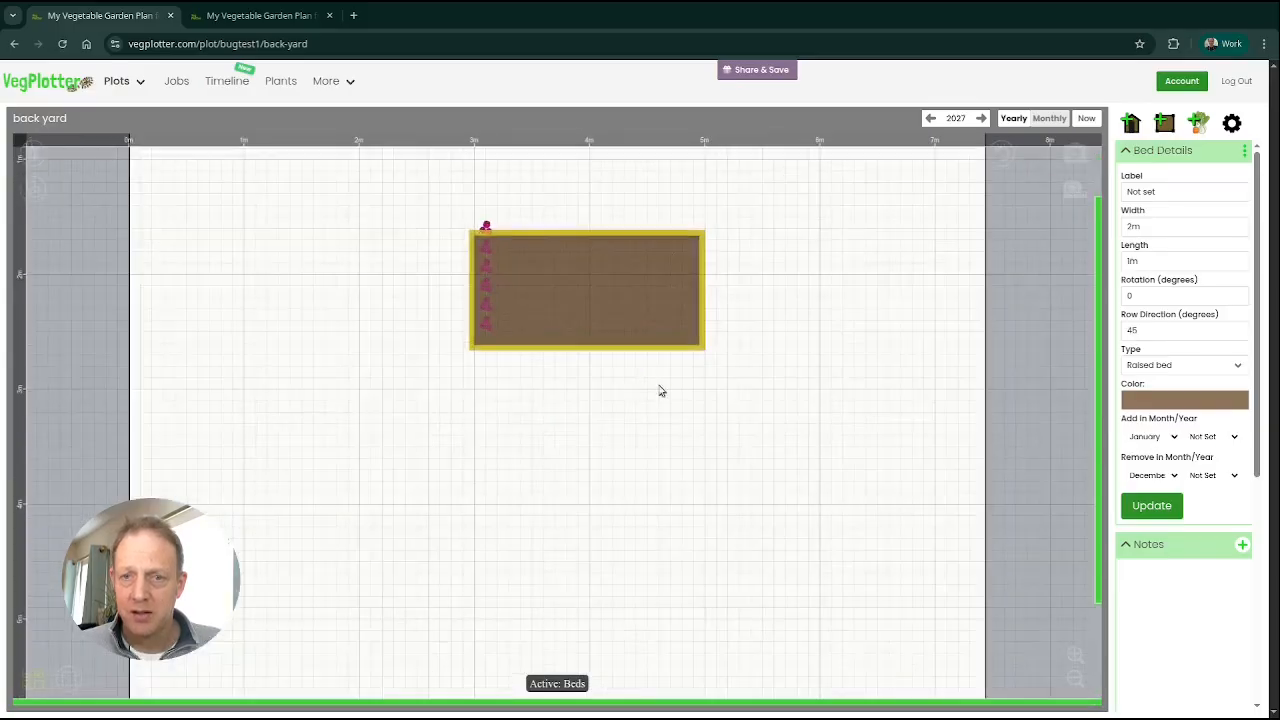
scroll(660, 391, up, 5)
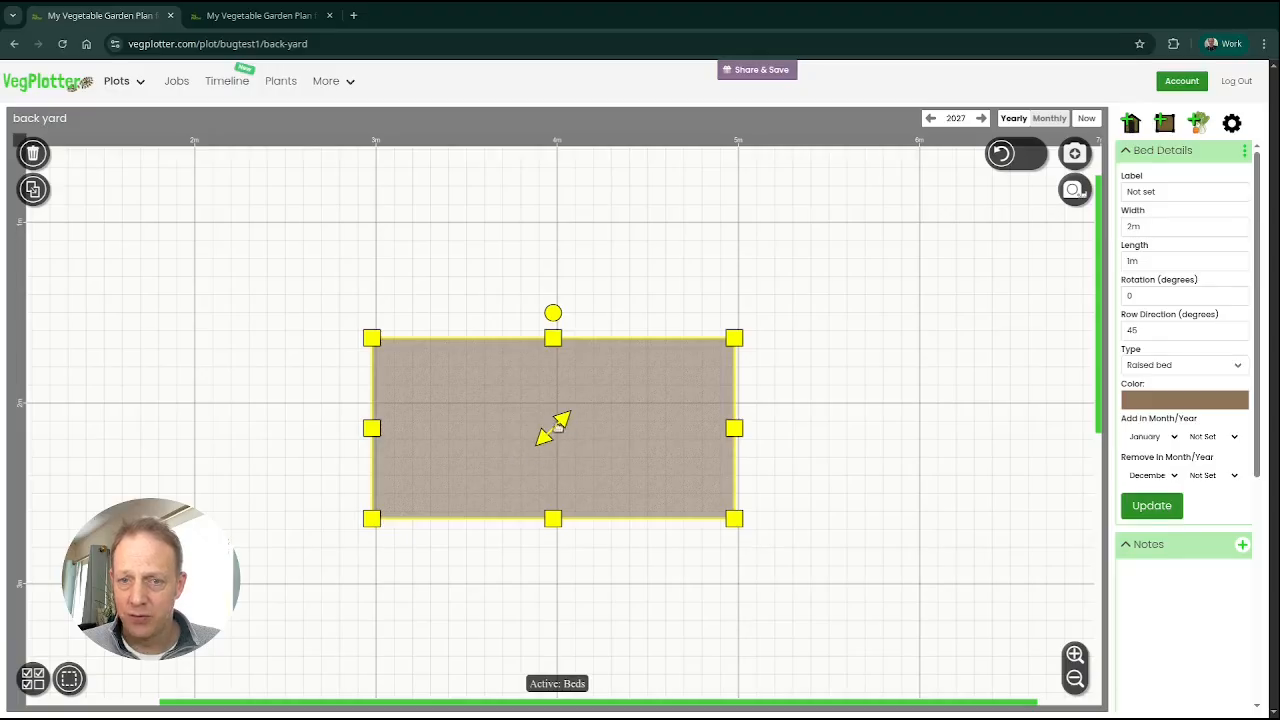
drag(565, 424, 274, 427)
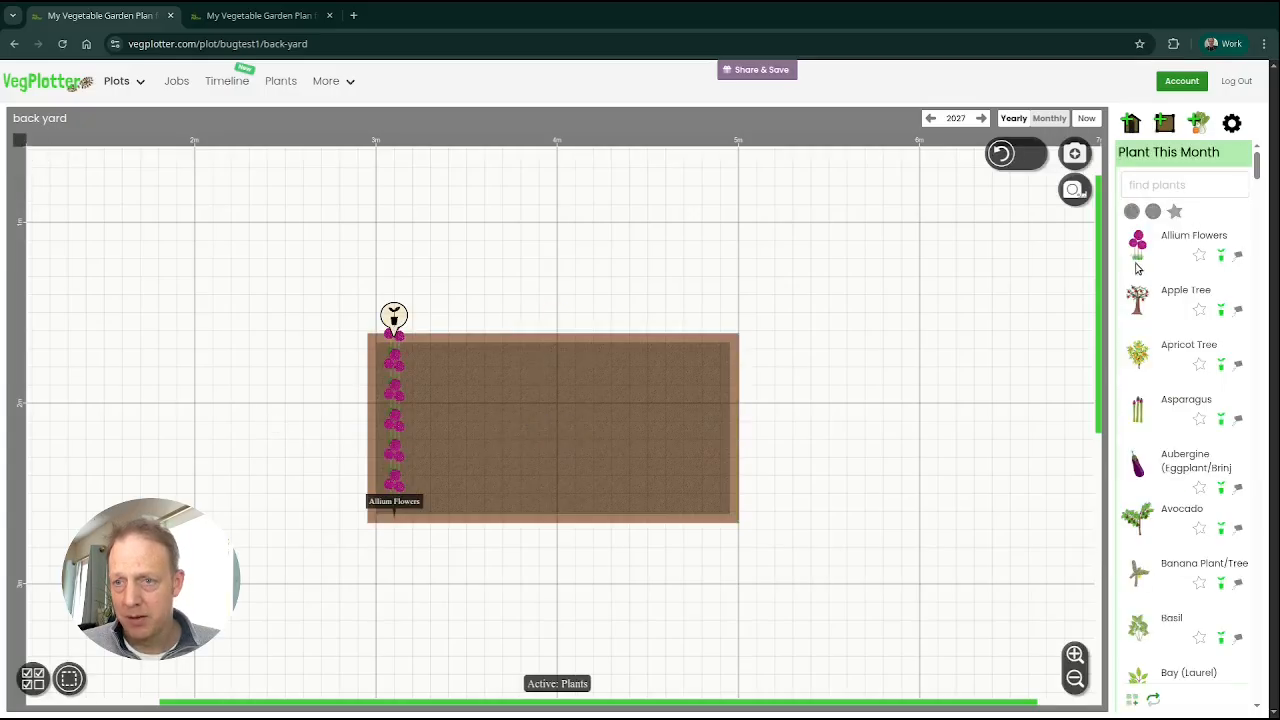
- Plant a row of Allium Flowers about 1.83 m long along the rectangular bed's bottom edge
drag(1135, 243, 574, 514)
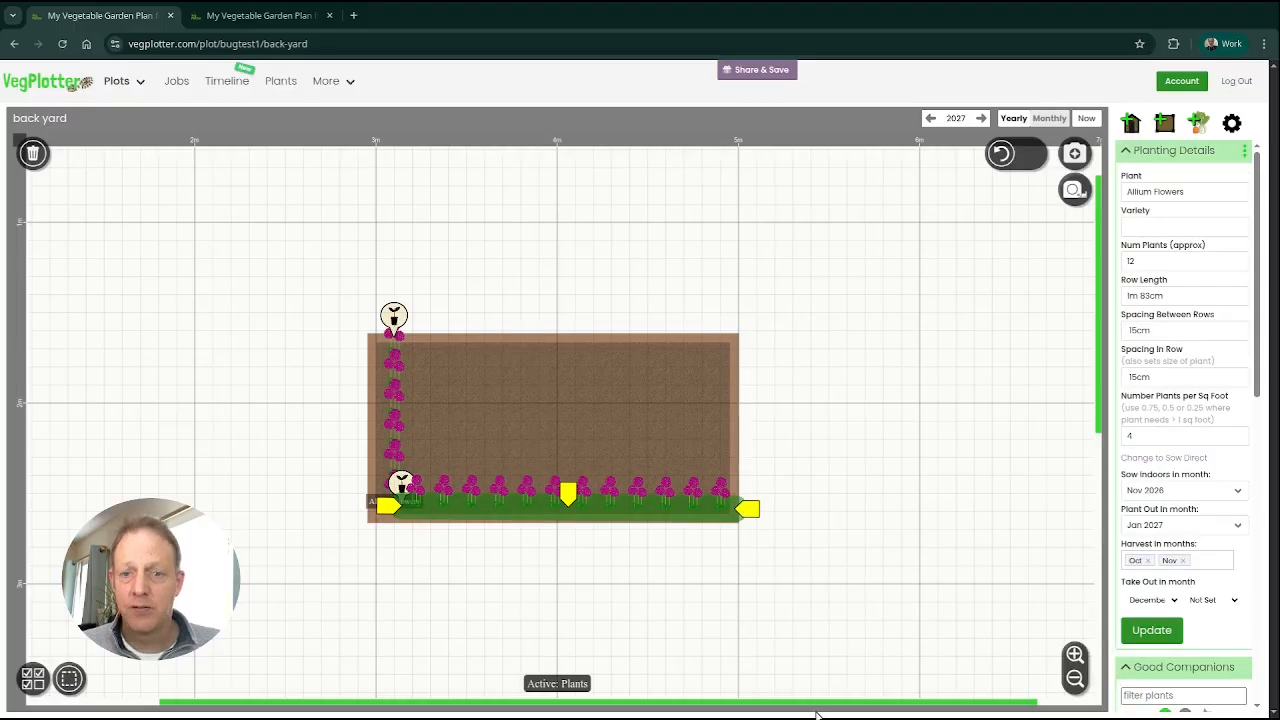
click(957, 469)
scroll(955, 433, down, 5)
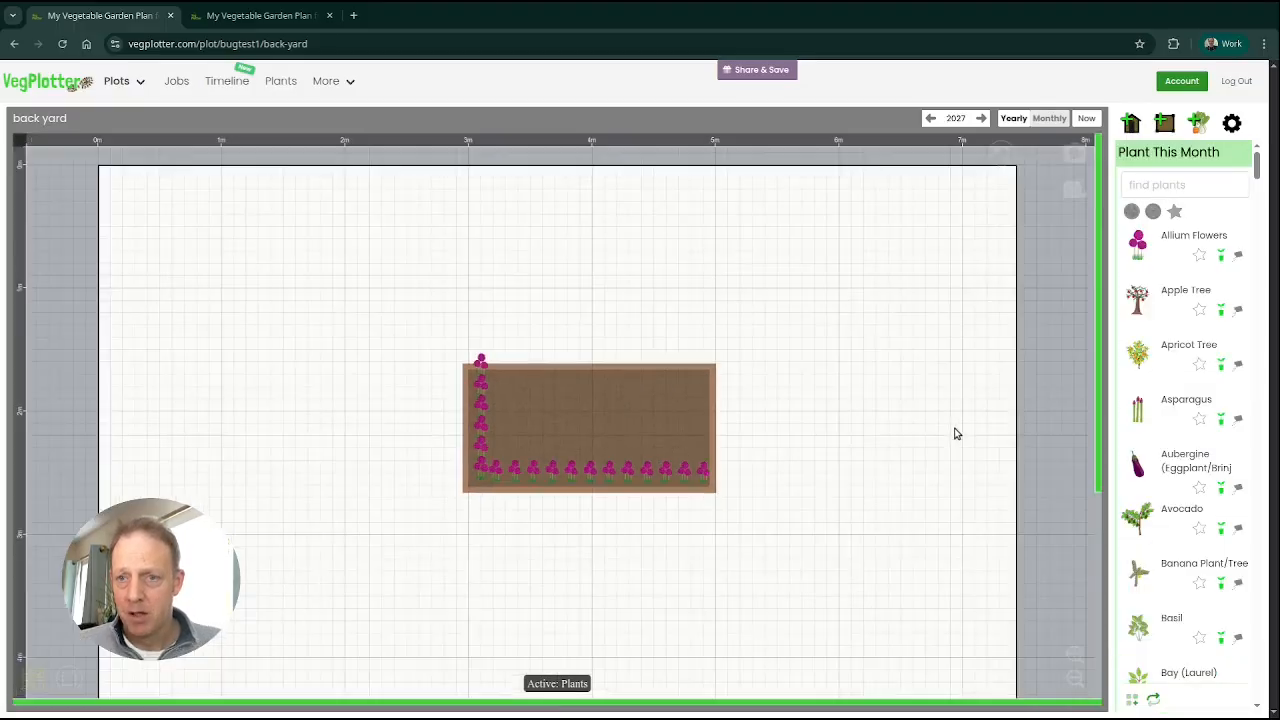
- Place a Bamboo Cane Support in the plot to the left of the rectangular bed
click(1130, 122)
drag(1137, 220, 346, 335)
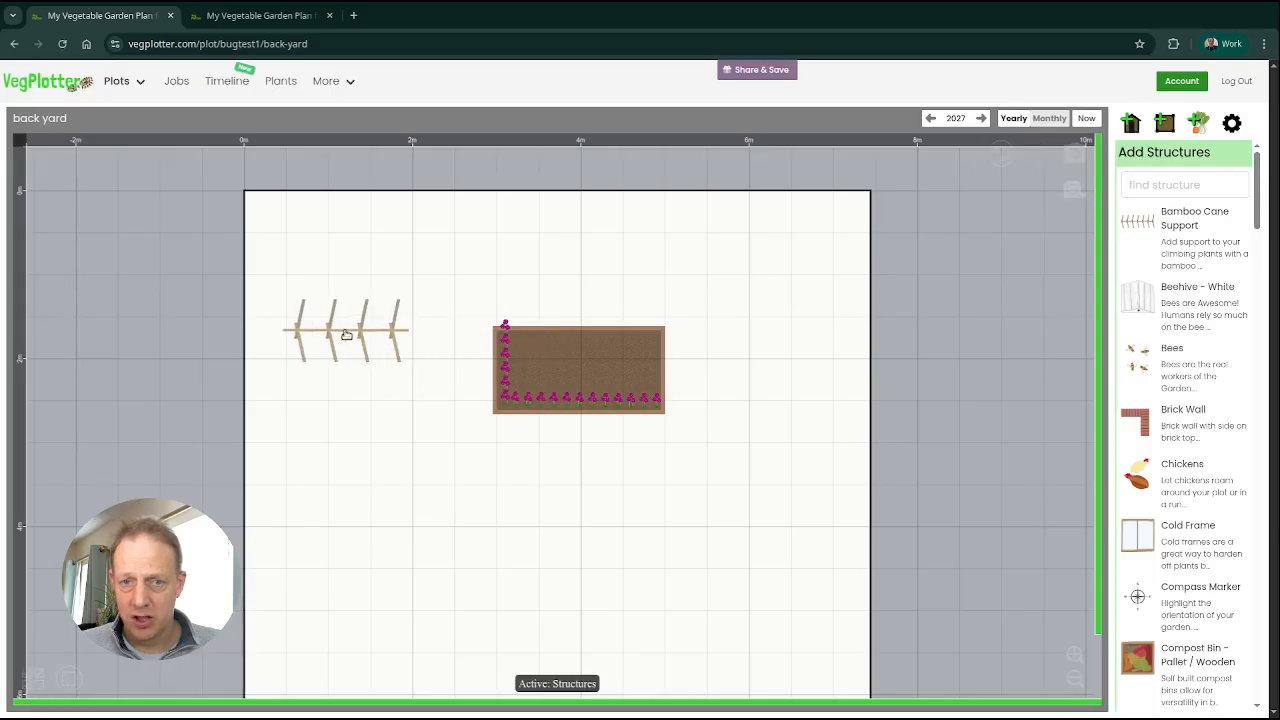
click(346, 335)
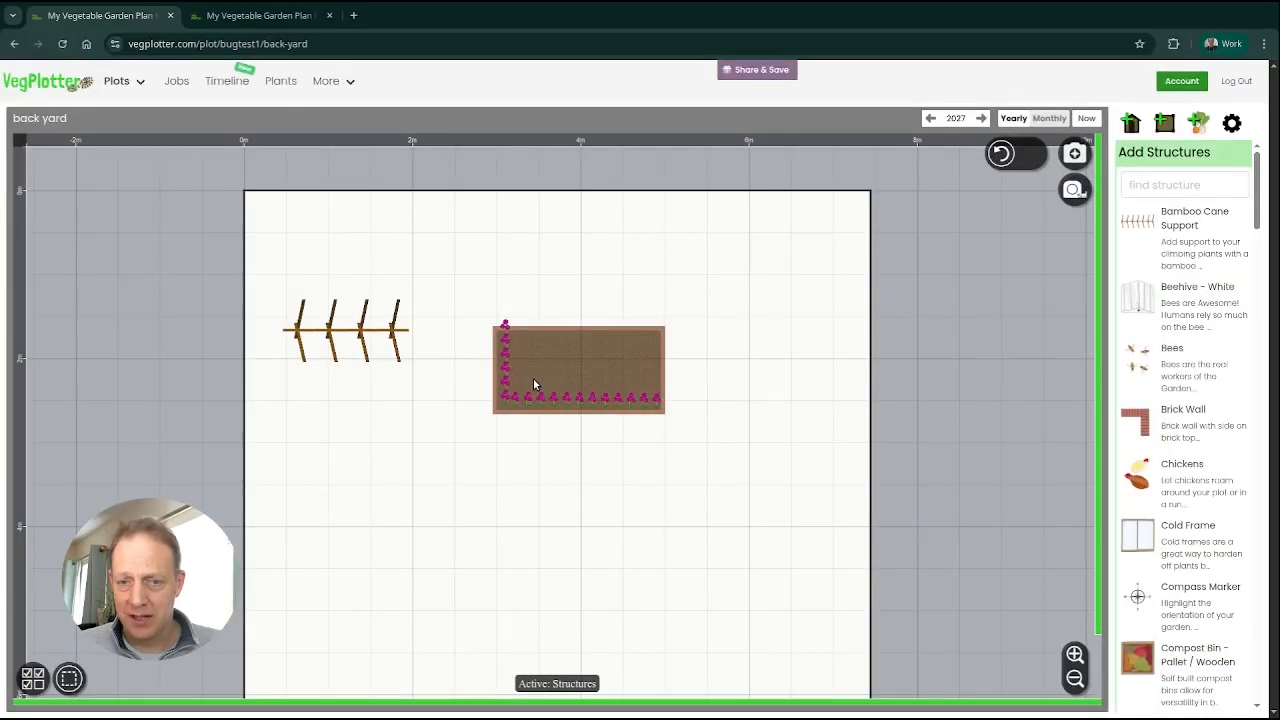
- Make beds the active layer, select the rectangular bed to view its details, and clear the selection
click(1170, 124)
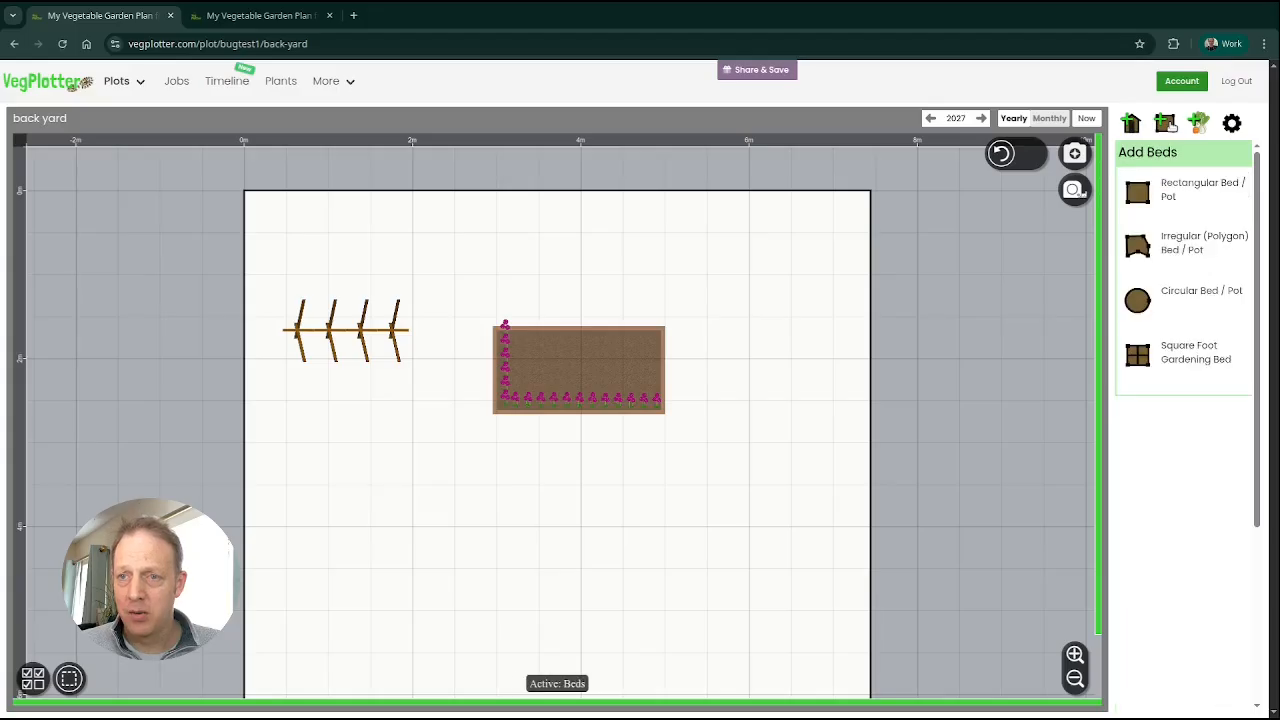
click(623, 362)
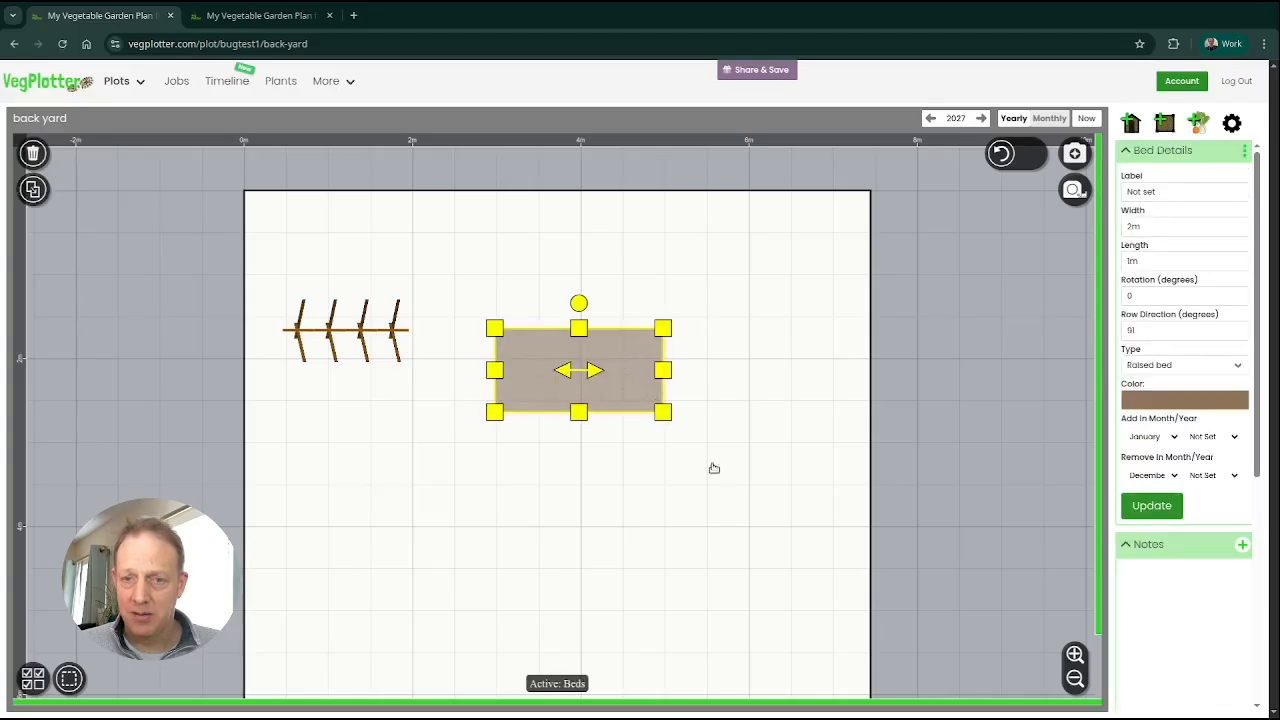
click(971, 218)
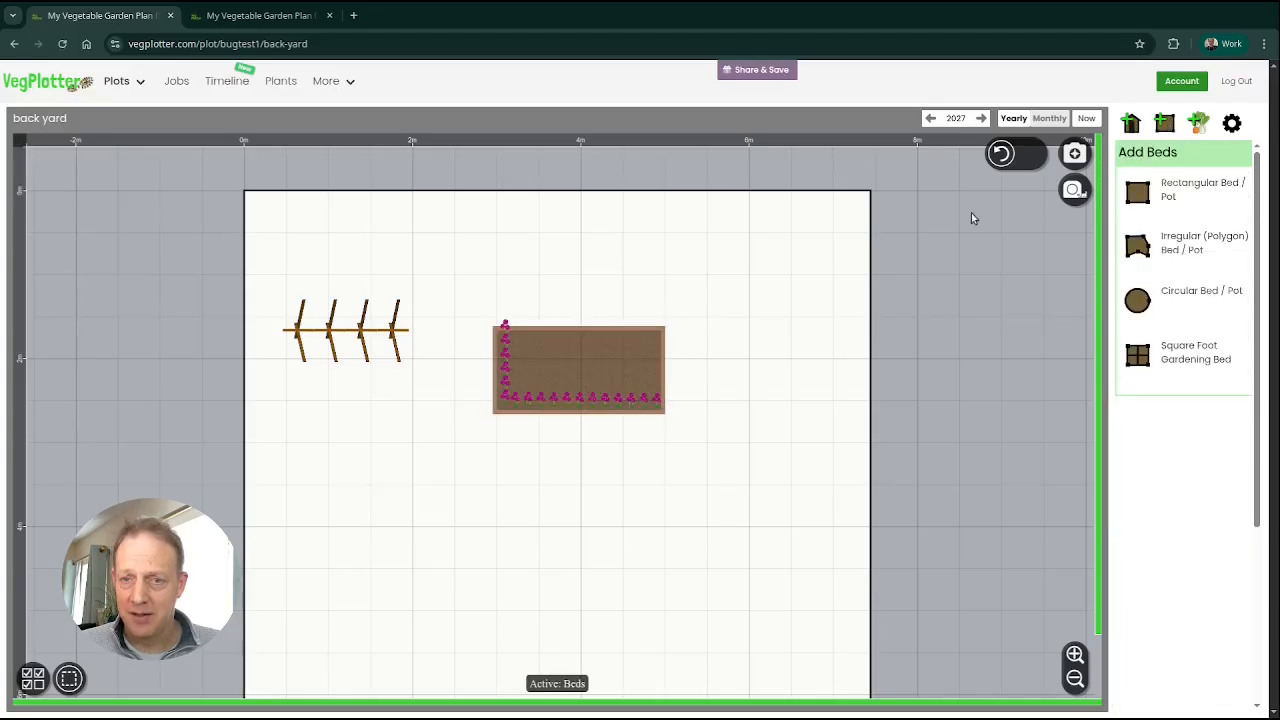
click(634, 410)
click(742, 457)
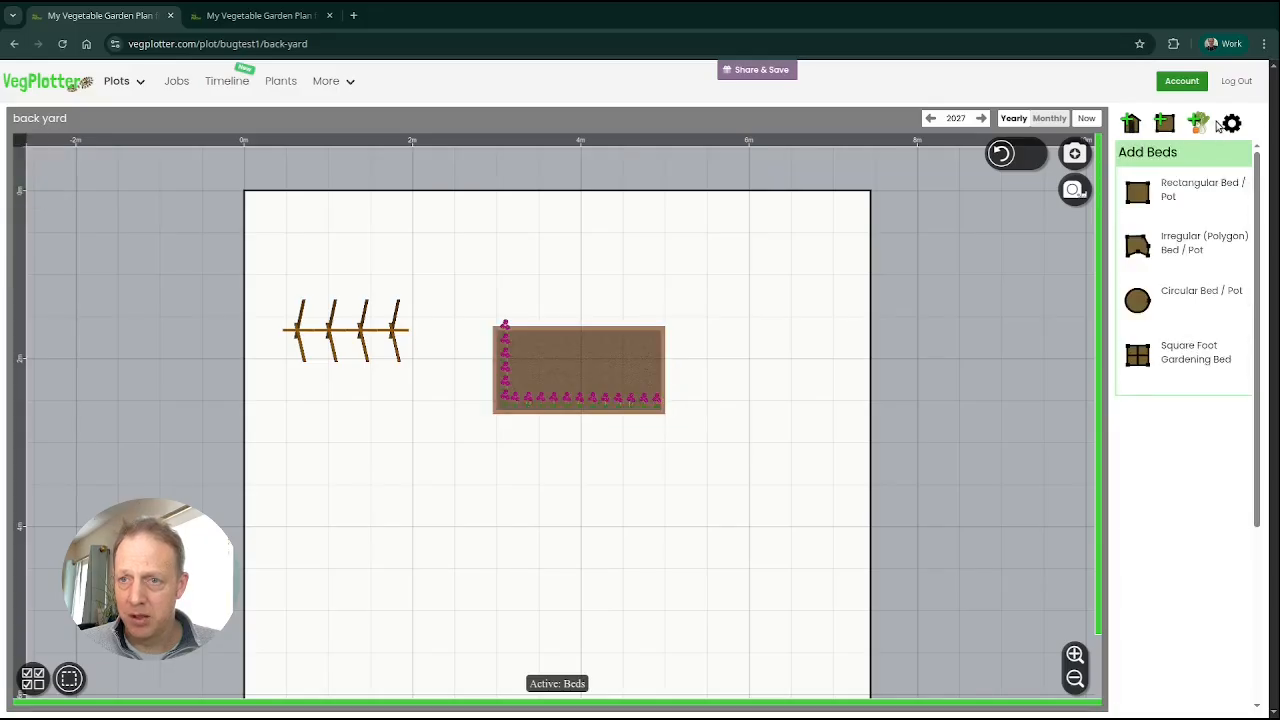
- Make plants the active layer and select the bed's lower Allium Flowers row to view its planting details
click(1198, 123)
click(640, 410)
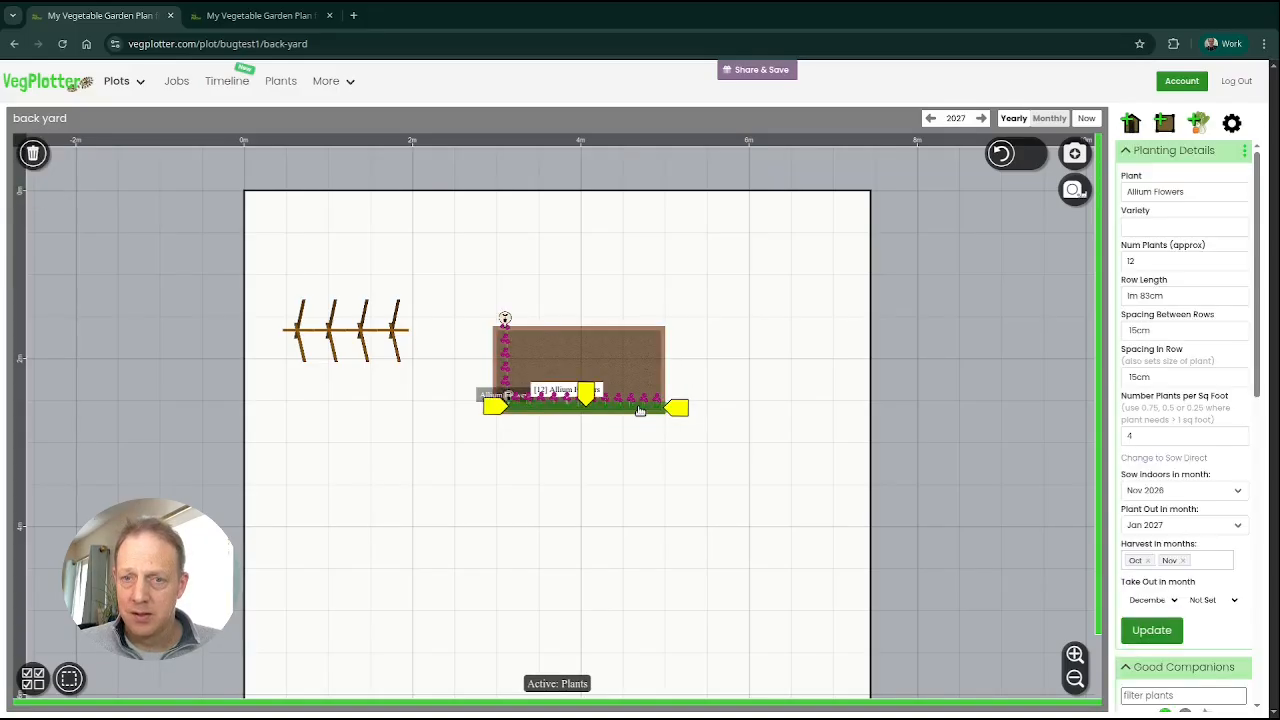
click(474, 279)
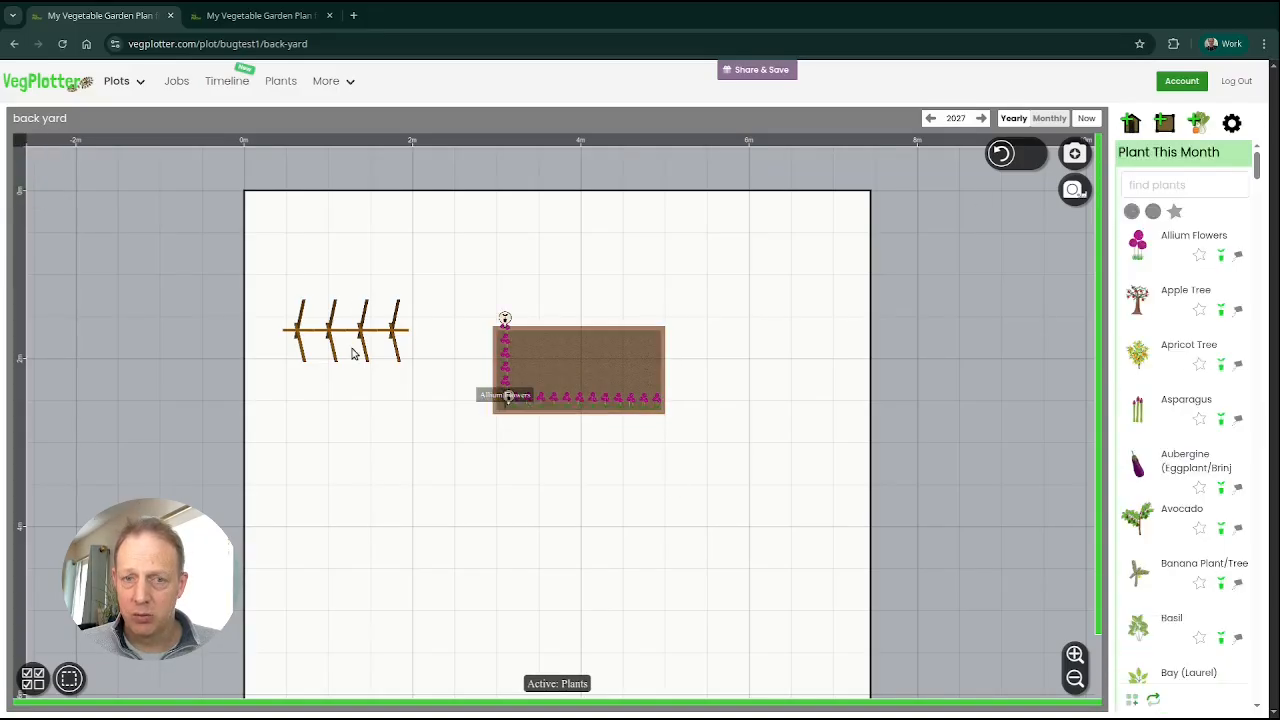
- Select the bamboo cane support and the rectangular bed together and move them about 0.7 m right and 0.5 m down
click(1130, 126)
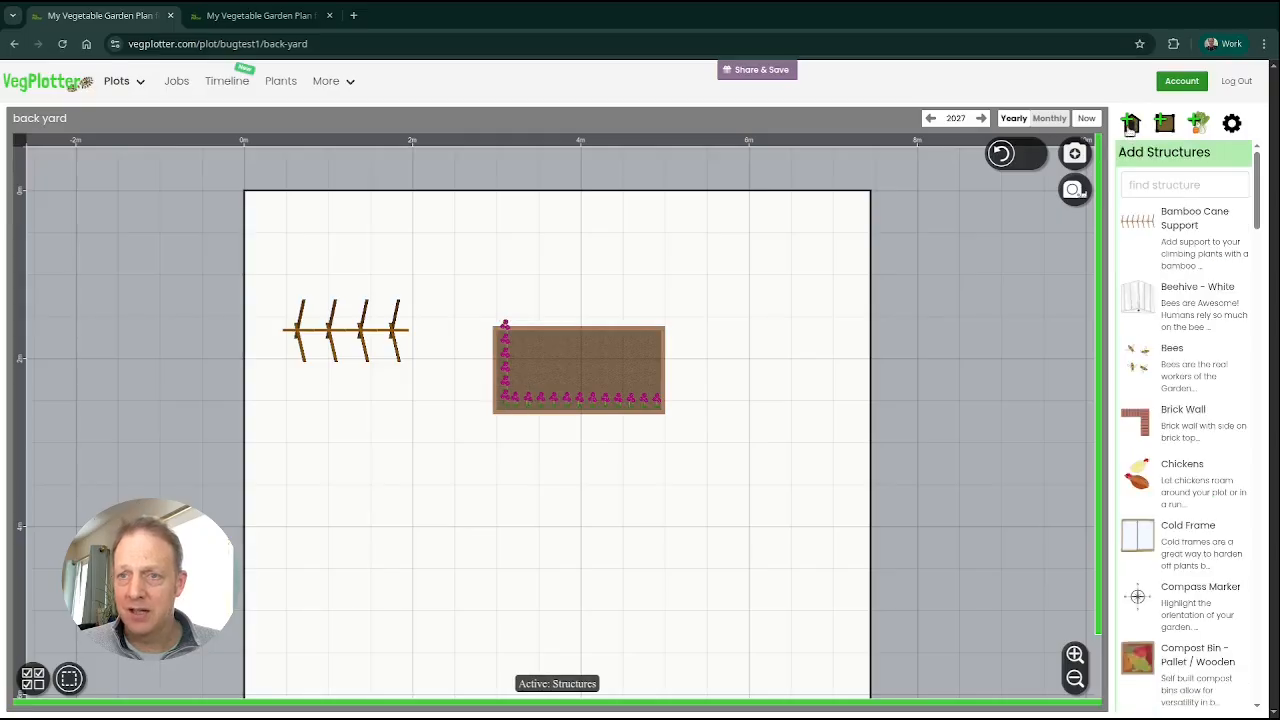
click(375, 308)
click(408, 424)
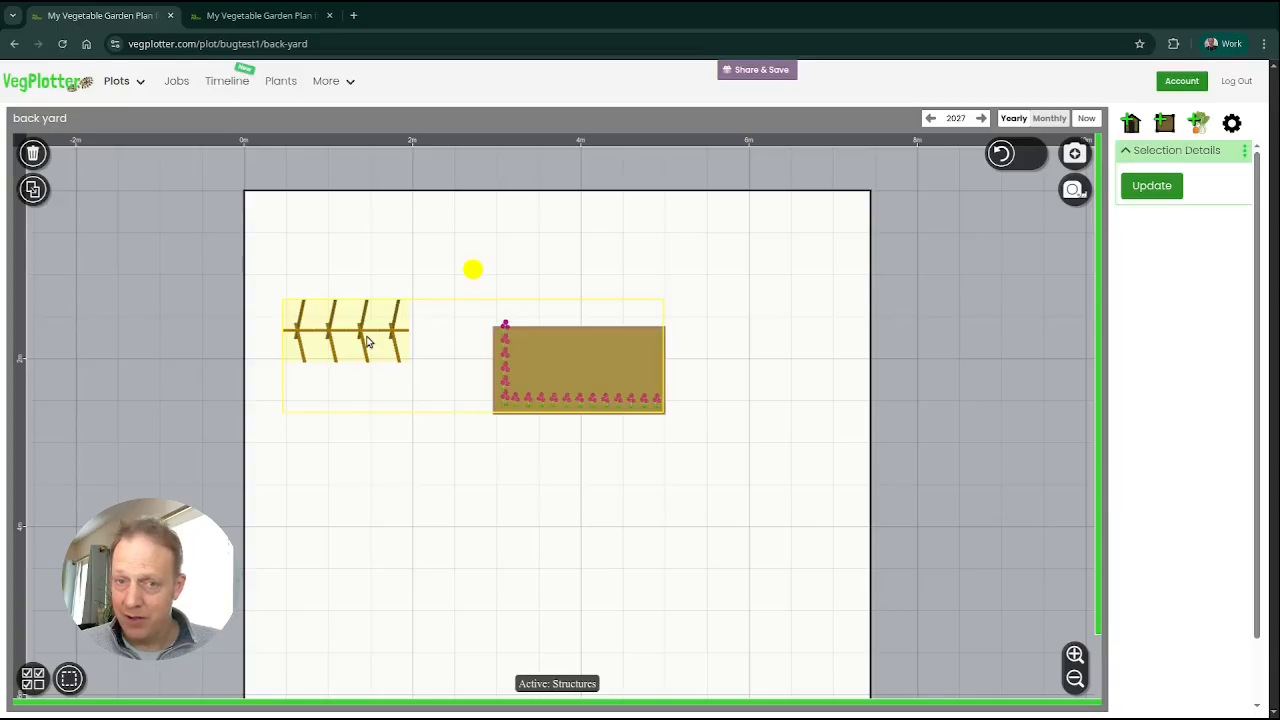
drag(367, 342, 429, 388)
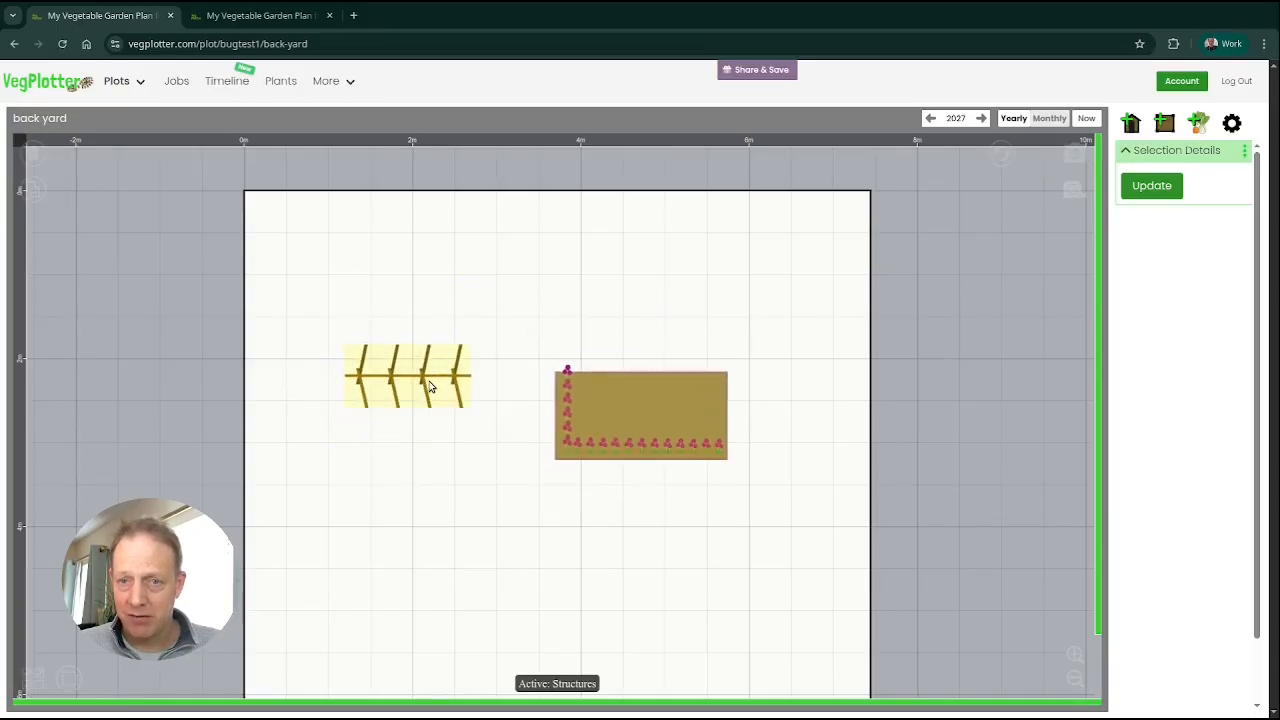
click(510, 562)
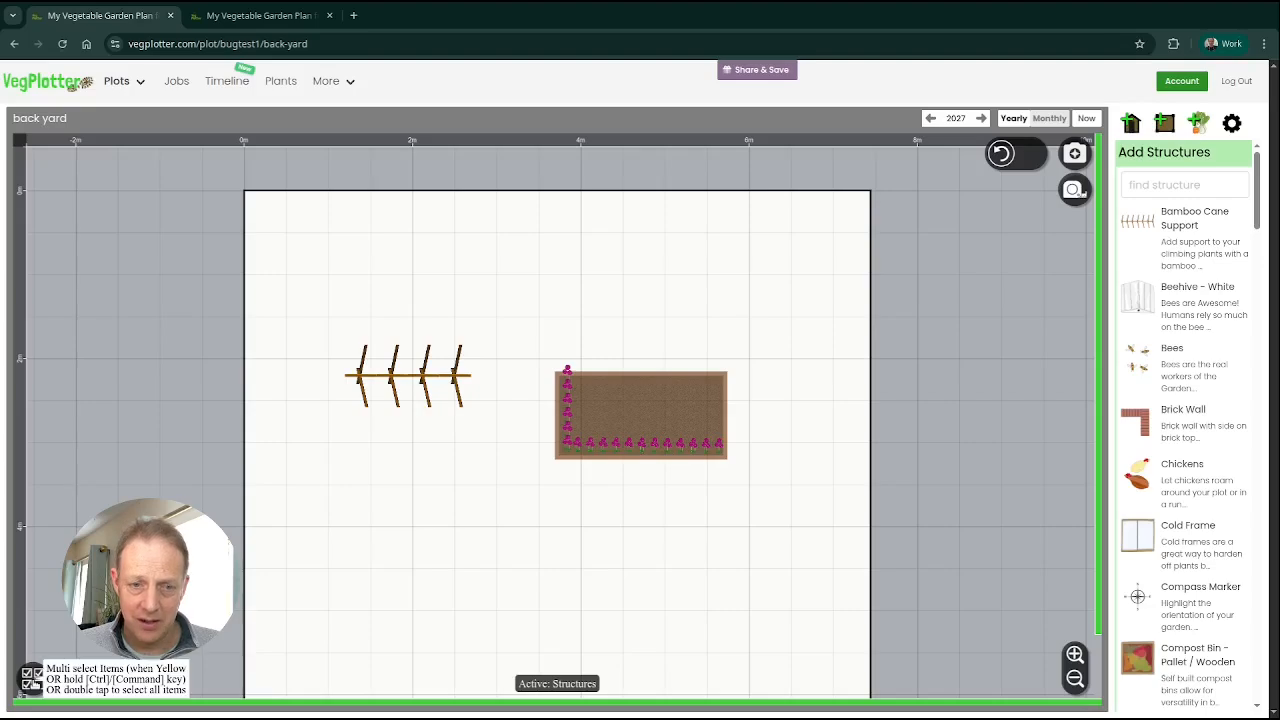
- With multi-select enabled, select the bamboo cane support and place a second one below it, then disable multi-select
click(32, 678)
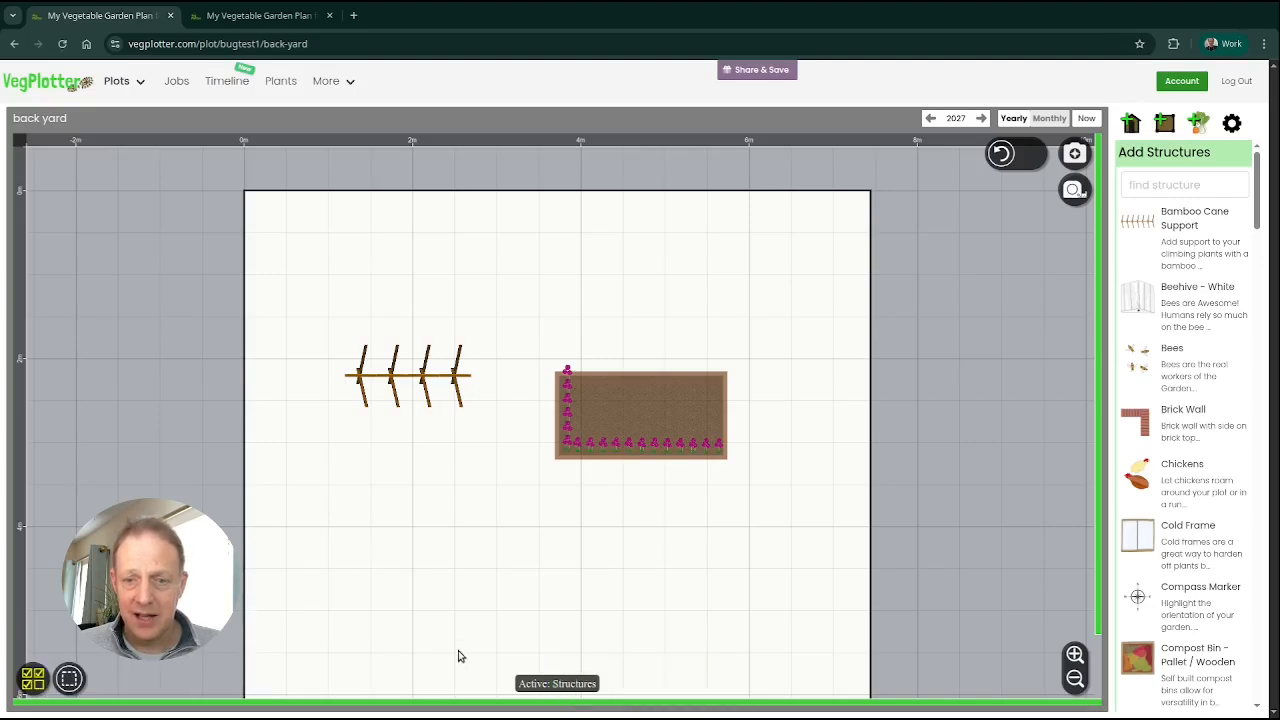
click(423, 383)
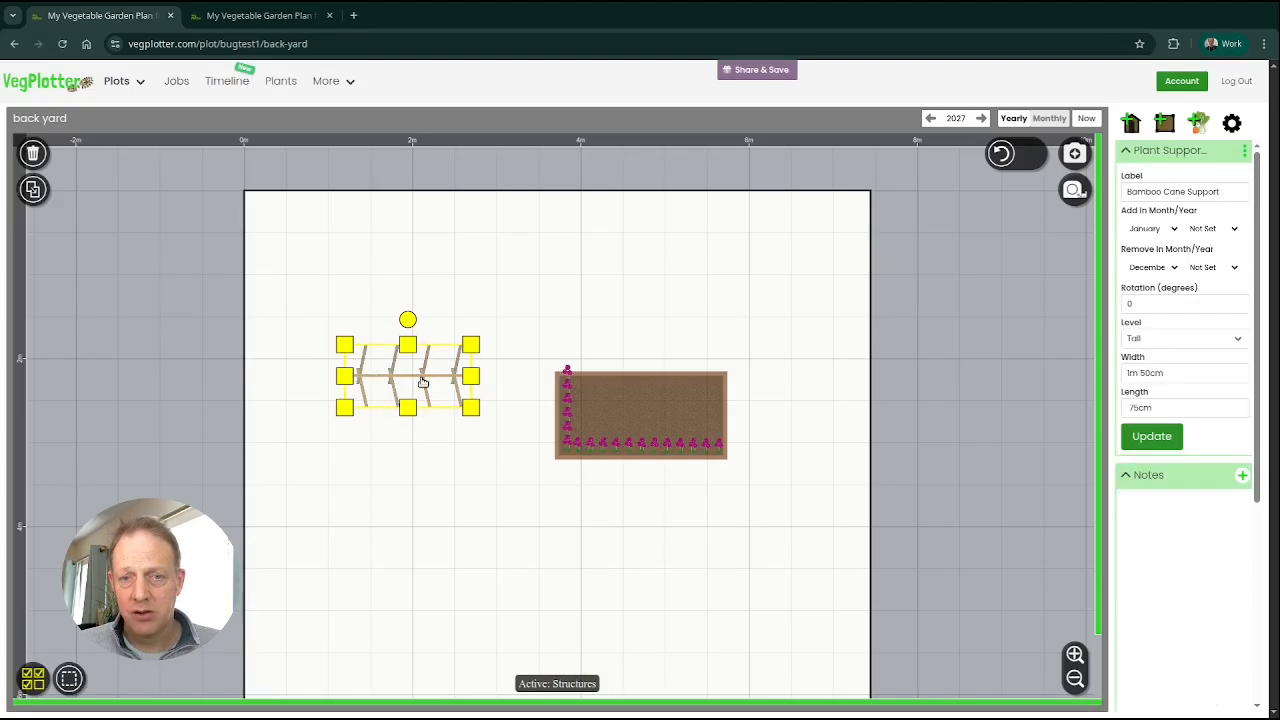
click(1133, 124)
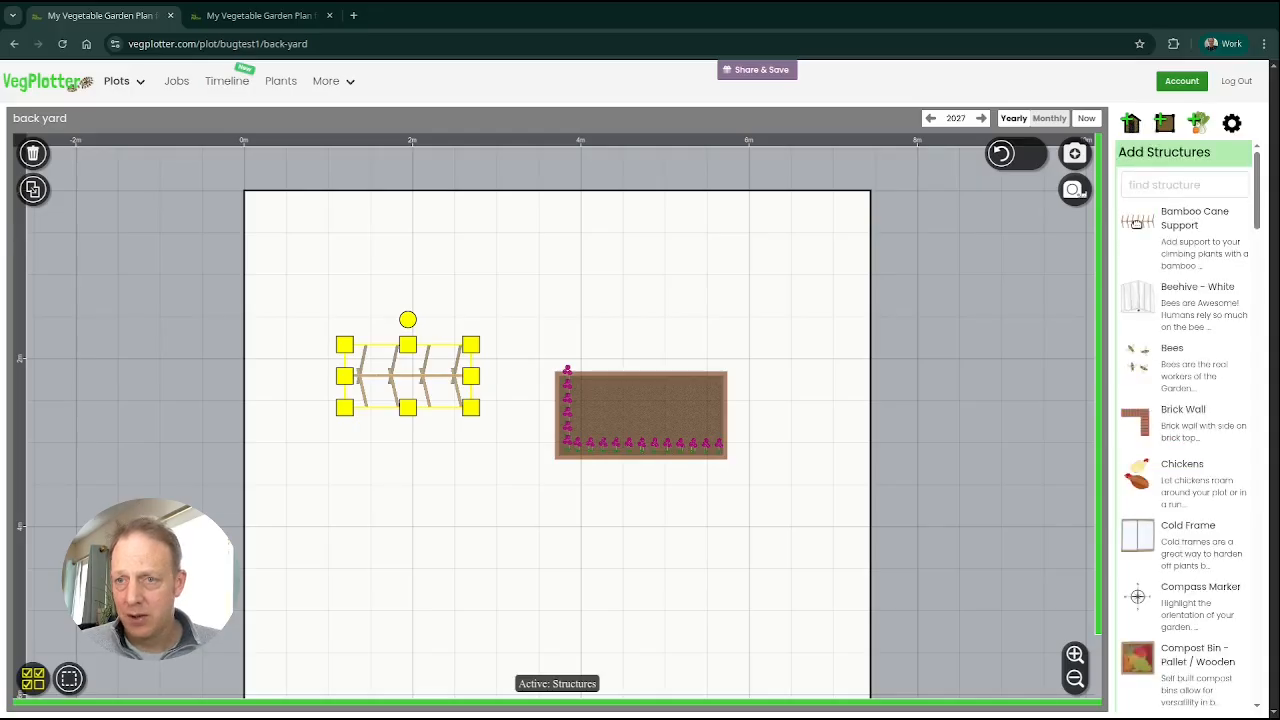
drag(1137, 222, 408, 518)
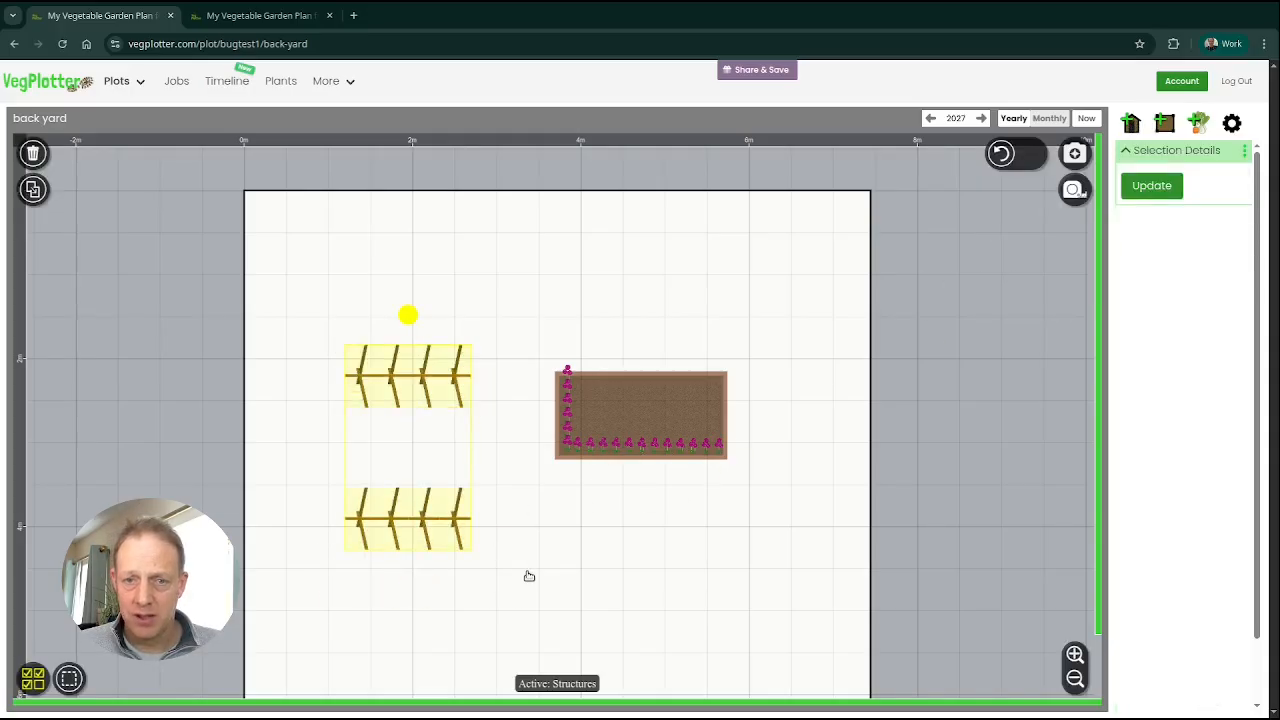
click(555, 594)
click(32, 678)
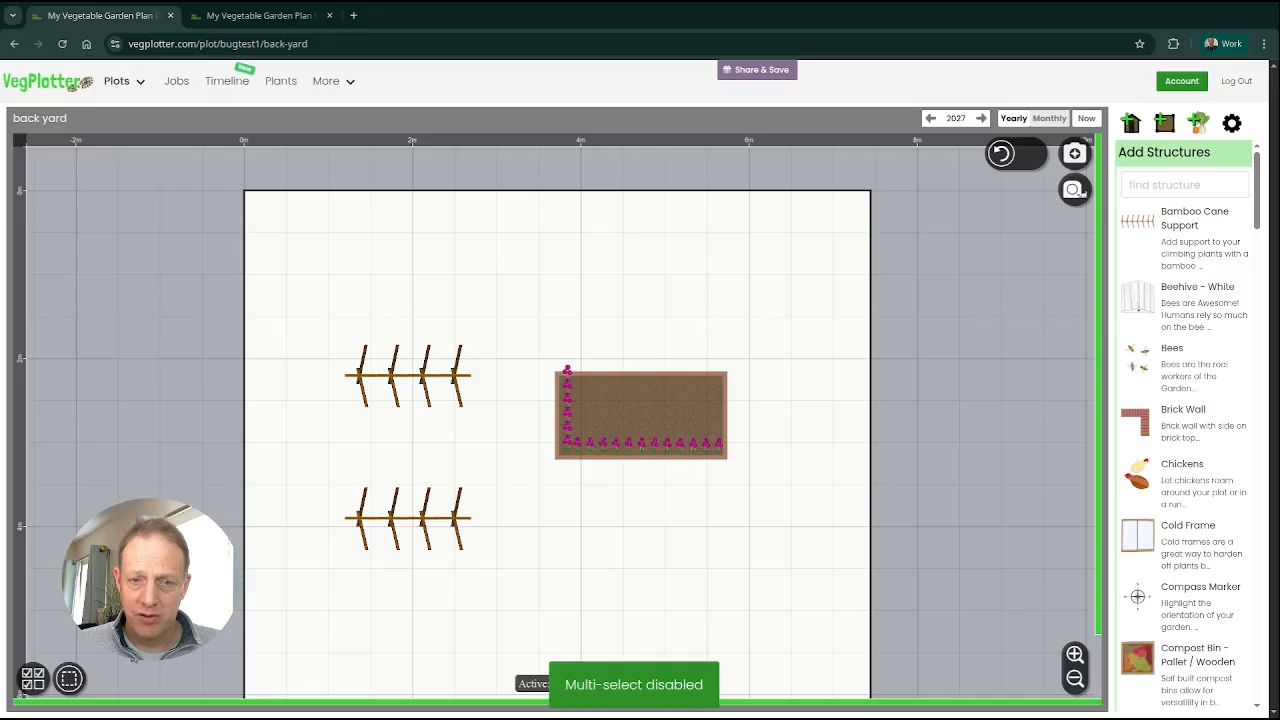
- Enable multi-select to select both bamboo cane supports together, then disable it again
click(380, 531)
click(409, 373)
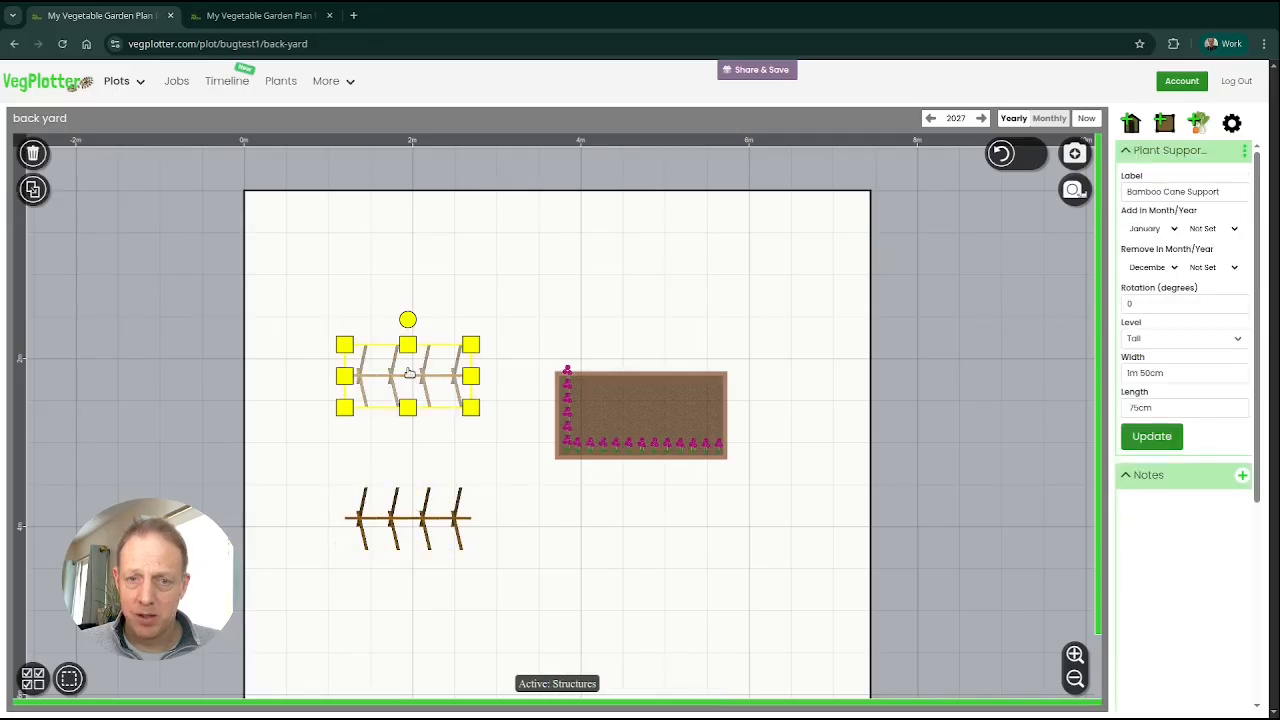
click(32, 678)
click(428, 528)
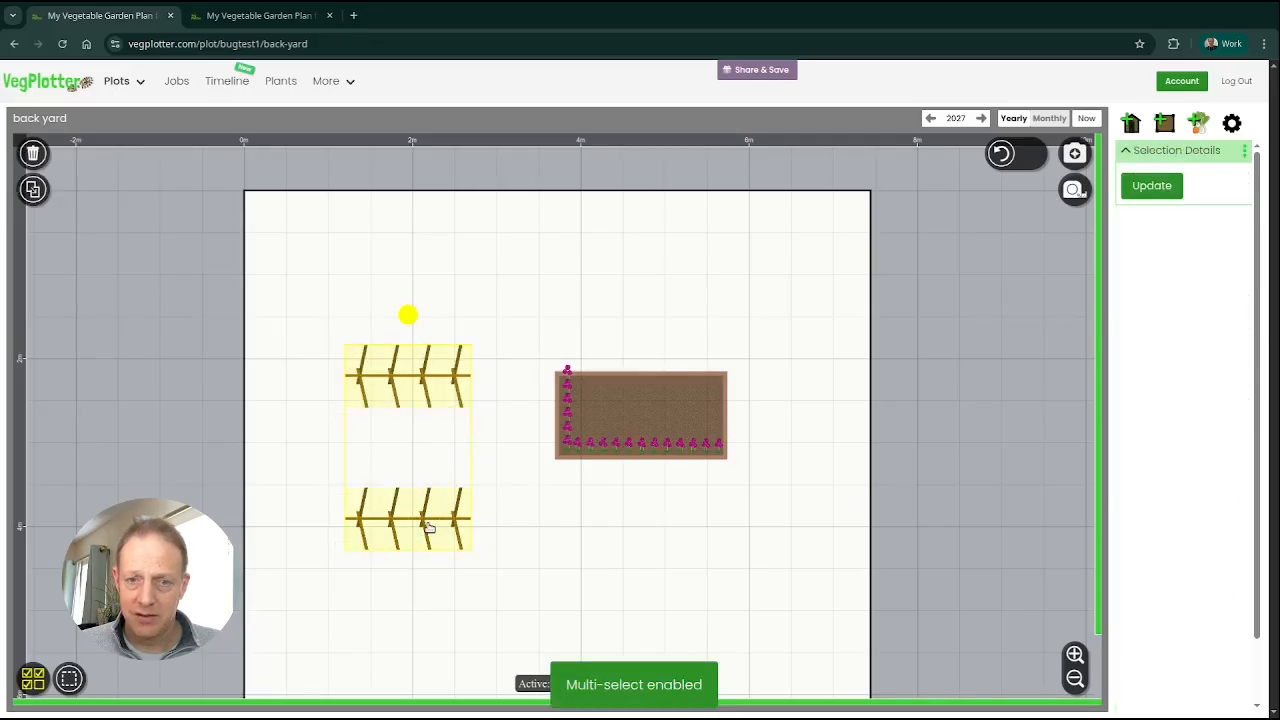
click(32, 678)
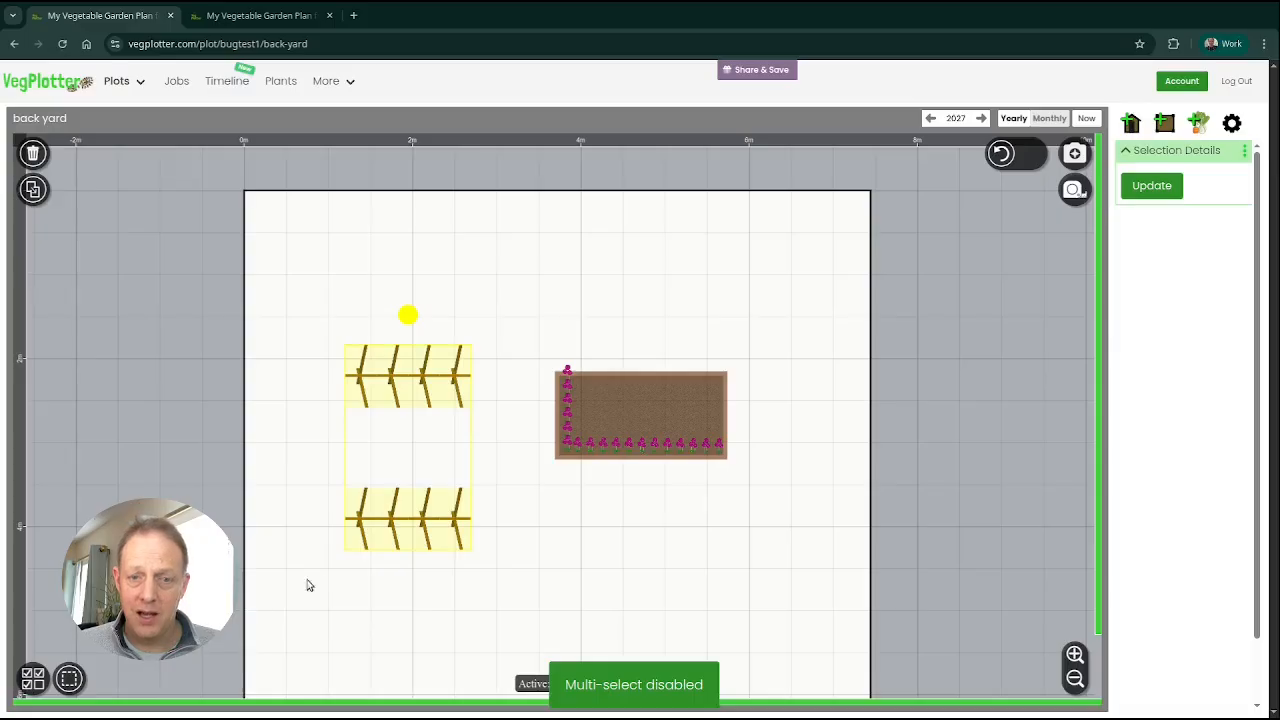
- Select the two bamboo cane supports one at a time with multi-select off, then clear the selection
click(388, 528)
click(408, 394)
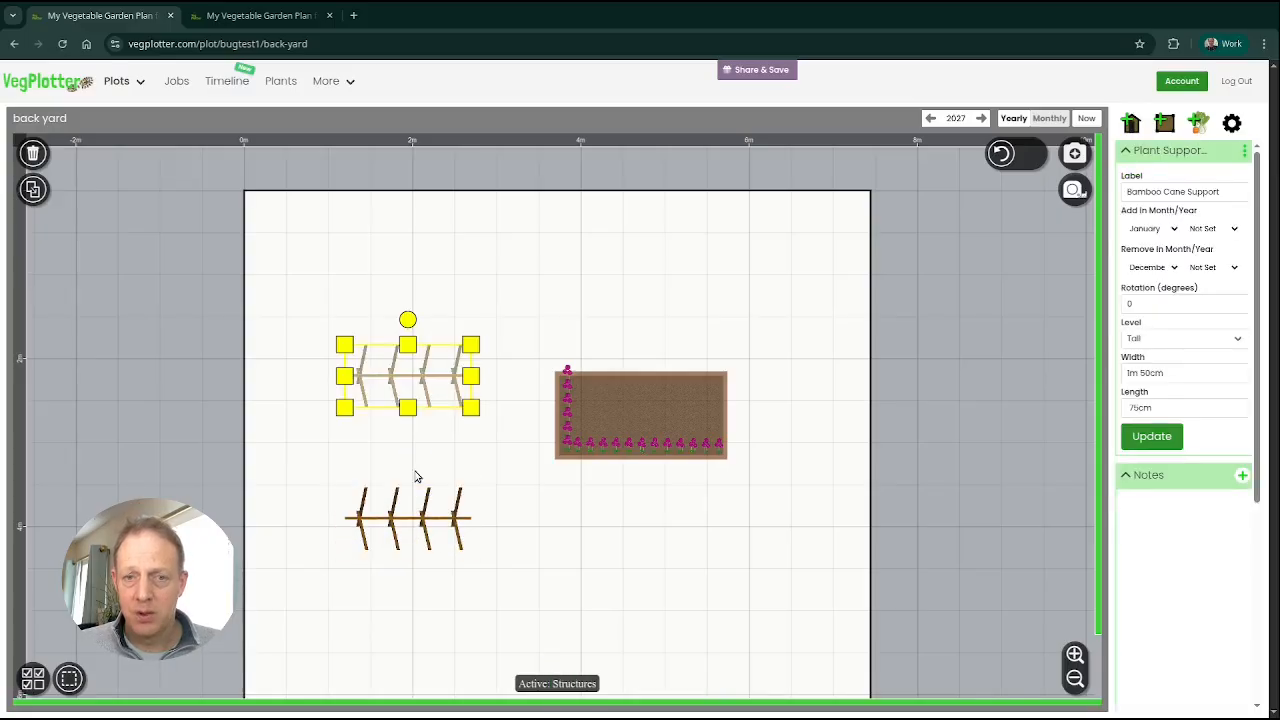
click(426, 518)
click(426, 376)
click(412, 543)
click(418, 592)
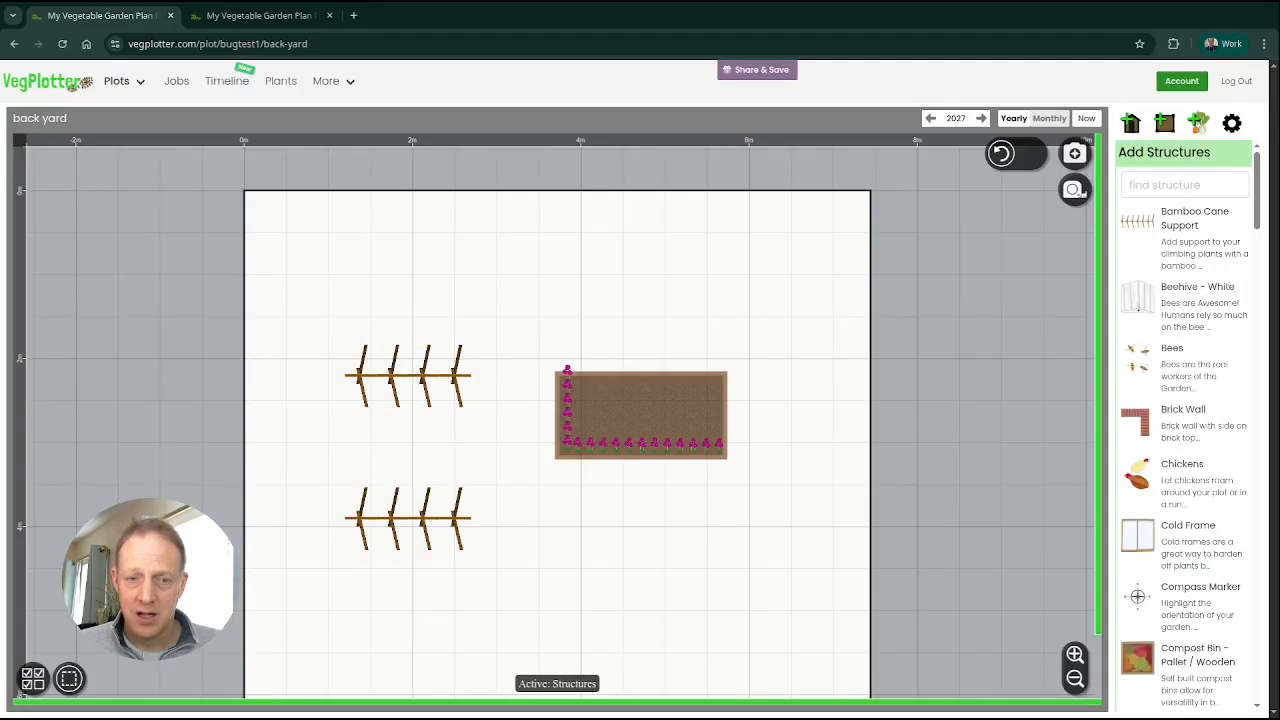
- Area-select both bamboo cane supports, add the rectangular bed to the selection, and rotate the group about 195 degrees clockwise
click(68, 679)
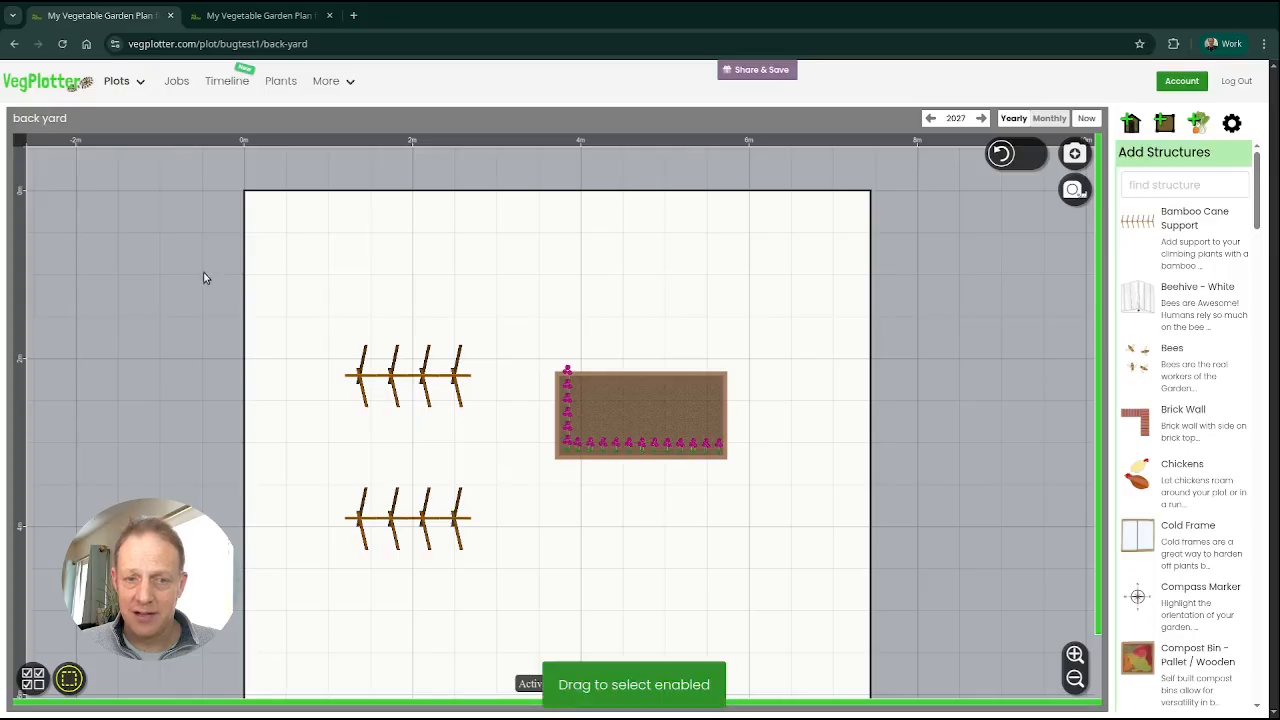
drag(203, 278, 529, 606)
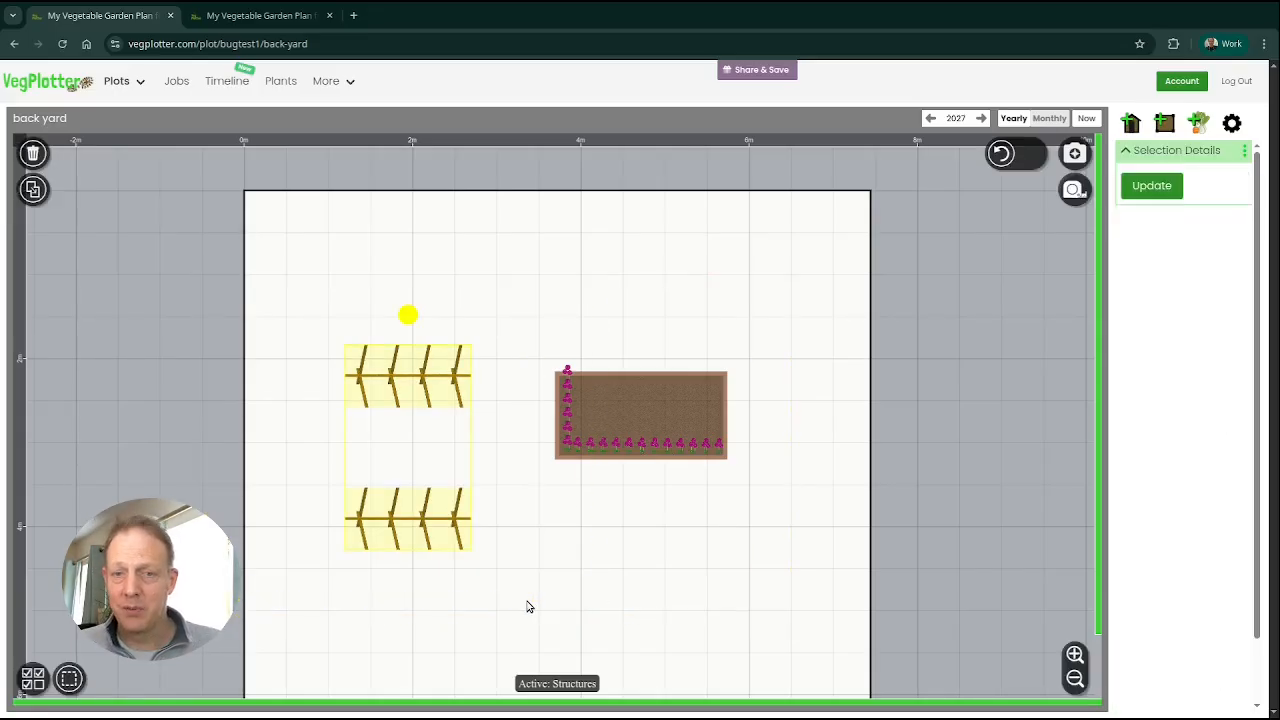
click(1166, 124)
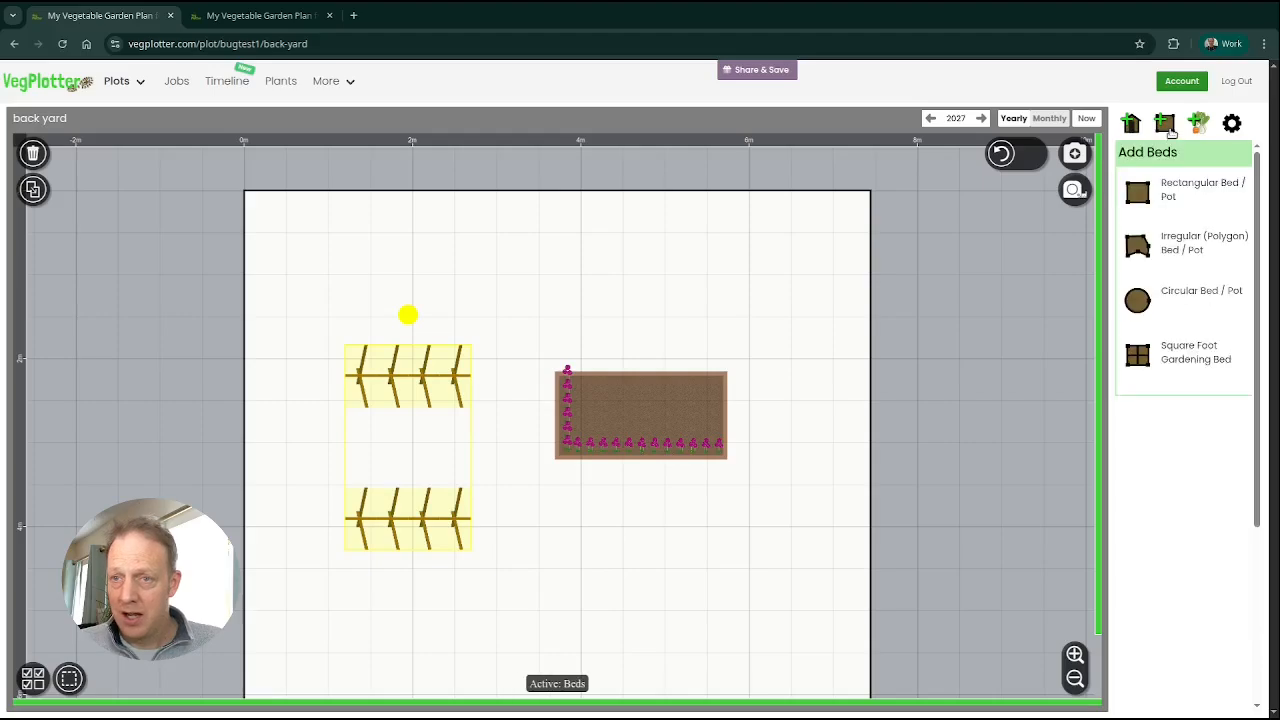
shift+click(672, 425)
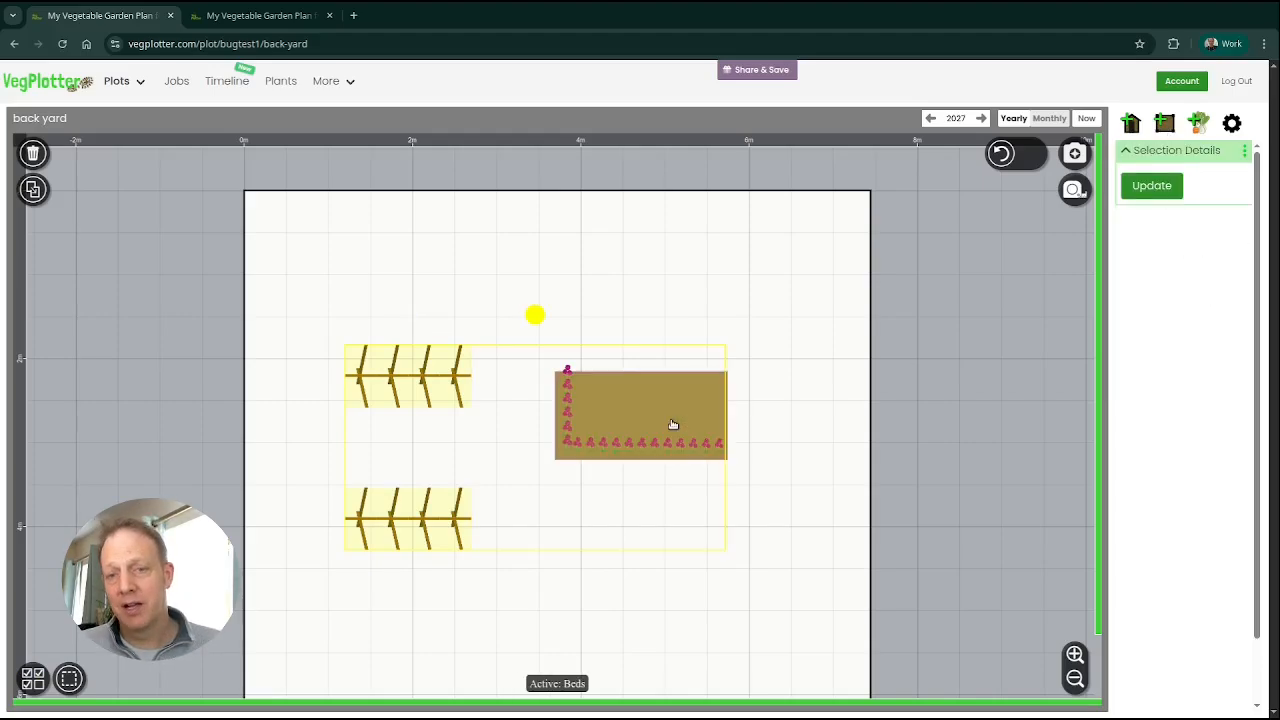
drag(523, 317, 500, 591)
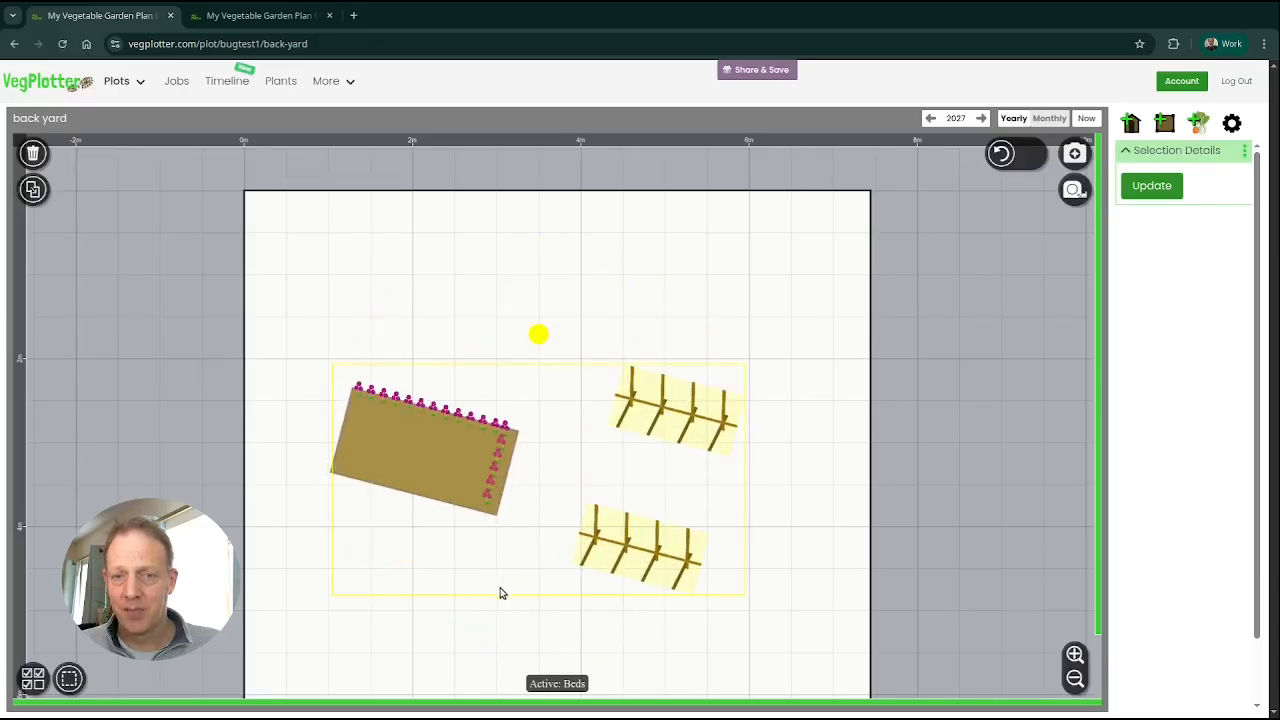
click(792, 585)
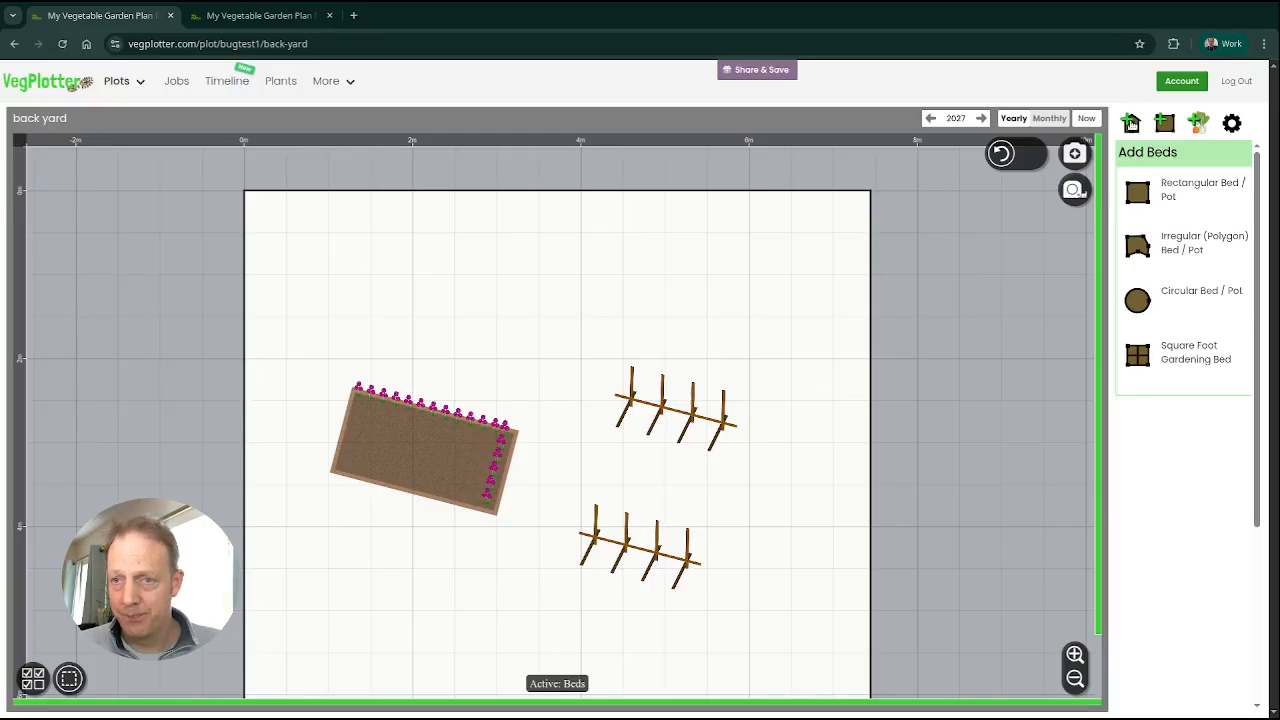
- Place an irregular-shape privet hedge above the bed and reshape it, moving its outer corner up and right and its inner corner down and left
click(1131, 126)
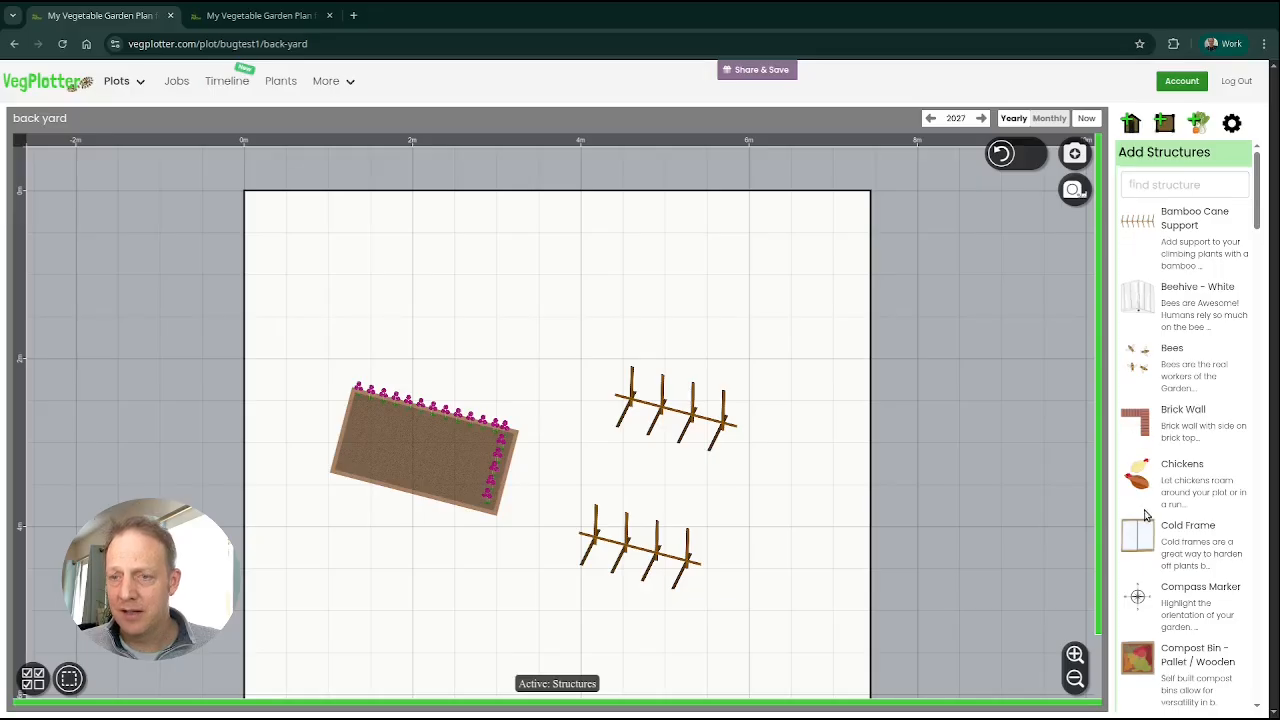
scroll(1147, 515, down, 4)
scroll(1147, 370, down, 7)
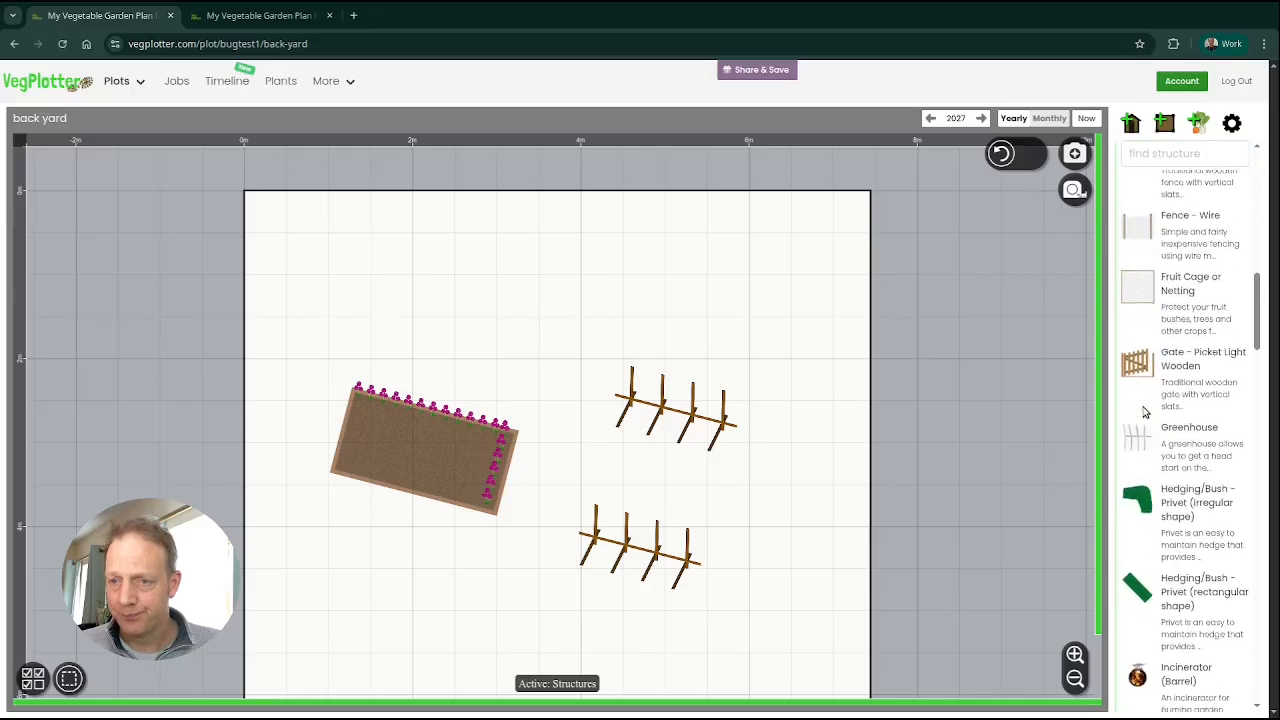
drag(1141, 265, 478, 290)
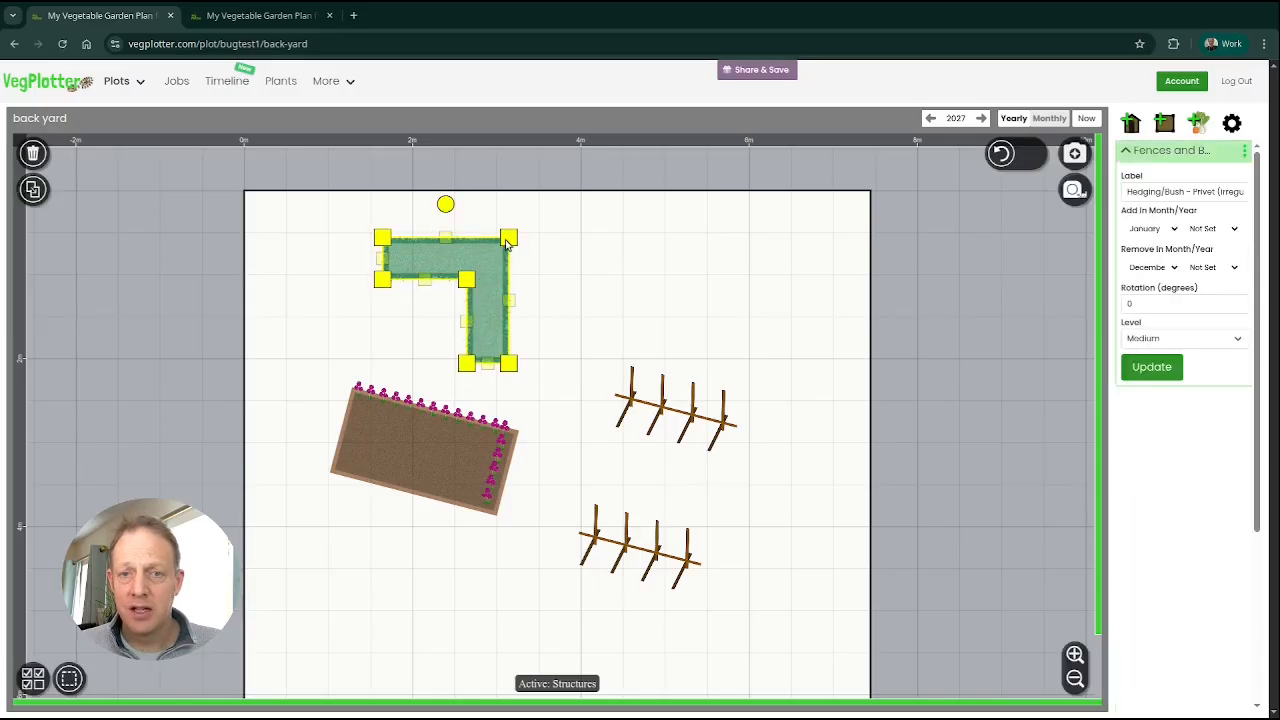
drag(507, 245, 540, 226)
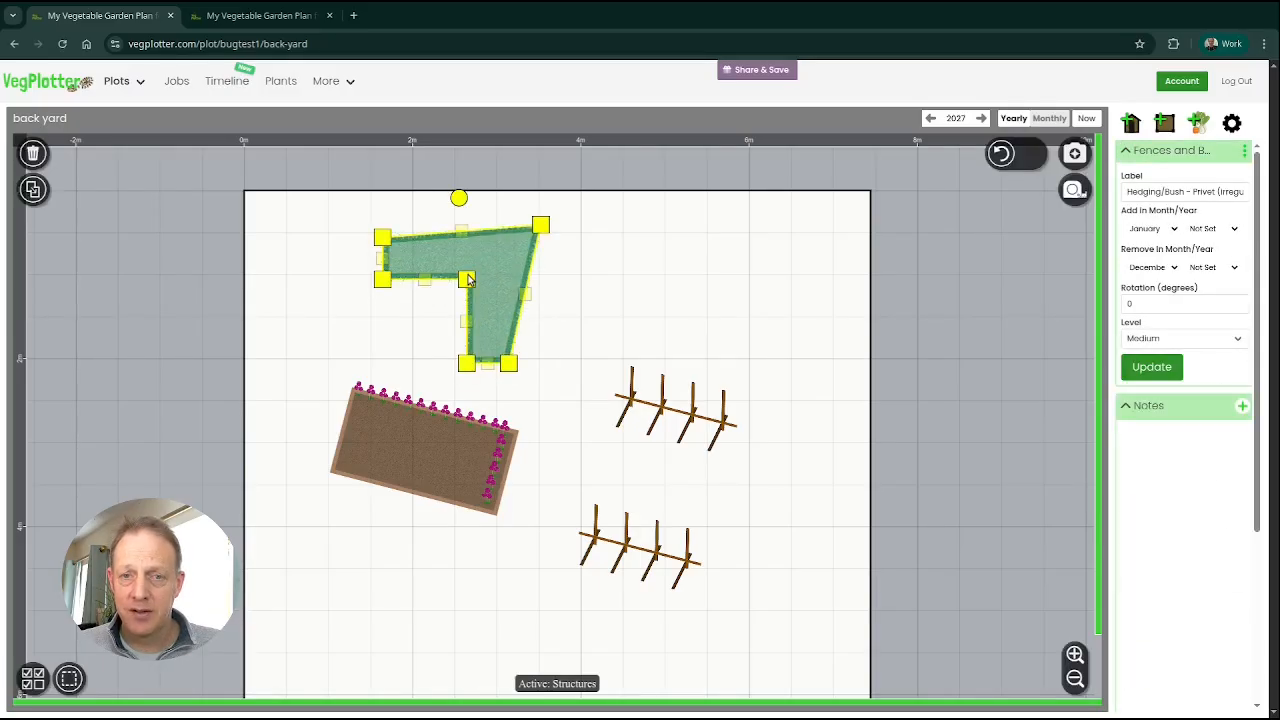
drag(478, 276, 445, 306)
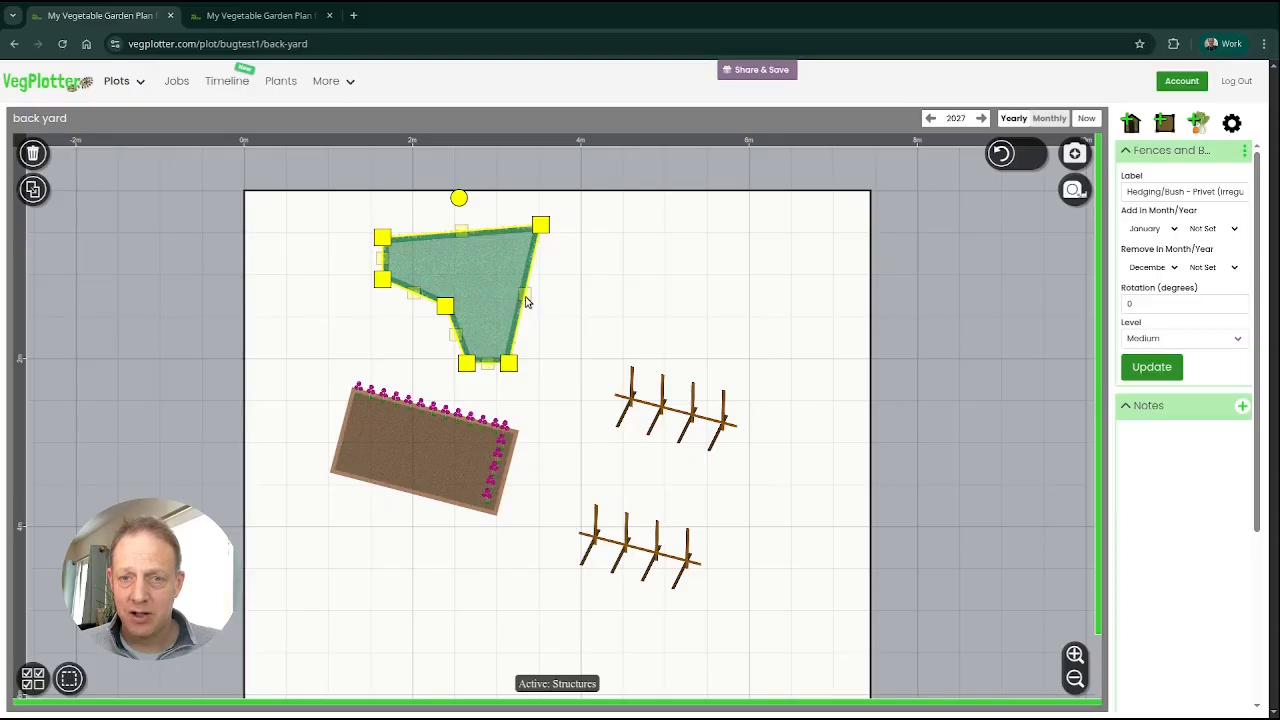
- Add an extra corner point on the privet hedge's right edge, pull it outward, and remove that point again
drag(526, 299, 553, 308)
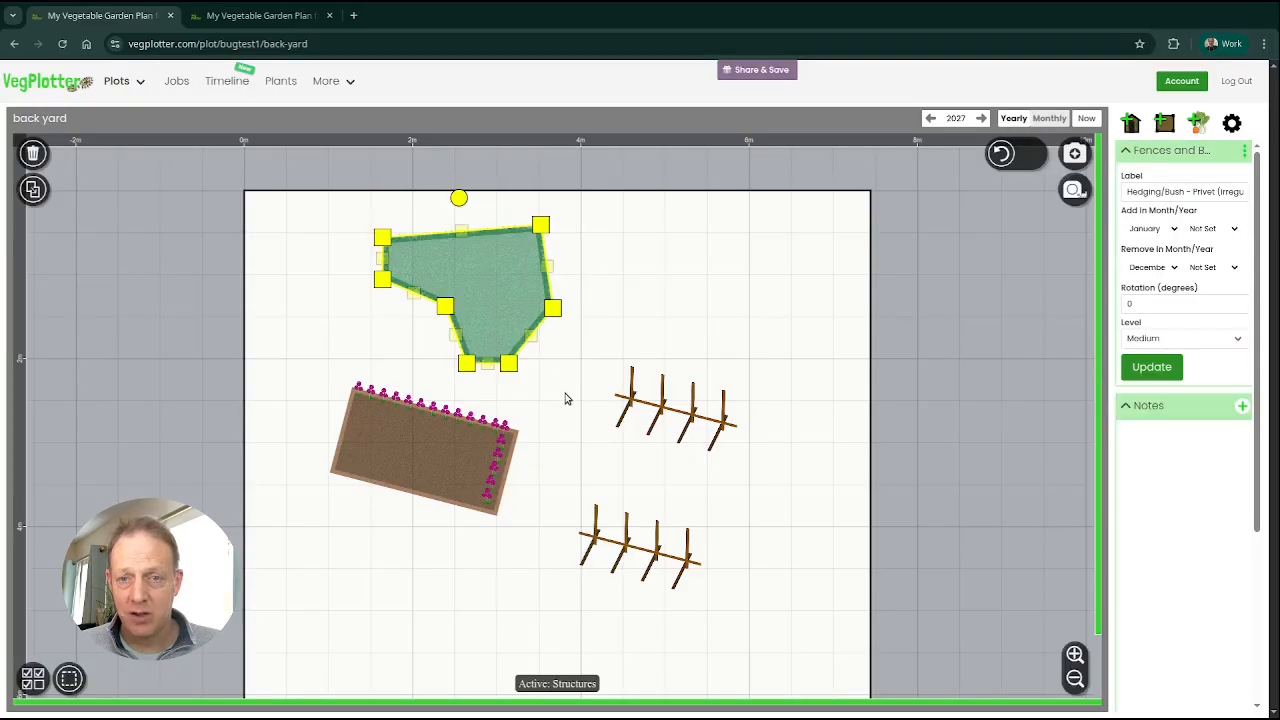
click(553, 308)
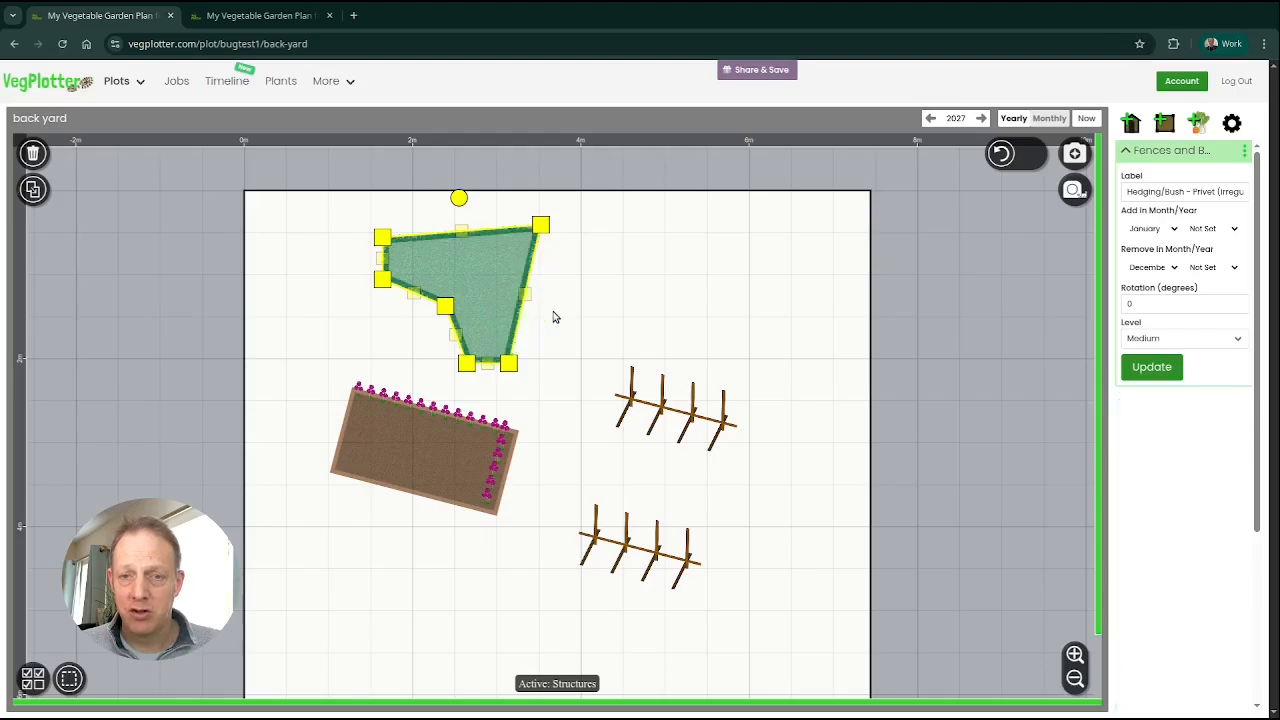
- Place a rectangular raised bed to the right of the hedge and enlarge it to about 2.45 m by 1.33 m
click(1166, 125)
drag(958, 289, 670, 272)
click(670, 272)
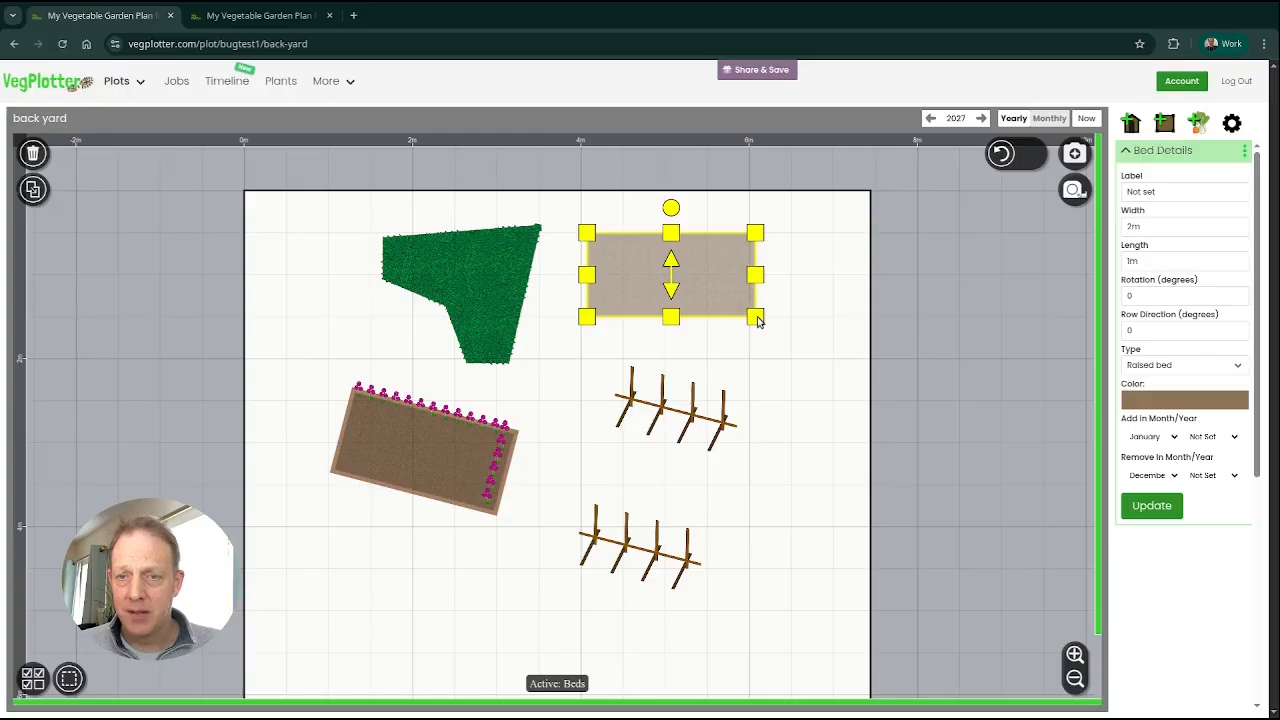
drag(757, 320, 787, 350)
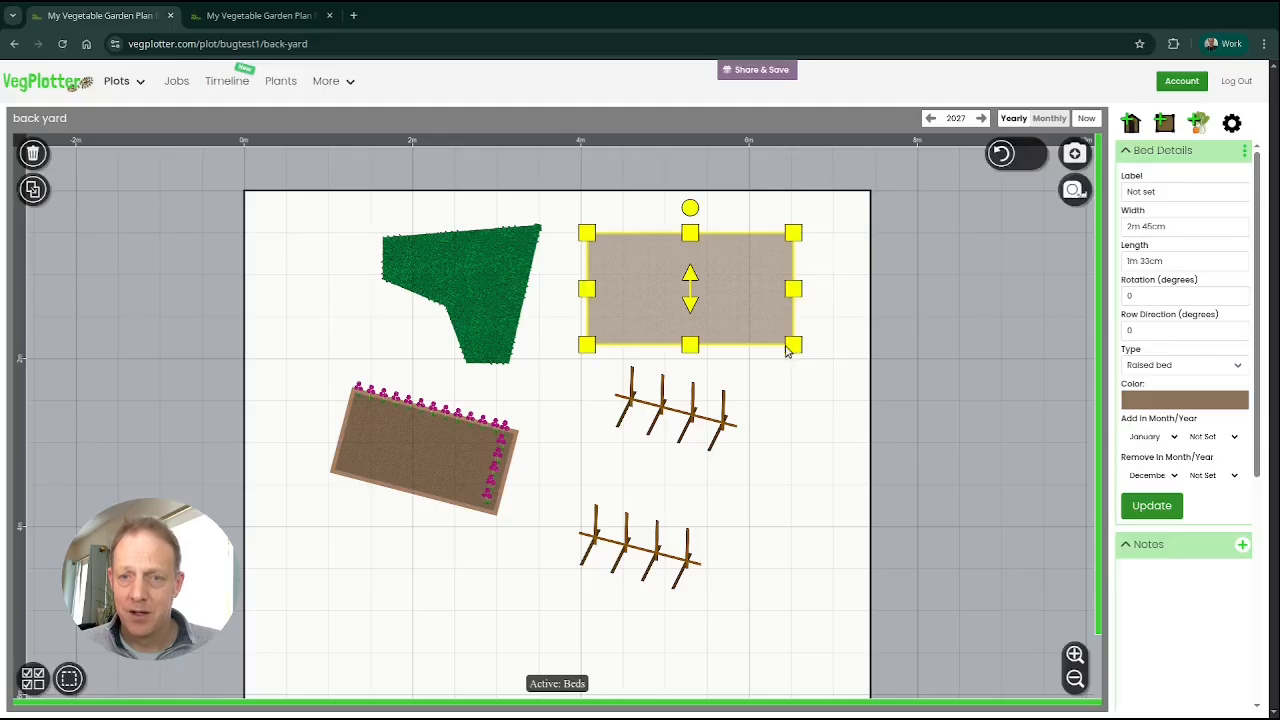
- Select the privet hedge and remove its inner corner point
click(465, 301)
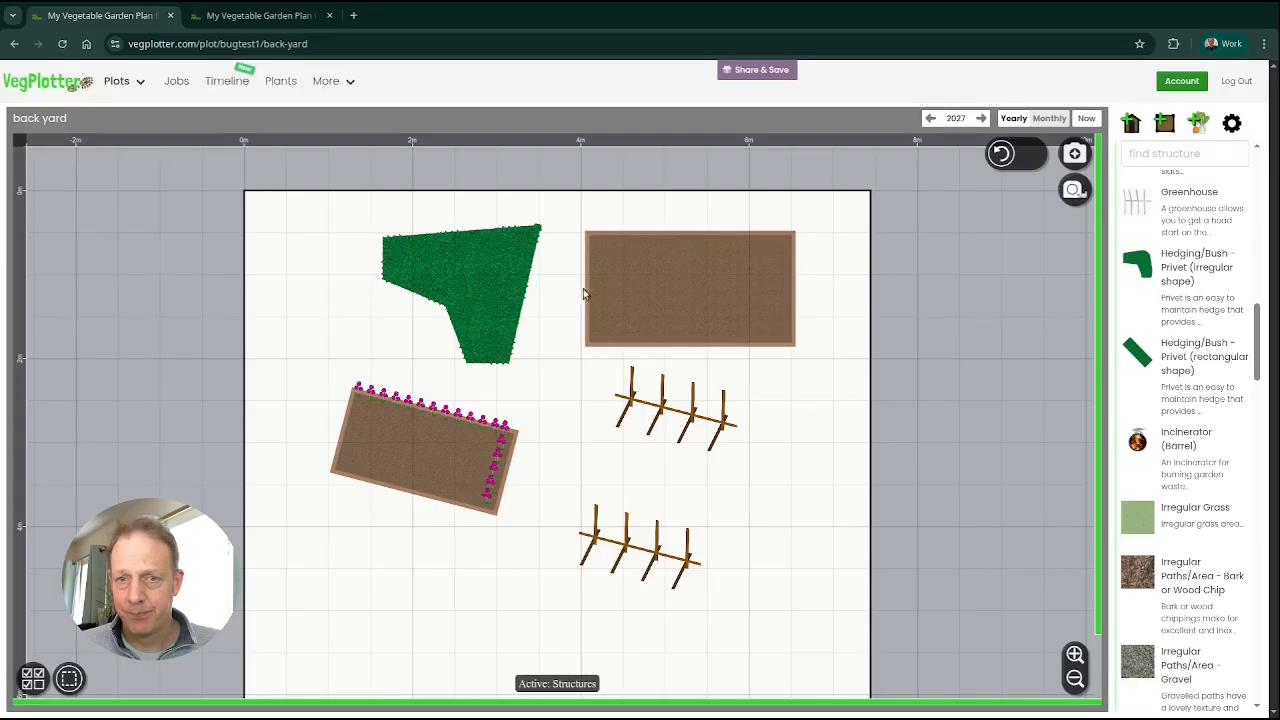
click(460, 296)
click(445, 306)
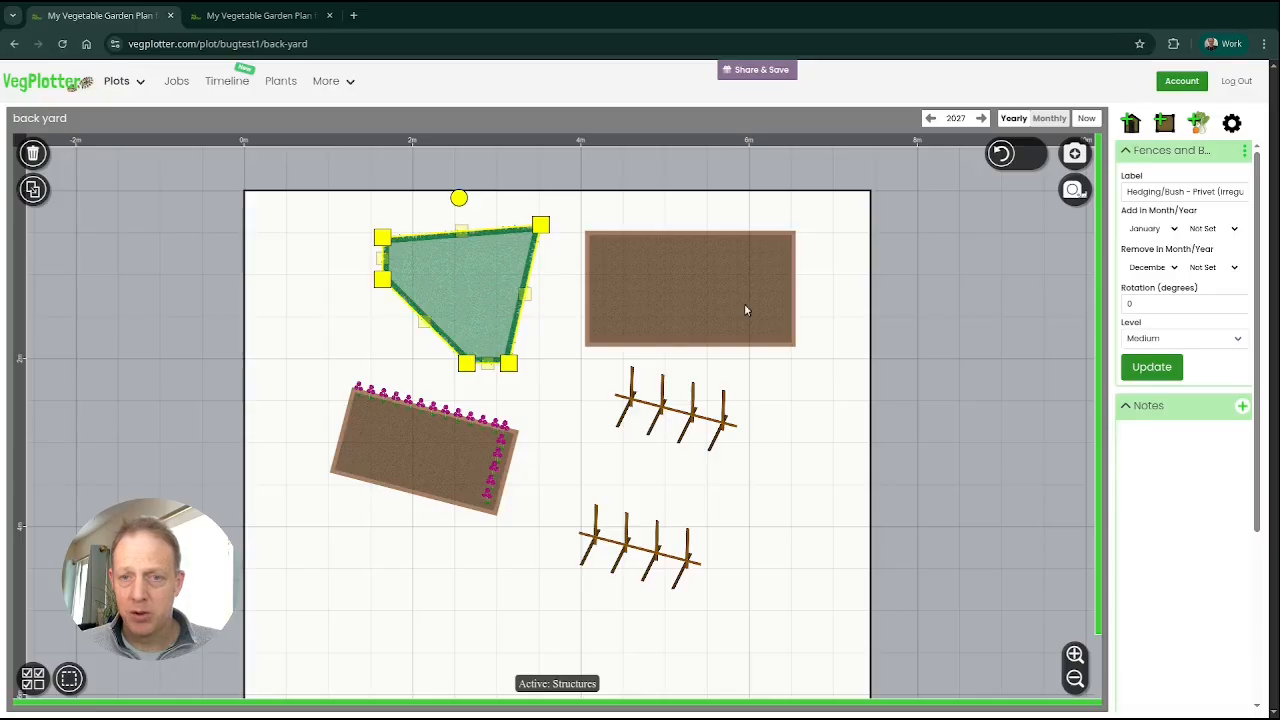
- Rotate the large rectangular bed beside the hedge slightly clockwise, shift it slightly down and right, and clear the selection
click(765, 264)
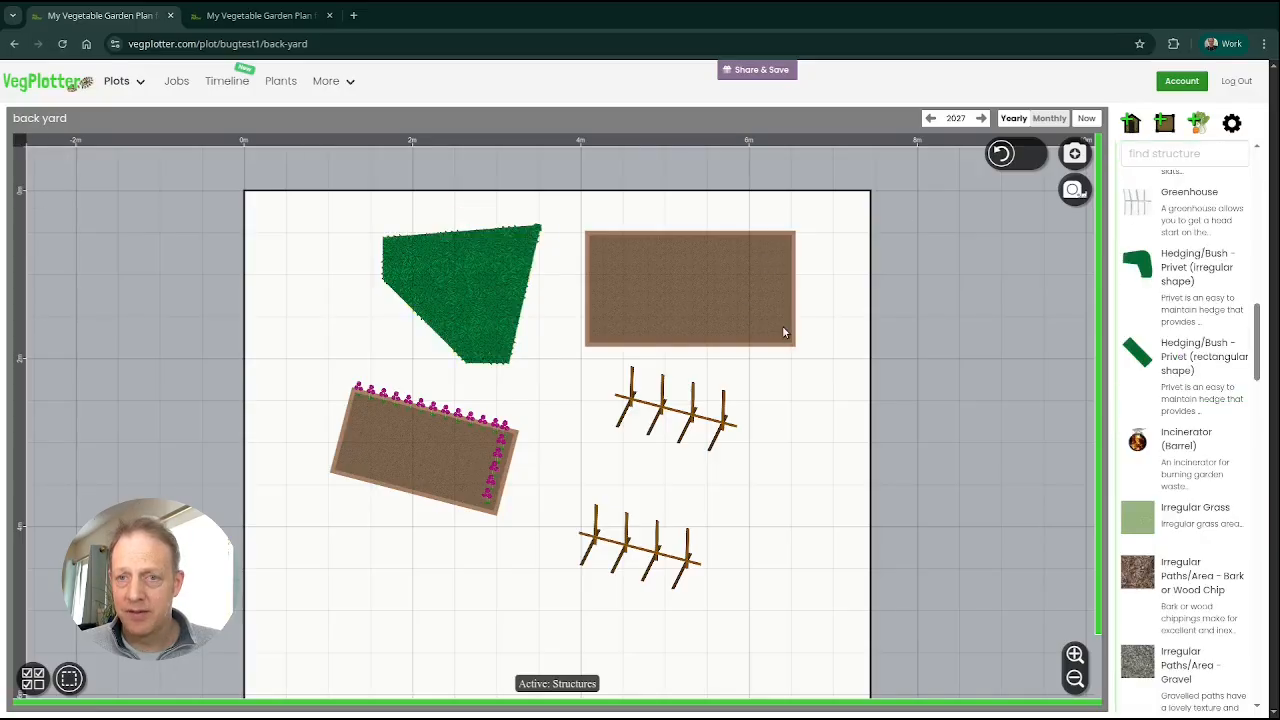
click(1164, 129)
click(760, 292)
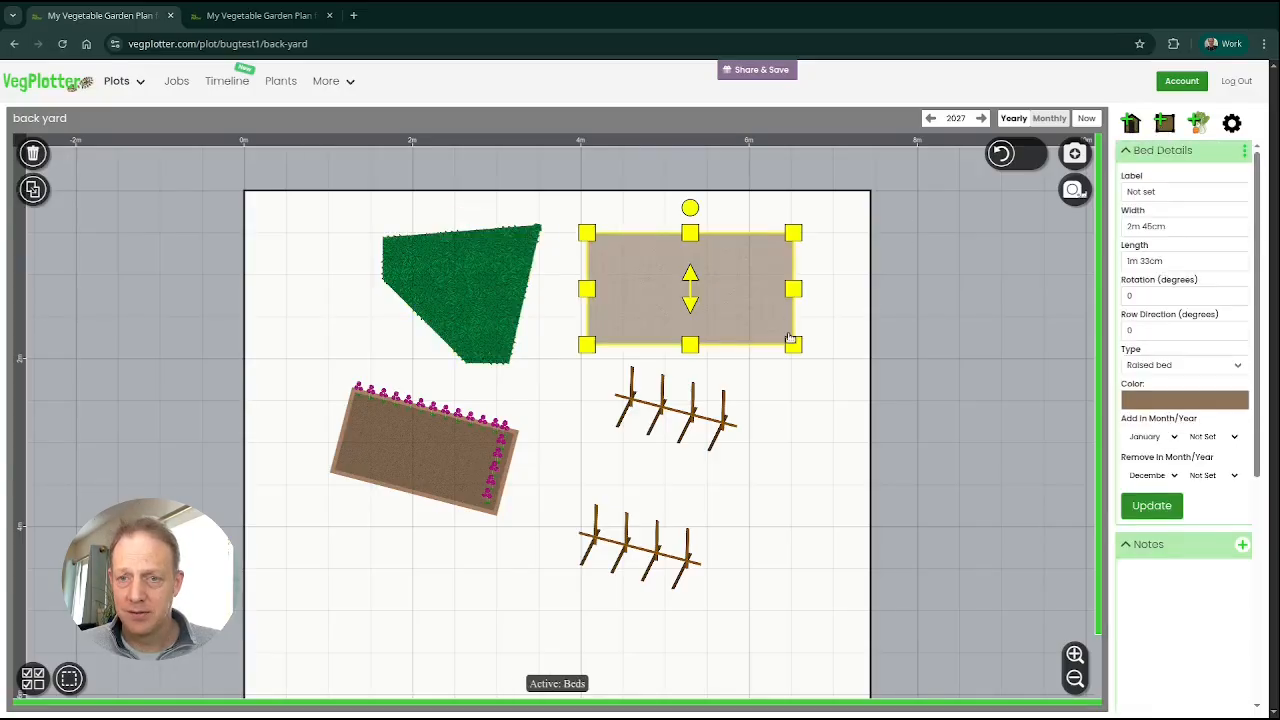
mouse_move(690, 209)
mouse_down()
mouse_move(737, 229)
mouse_move(677, 220)
mouse_move(697, 210)
mouse_up()
mouse_move(737, 301)
mouse_down()
mouse_move(794, 340)
mouse_move(729, 300)
mouse_move(747, 318)
mouse_up()
click(824, 540)
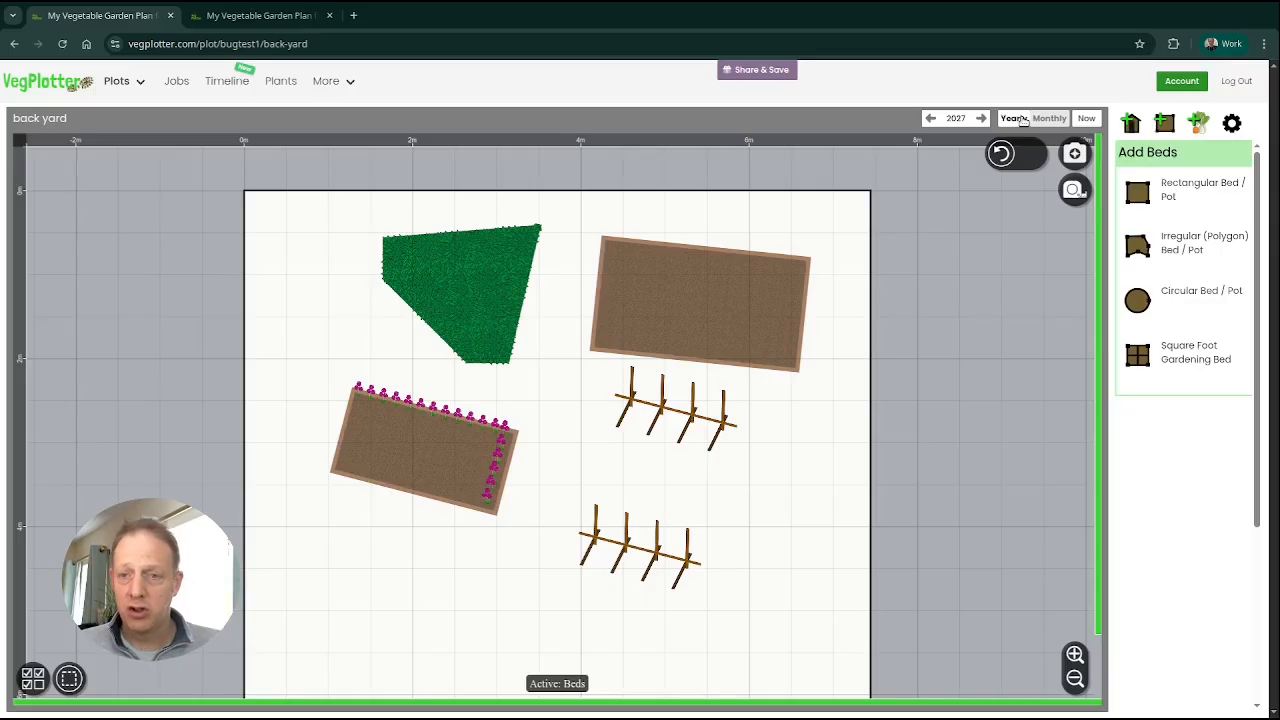
- Select every object on the plot and delete them all
key(ctrl+a)
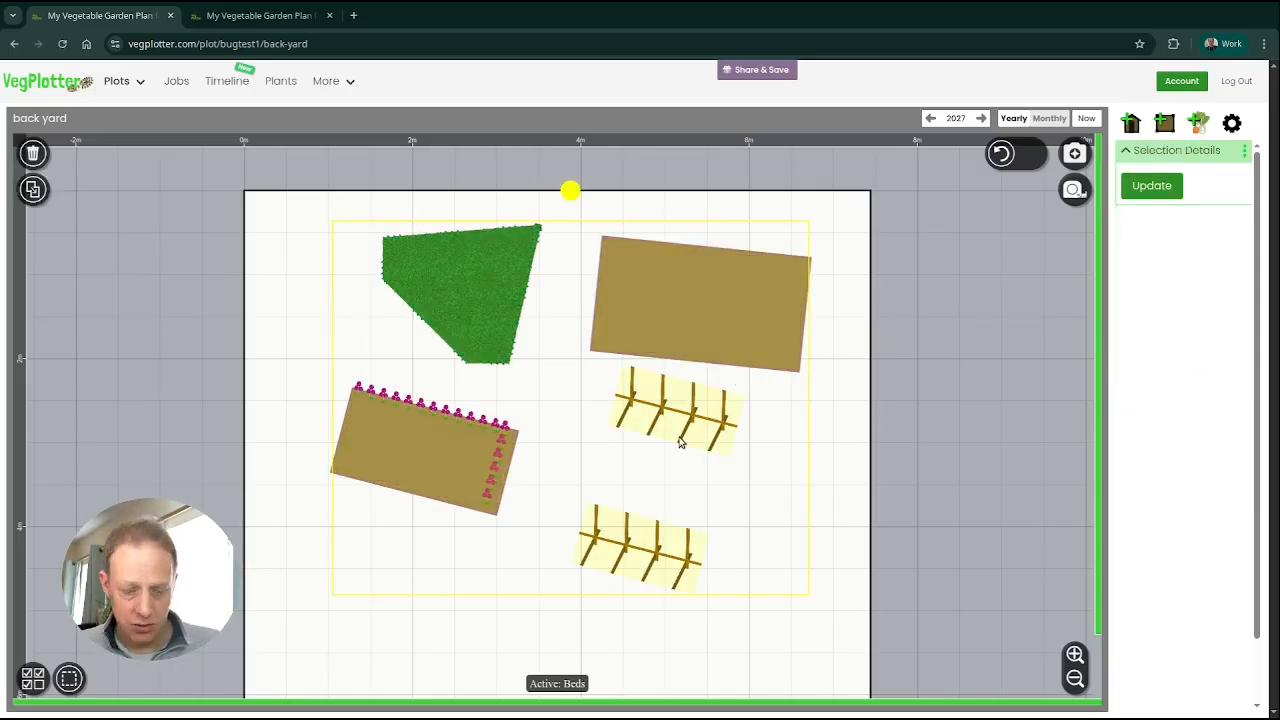
key(Delete)
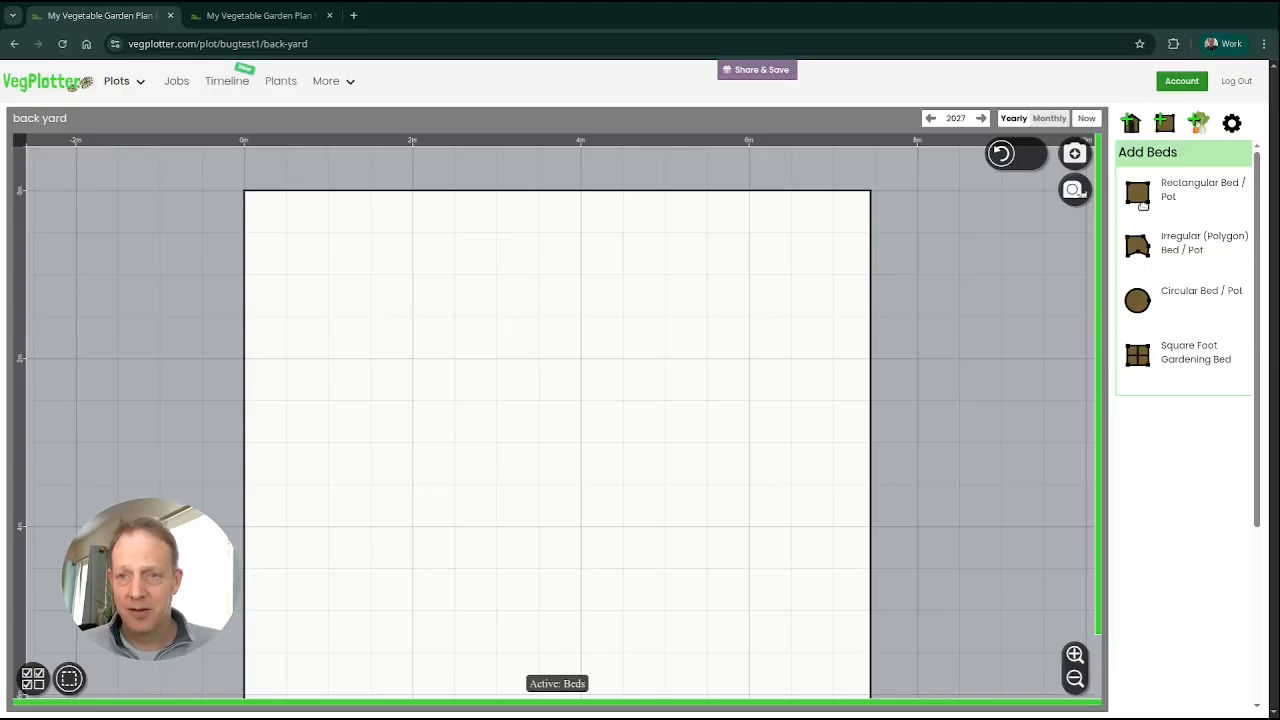
- Place a 2 m by 1 m rectangular raised bed in the plot's upper right and put a duplicate of it to its left
drag(1115, 217, 691, 305)
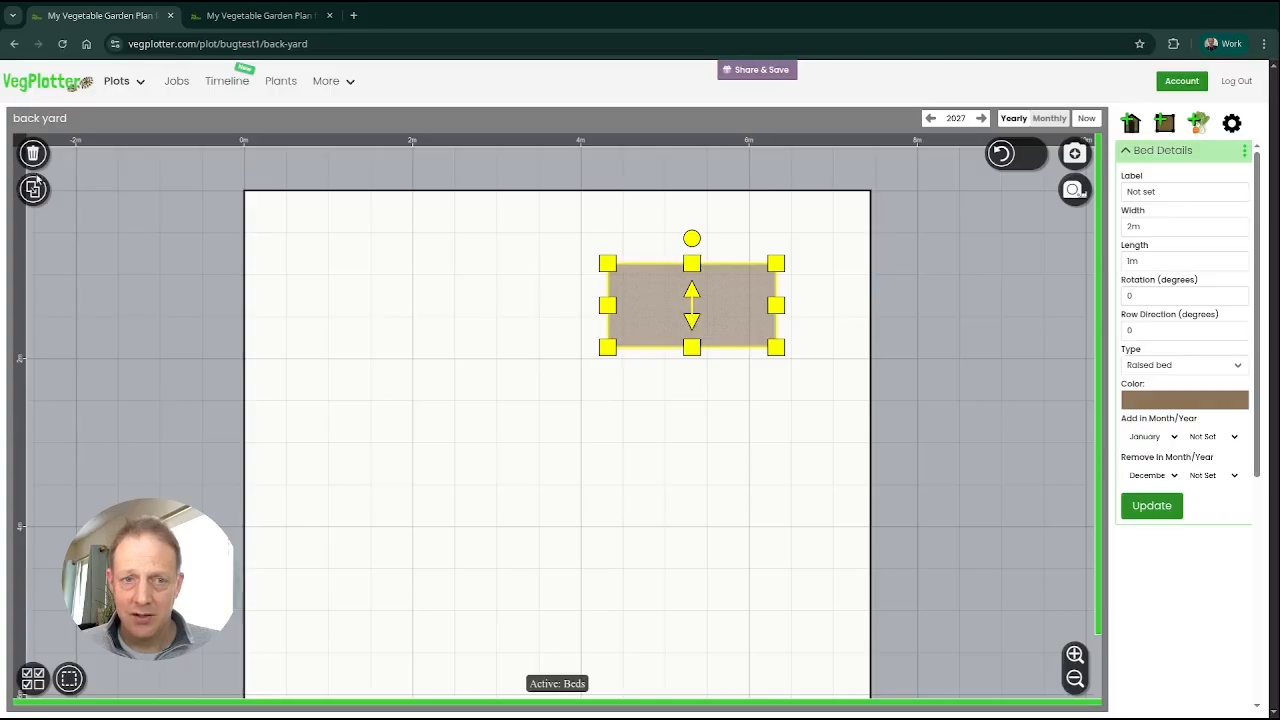
click(30, 190)
drag(637, 326, 428, 316)
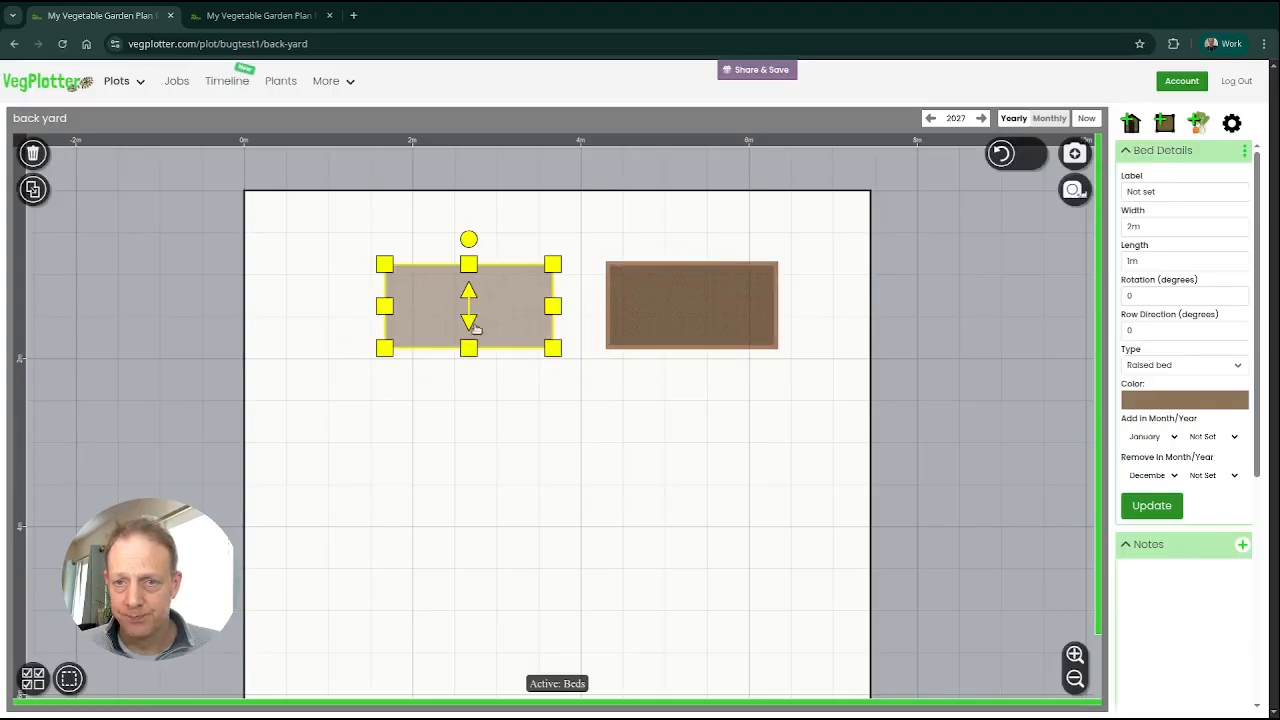
- Compare the details of both beds selected together with those of the right bed alone, then reselect both beds
shift+click(706, 325)
click(1150, 264)
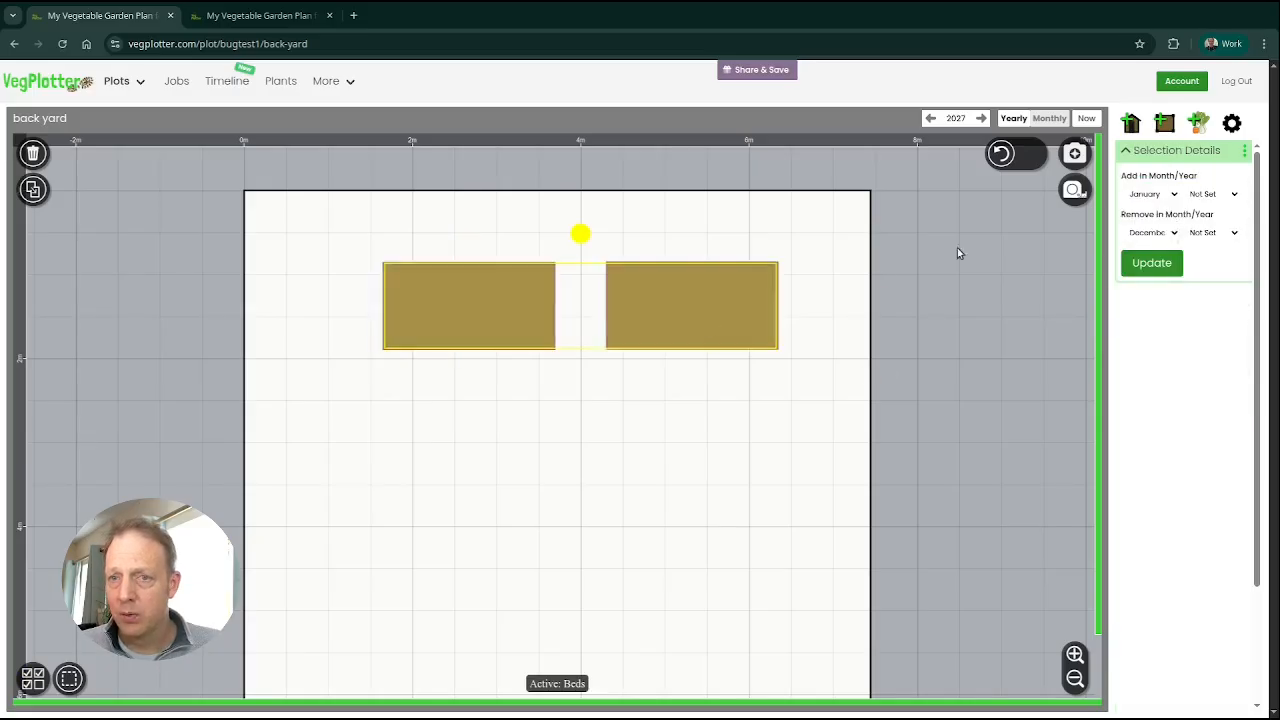
click(743, 338)
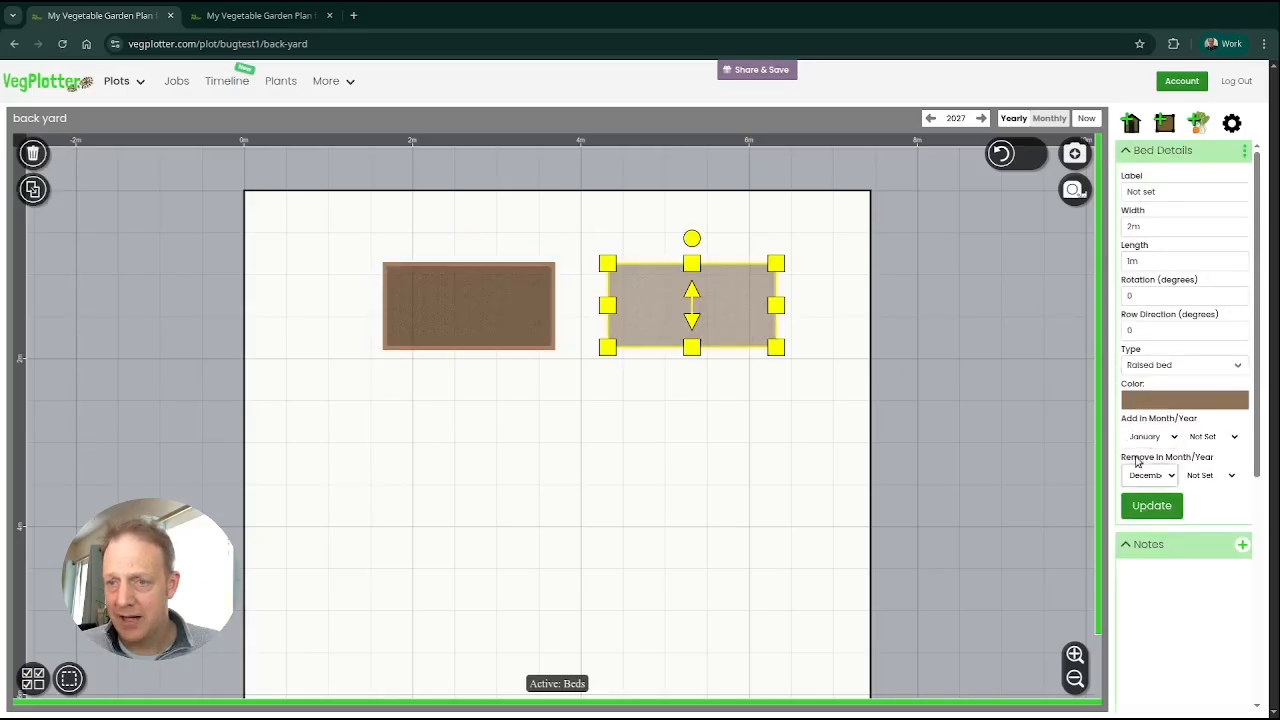
shift+click(495, 330)
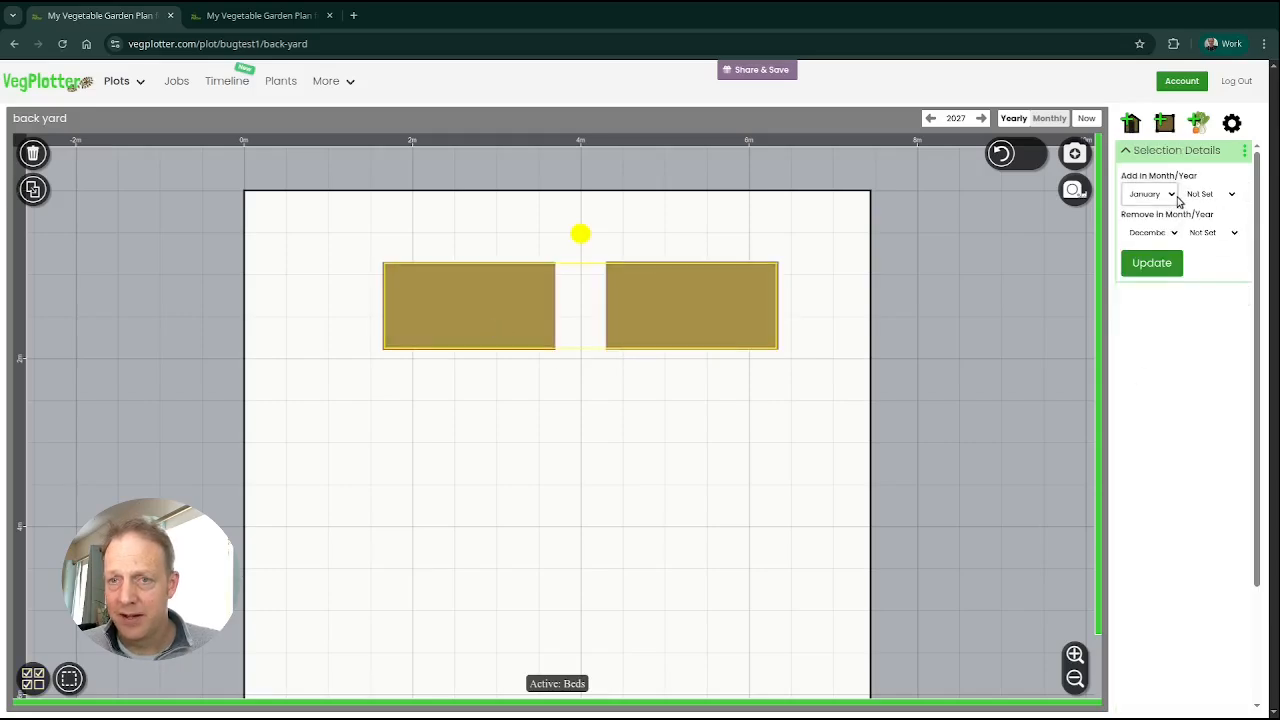
- Go to the 2026 plan, select both beds and set their add-in date to February 2026
click(928, 118)
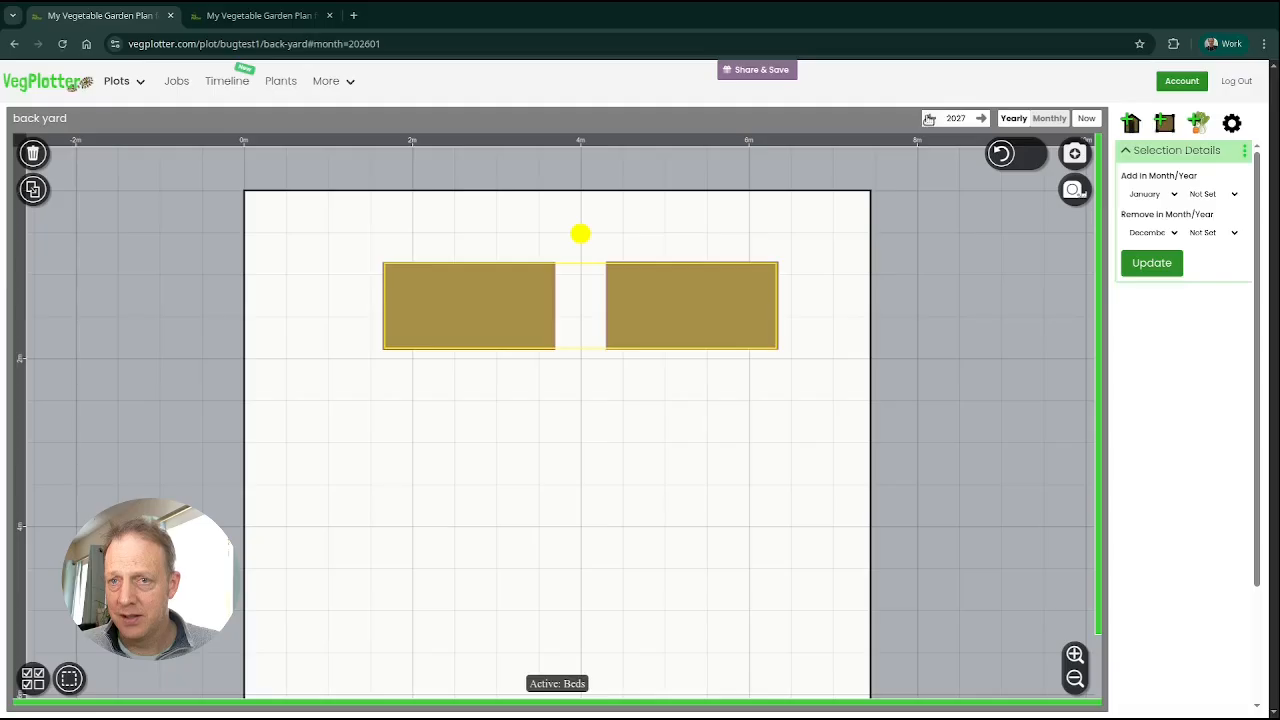
click(686, 264)
shift+click(474, 303)
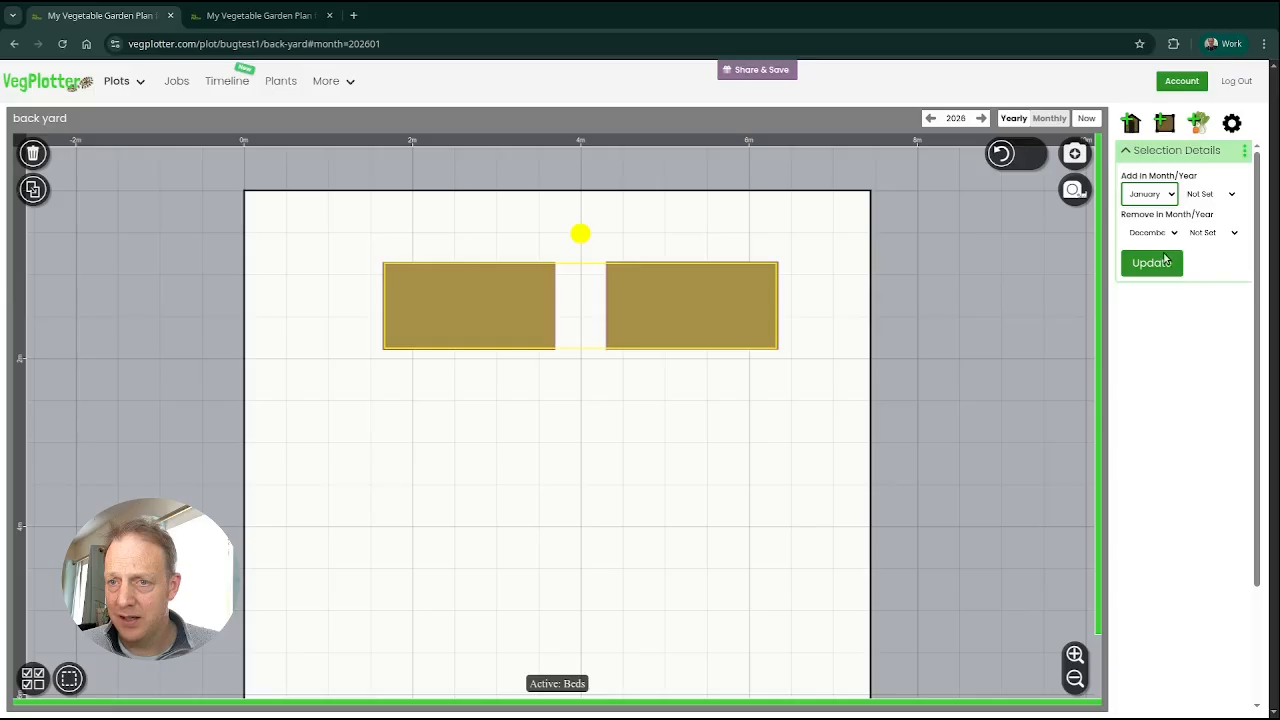
click(1162, 238)
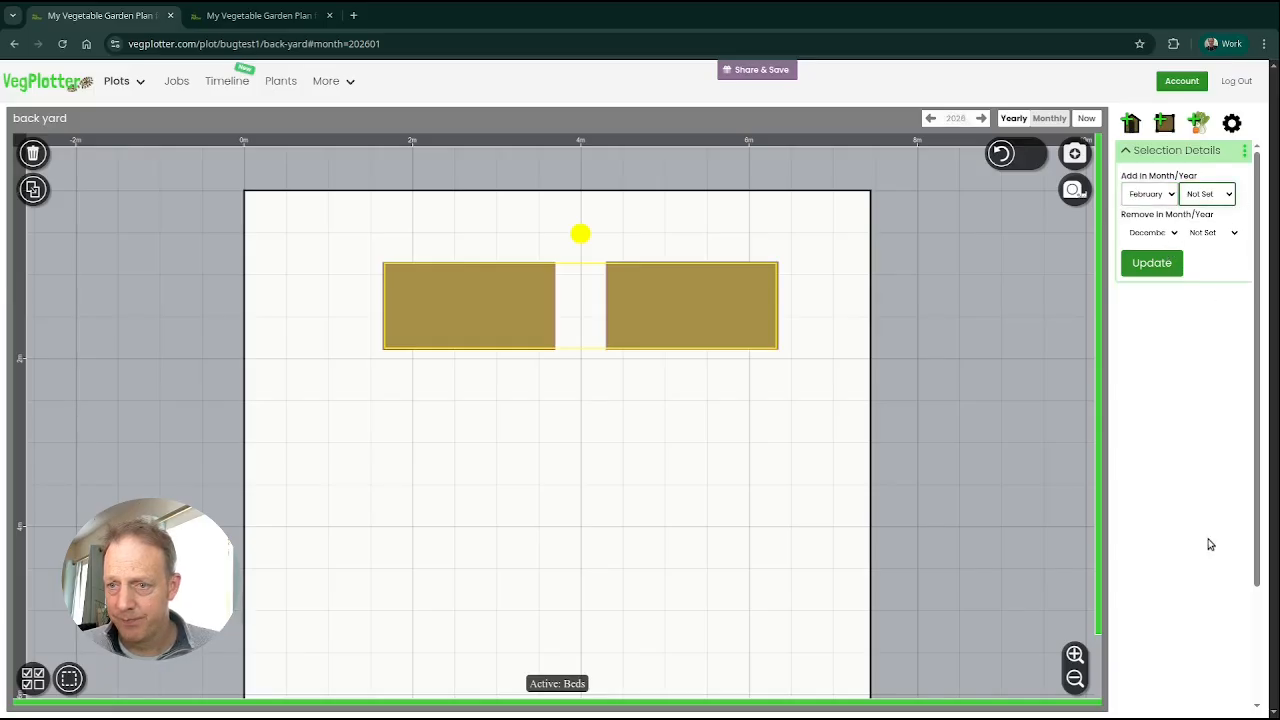
click(1205, 476)
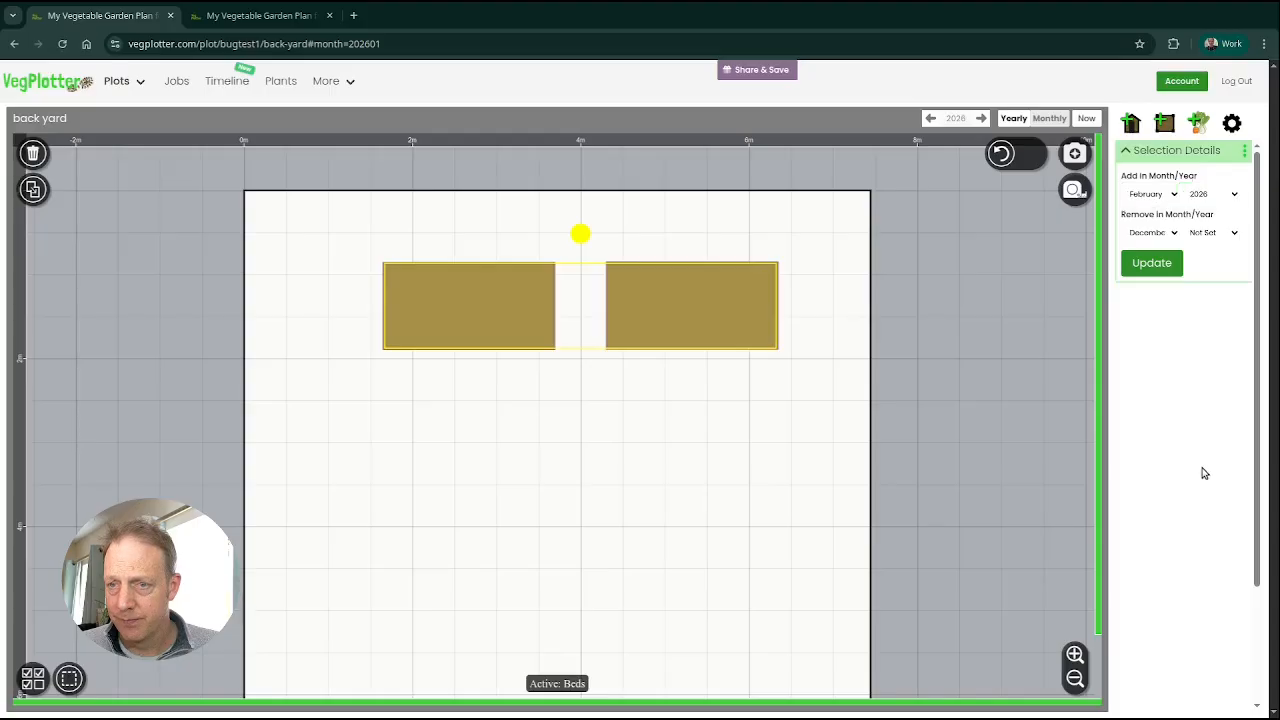
click(1150, 264)
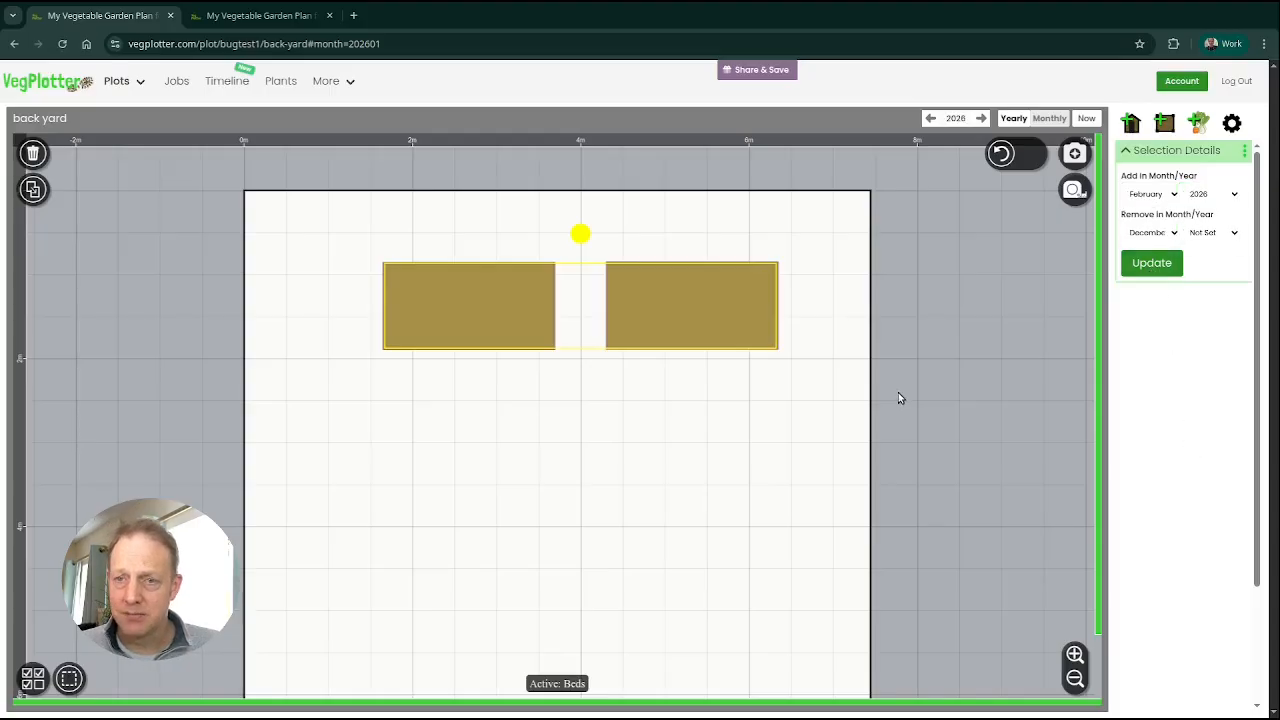
- Check when the beds appear by viewing 2025 and 2026, then January and February 2026 in monthly planning
click(828, 401)
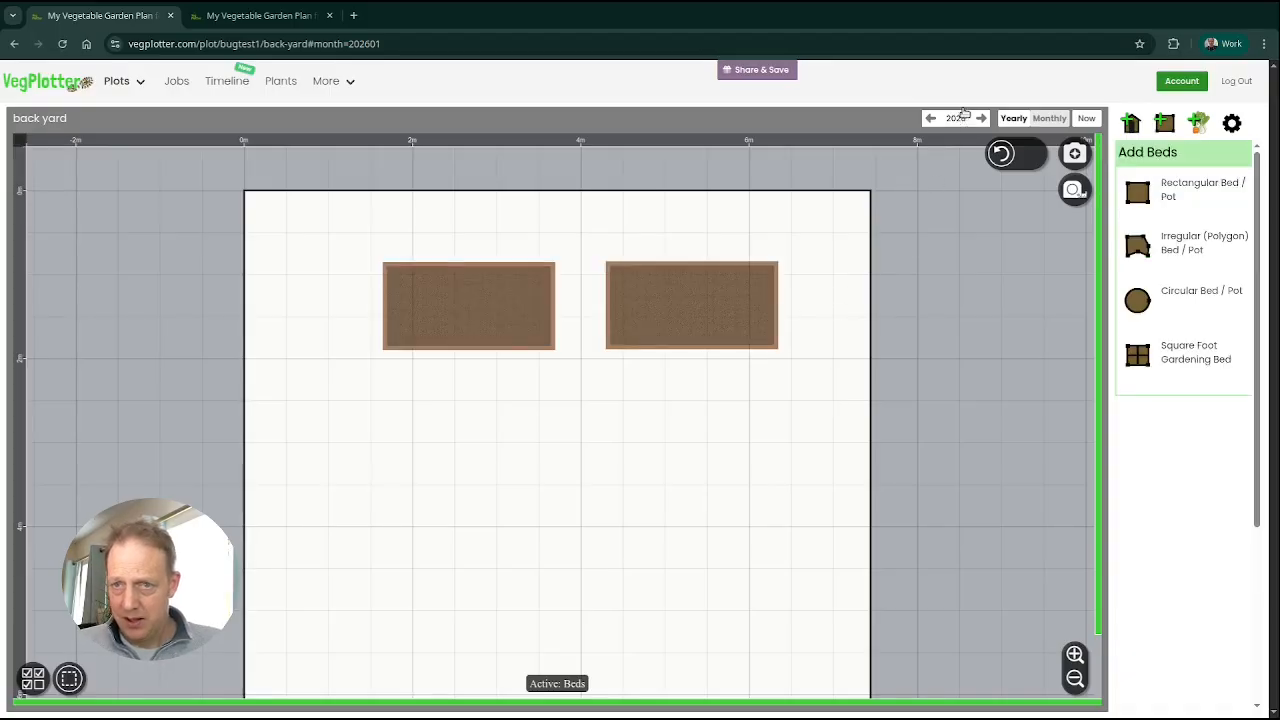
click(929, 119)
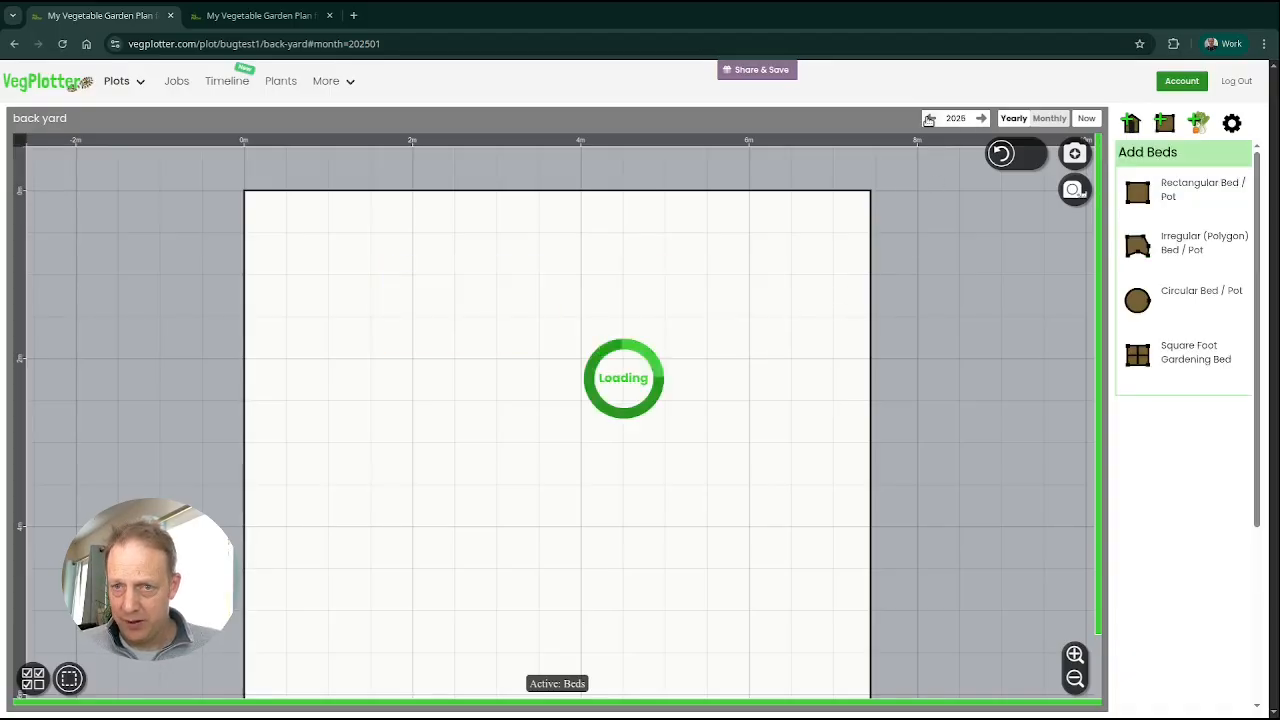
click(983, 119)
click(1049, 118)
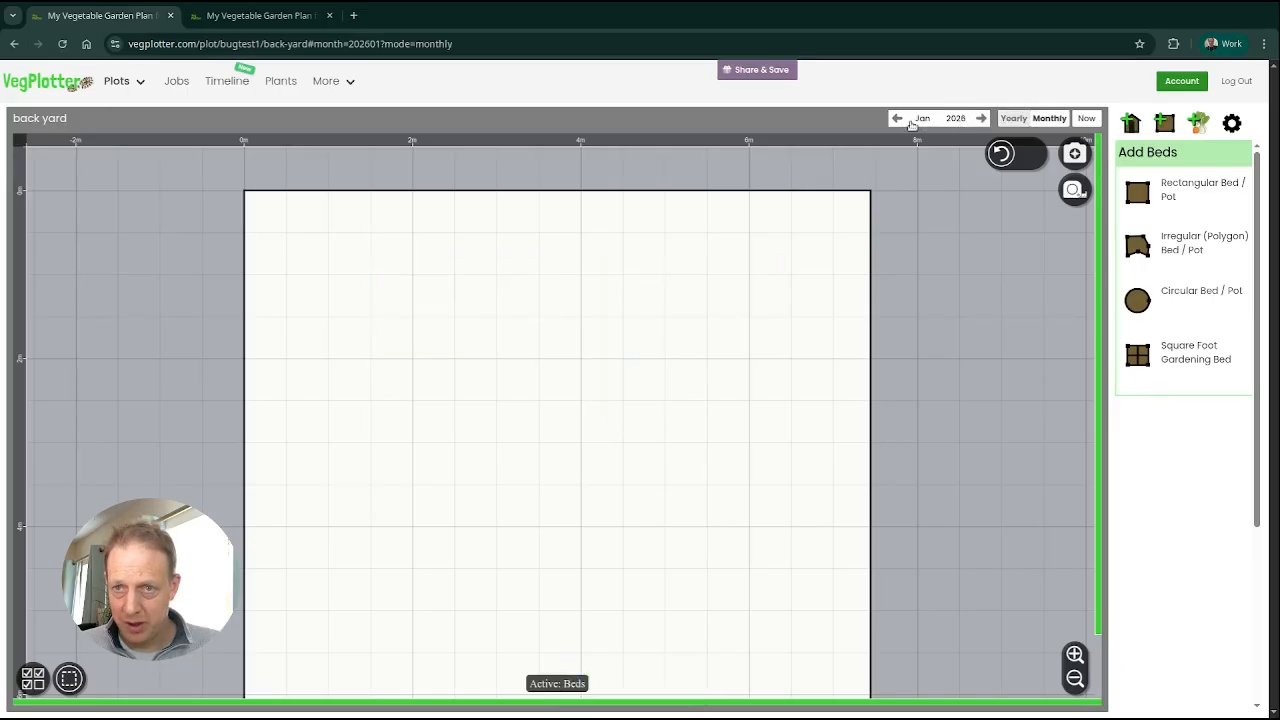
click(982, 119)
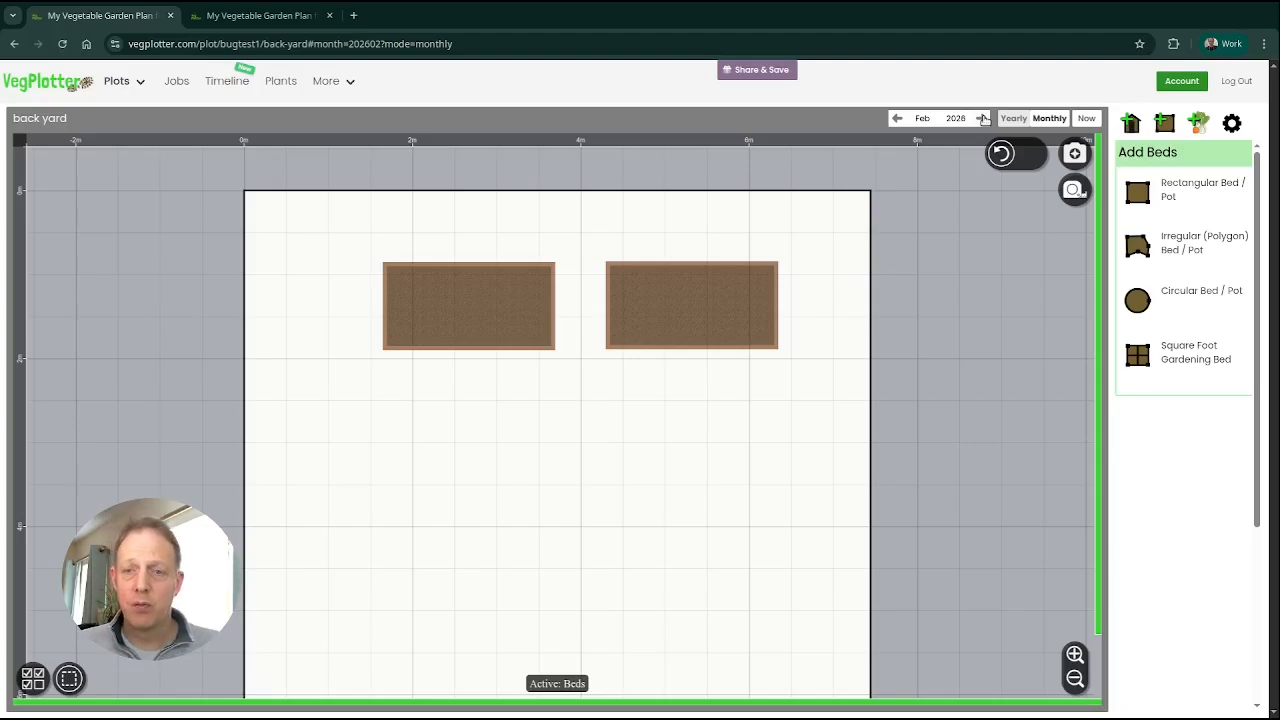
- Open the plants available for February 2026 and try to place Allium Flowers outside the beds
click(1199, 130)
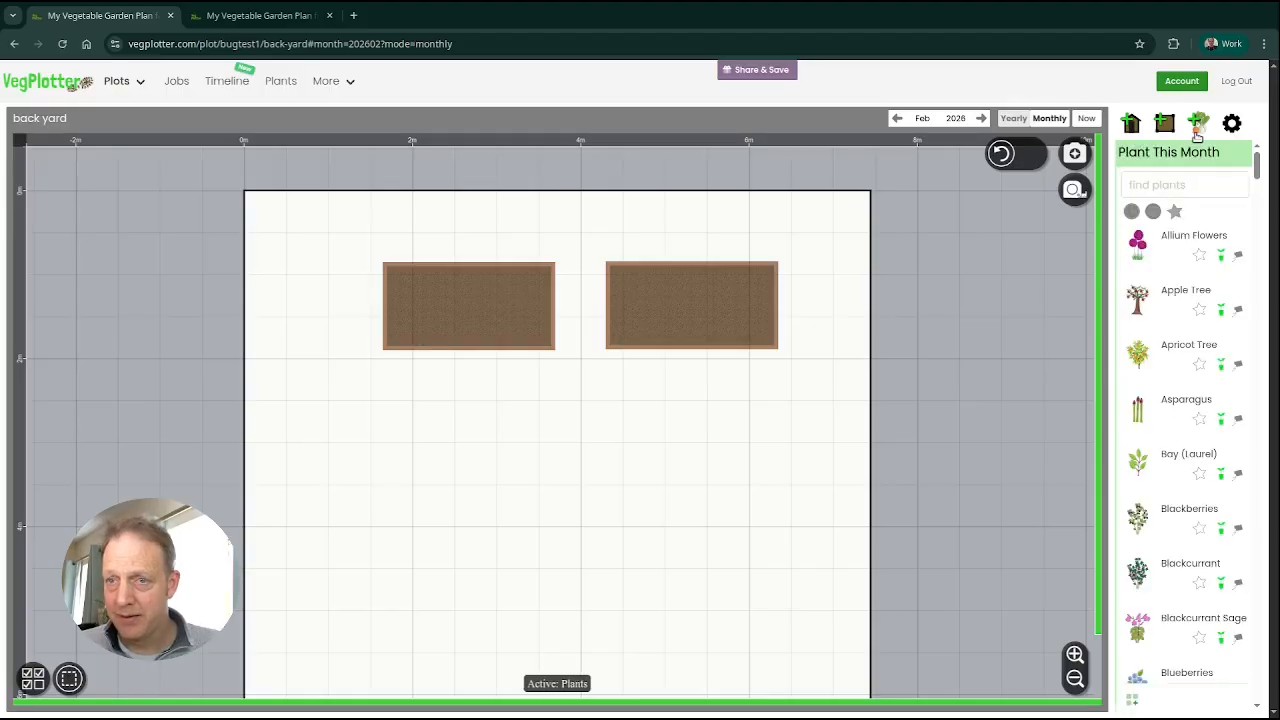
drag(1138, 252, 929, 286)
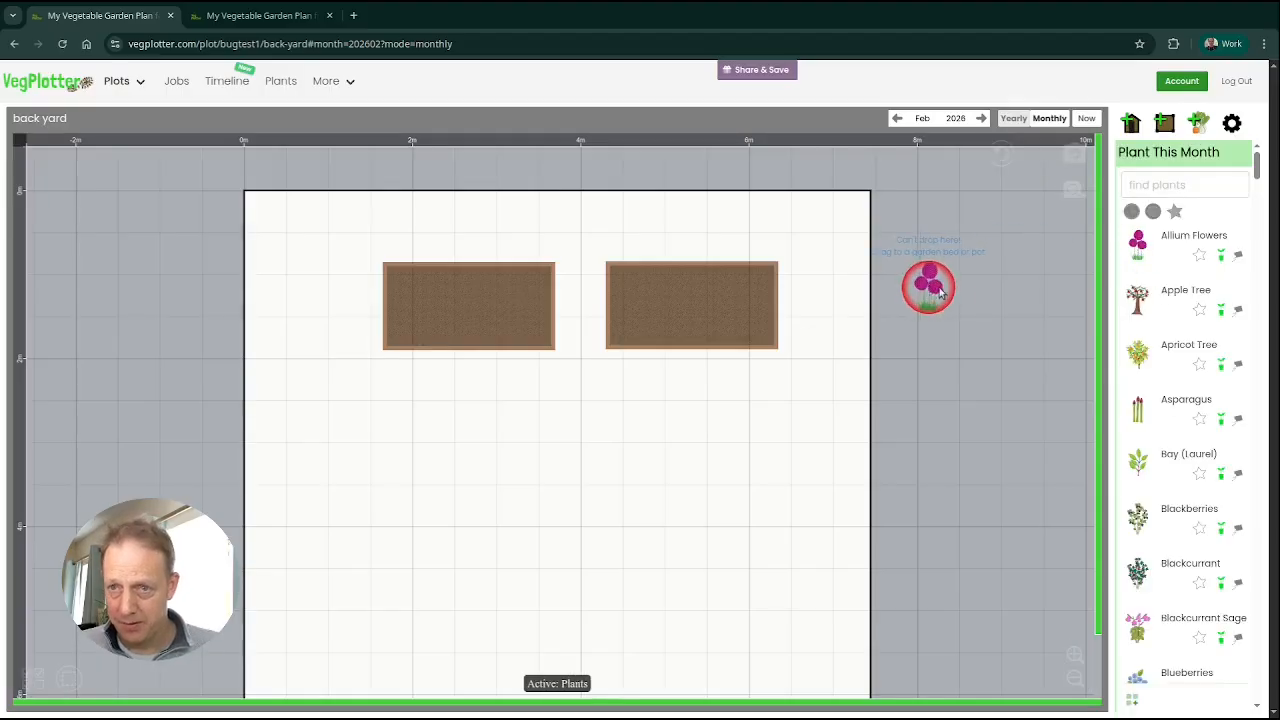
- Switch to yearly planning, plant a 1 m row of Beetroot (Beets) along the right bed's outer edge, and select it
click(1013, 119)
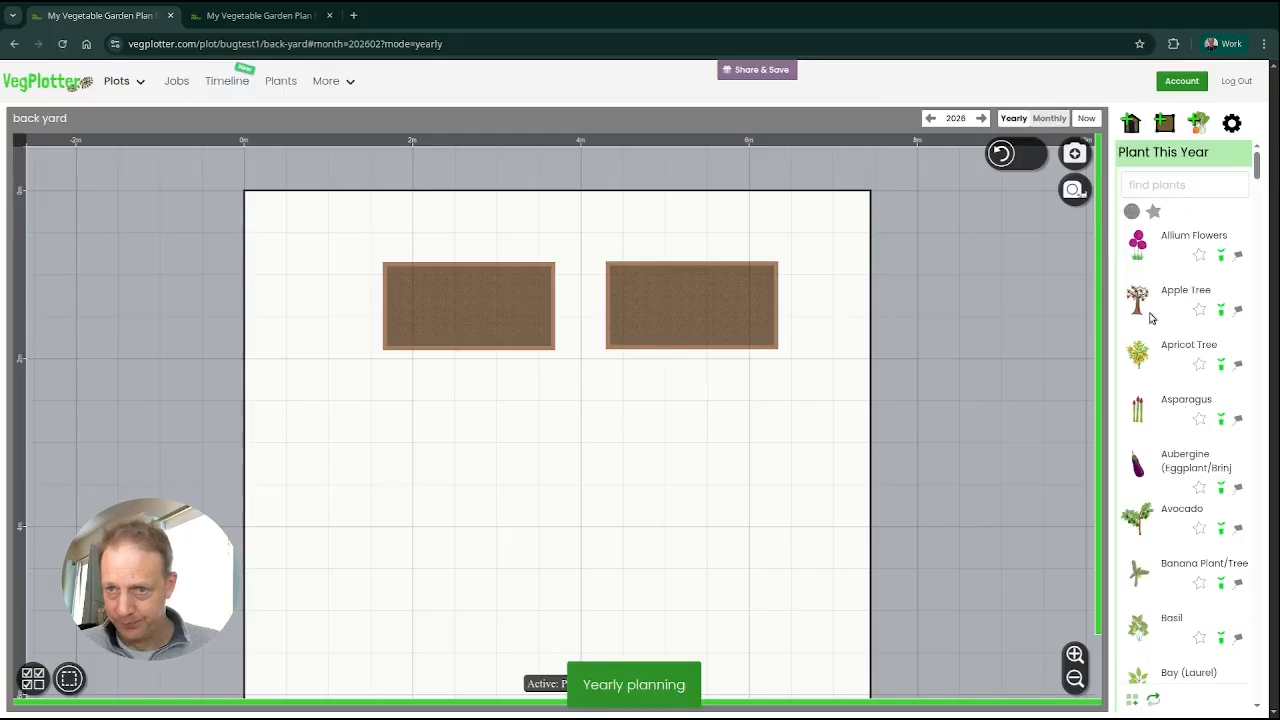
scroll(1152, 450, down, 3)
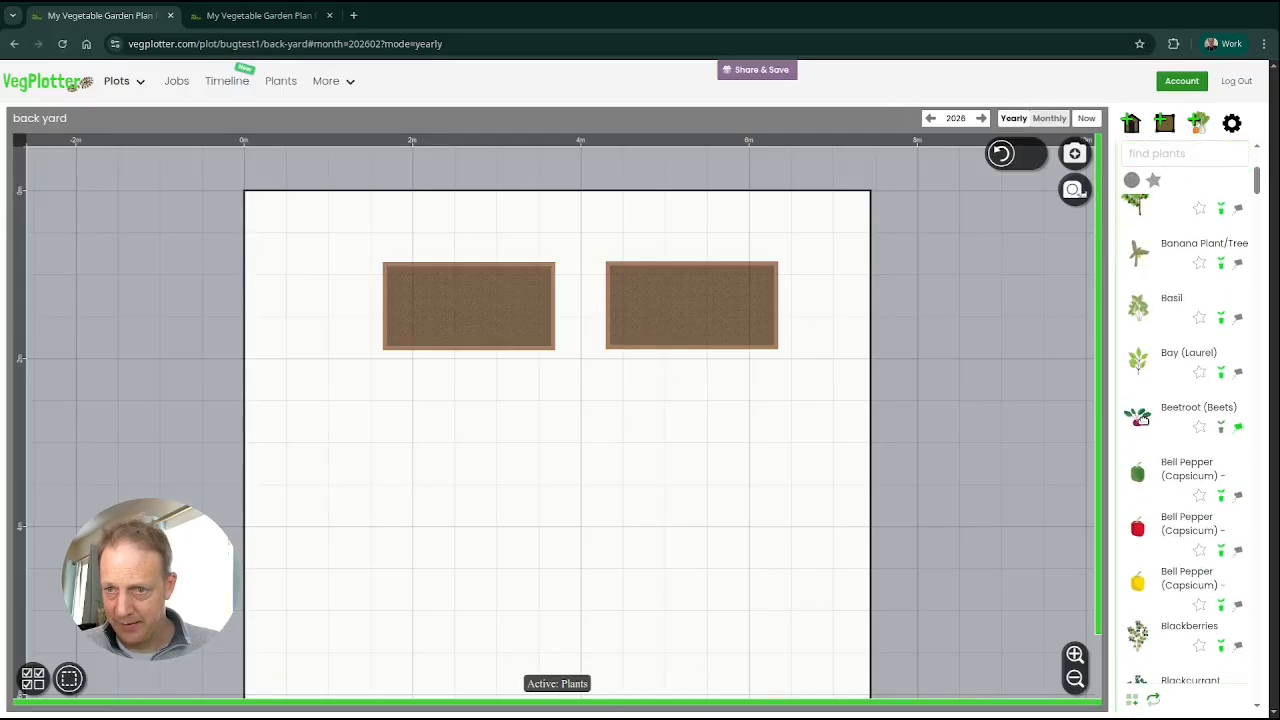
drag(1140, 420, 766, 327)
click(766, 326)
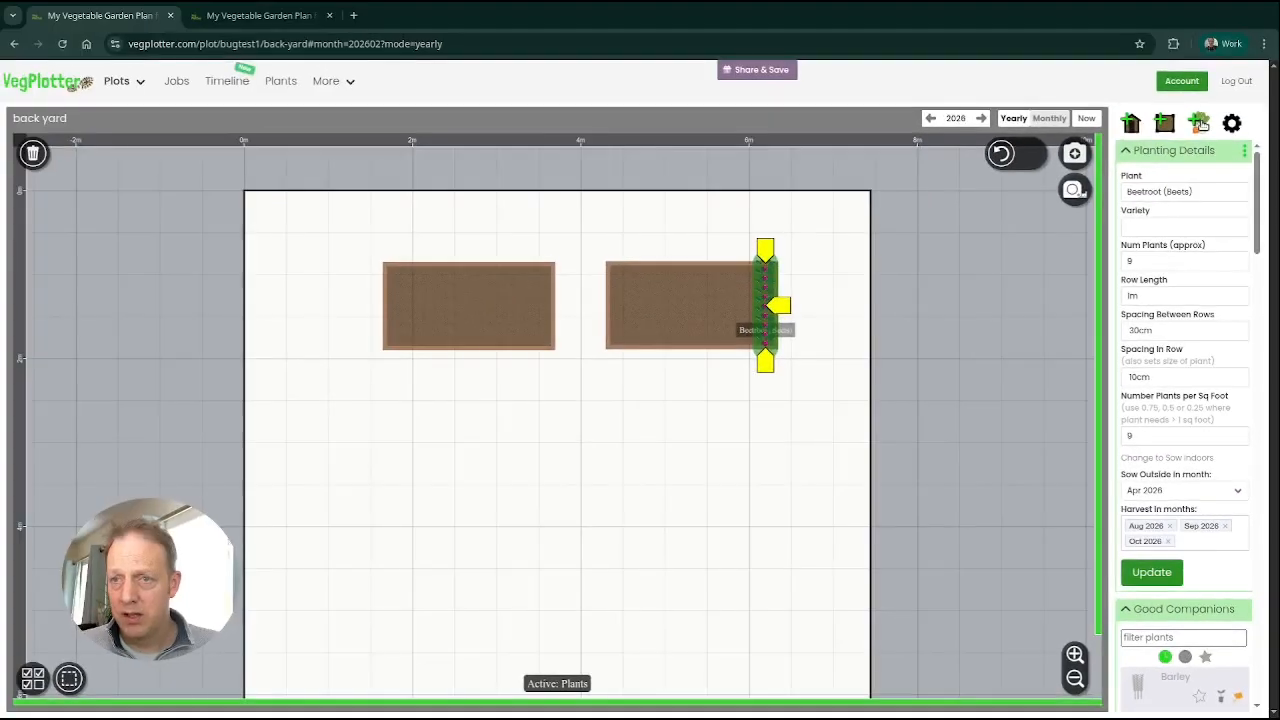
- Return to the plant list and turn succession planting off and back on
click(1200, 122)
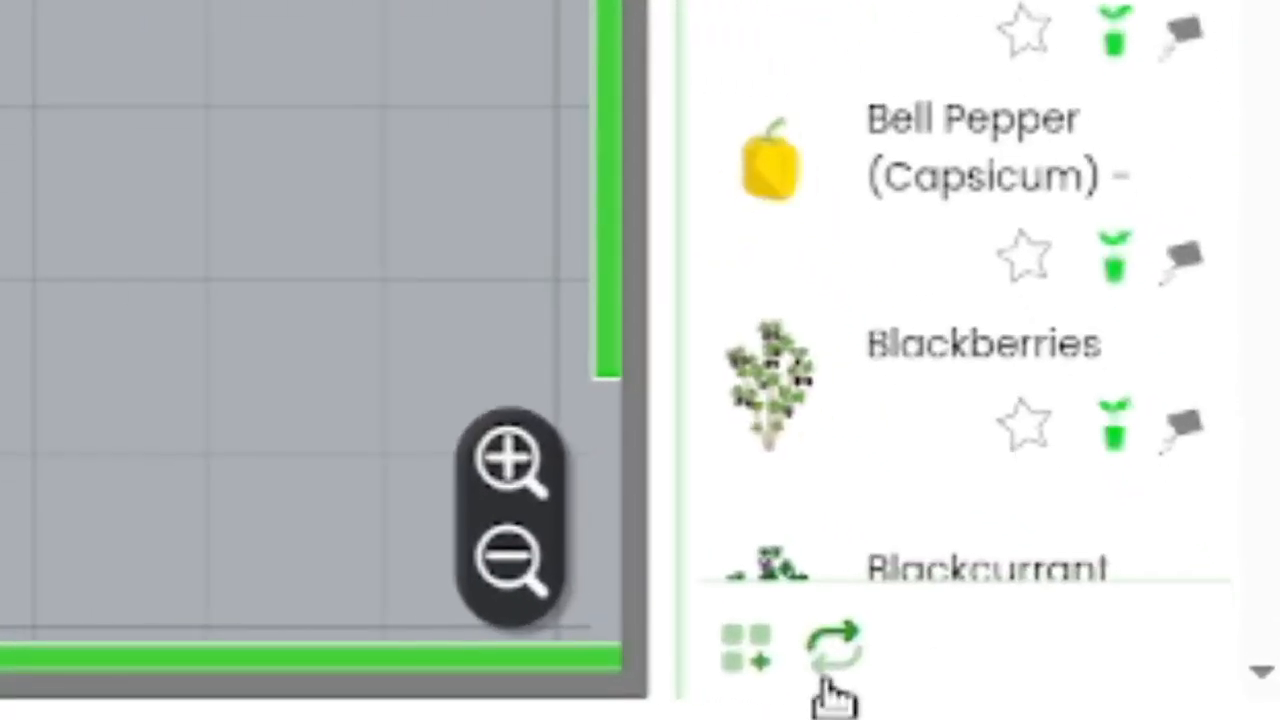
click(1154, 704)
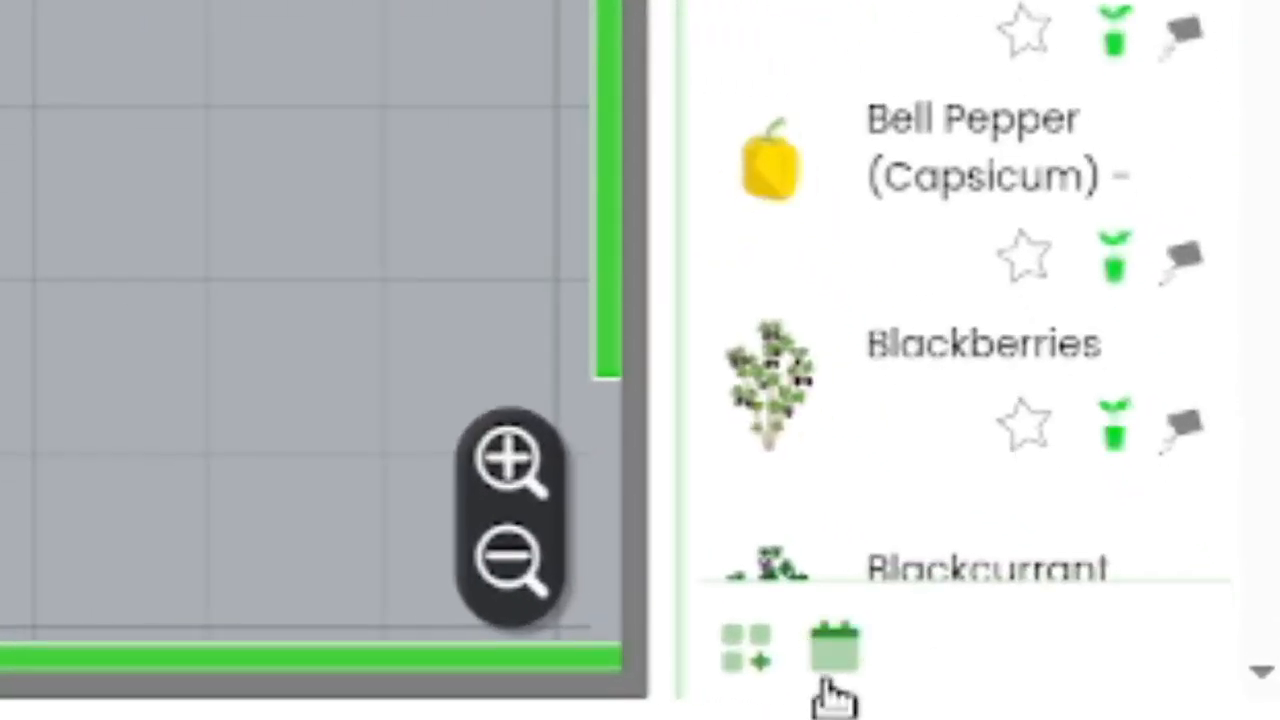
click(830, 660)
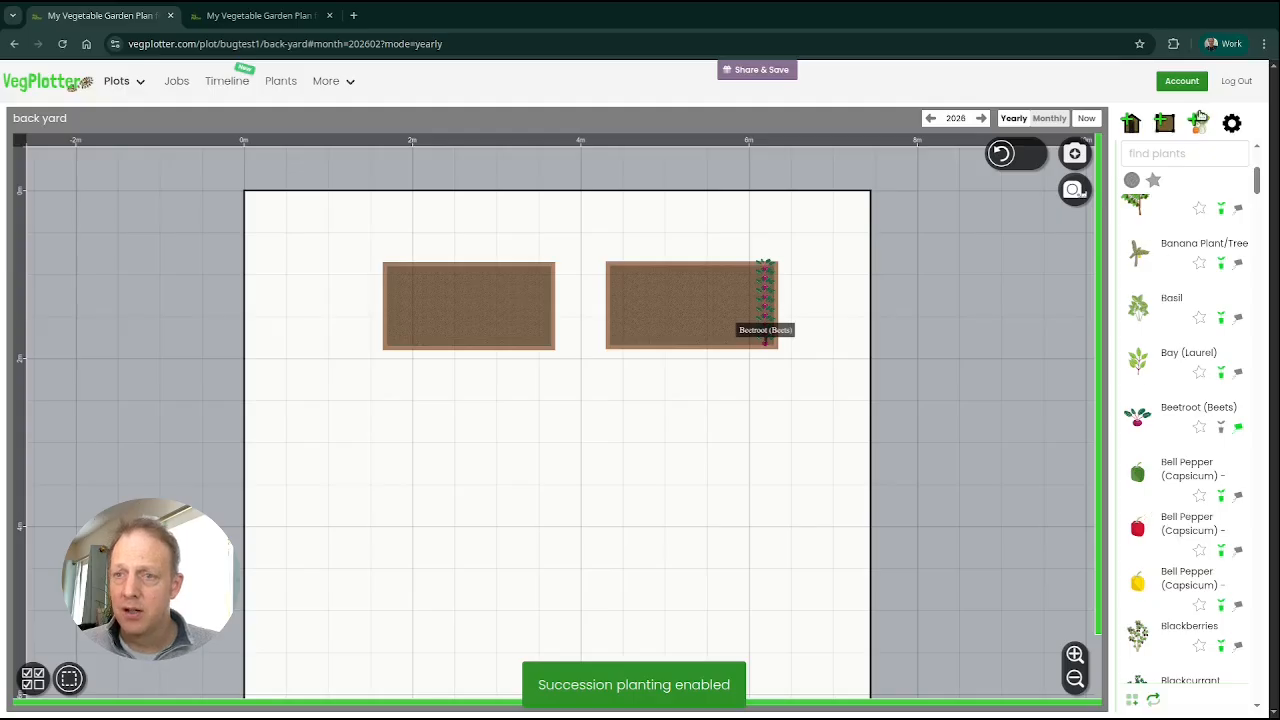
- Extend the beetroot planting across the right bed to fill it with seven rows
click(767, 302)
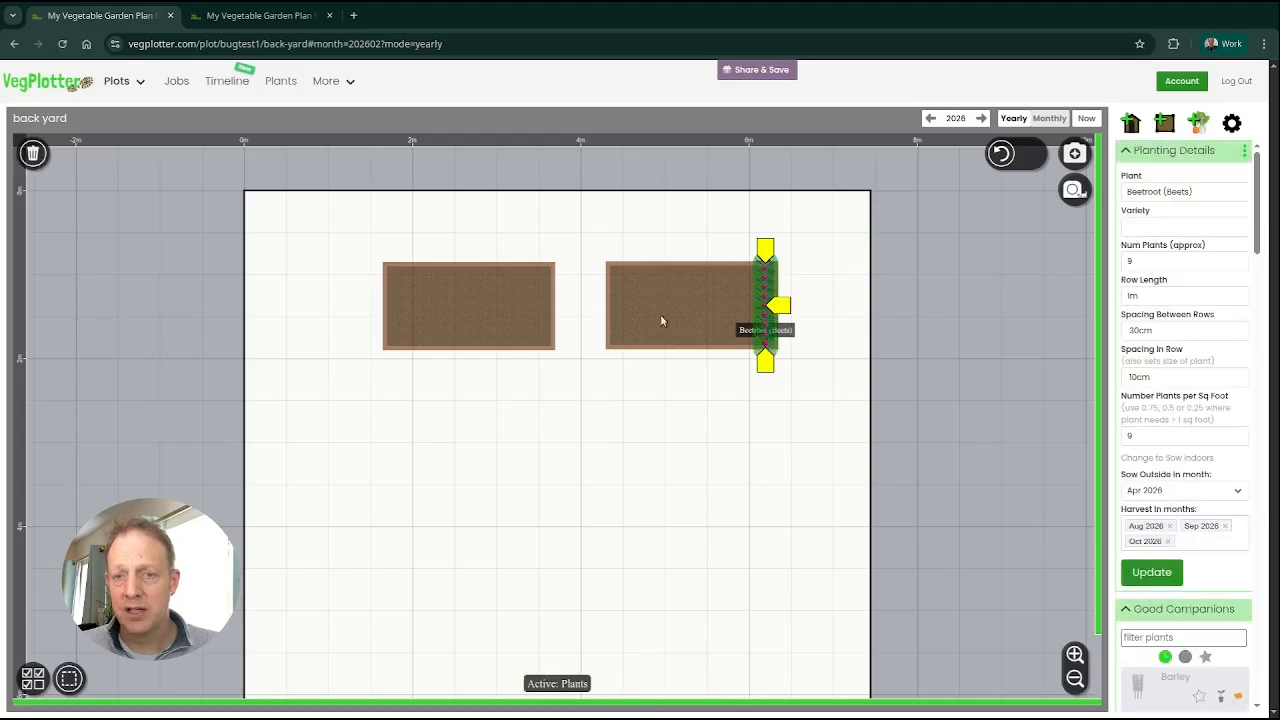
drag(779, 306, 624, 305)
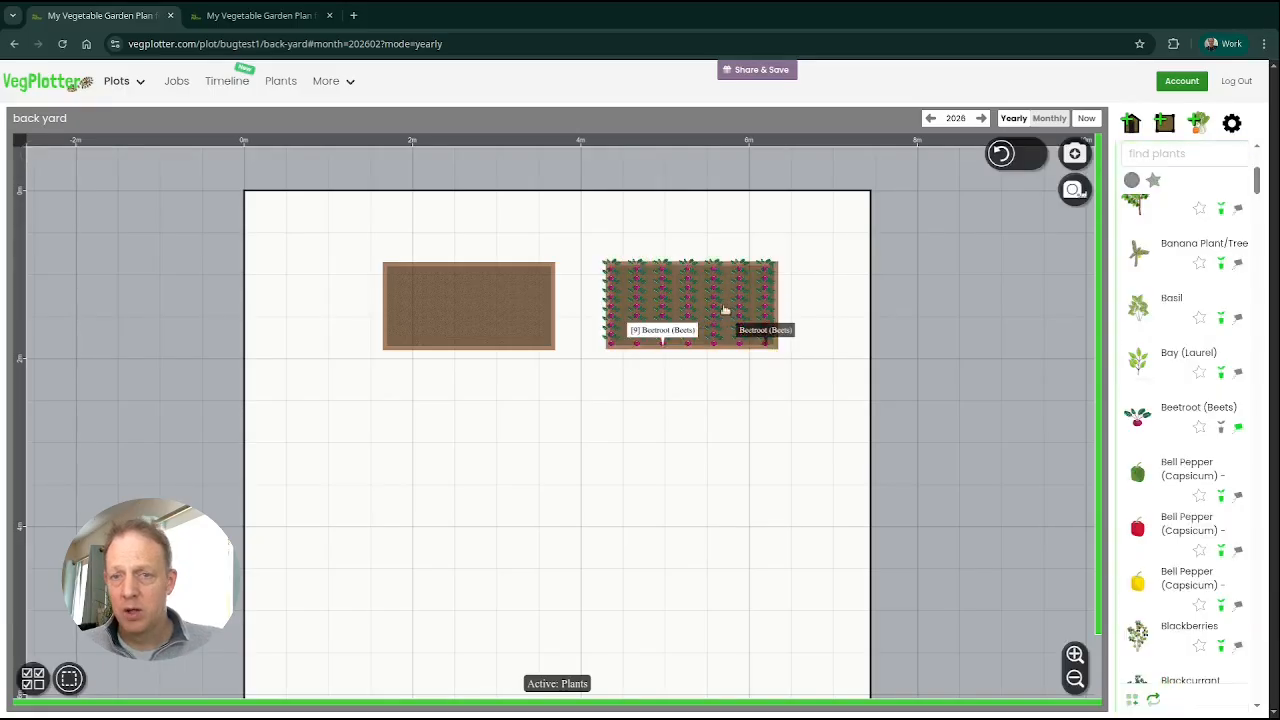
- Switch to monthly planning and go through March to June 2026 to examine when each beetroot row is planted
click(1050, 121)
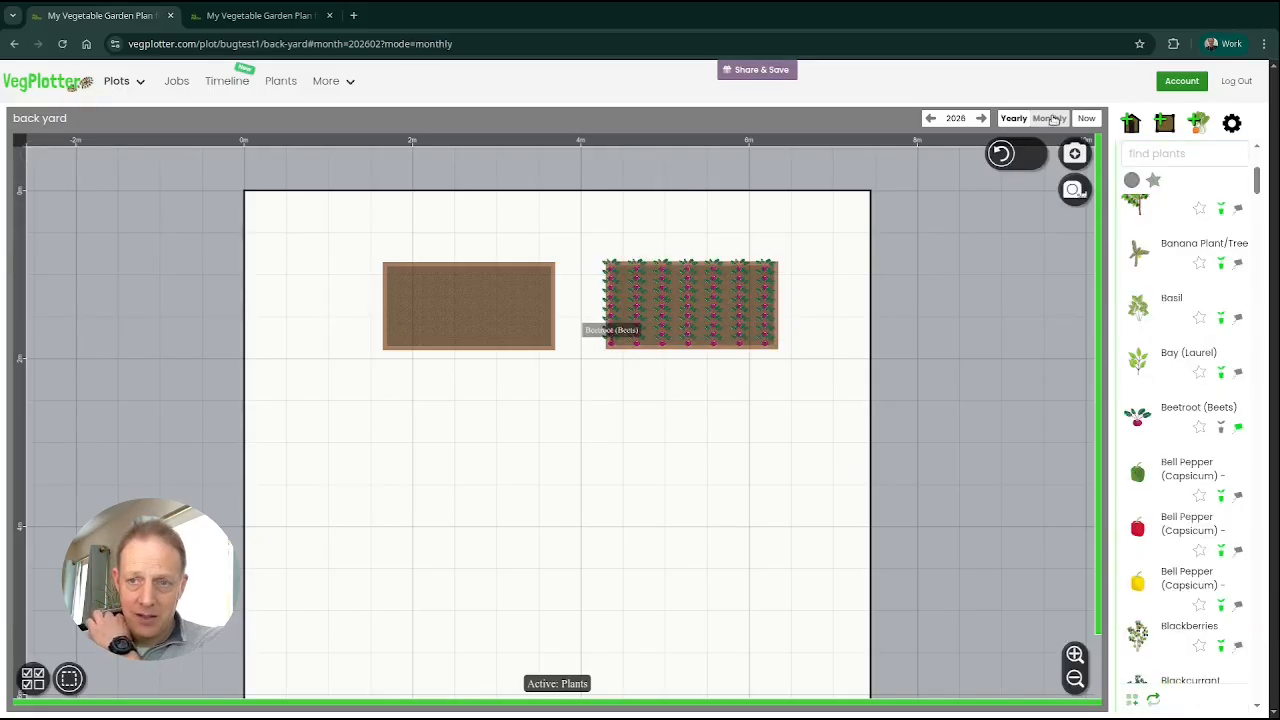
click(981, 119)
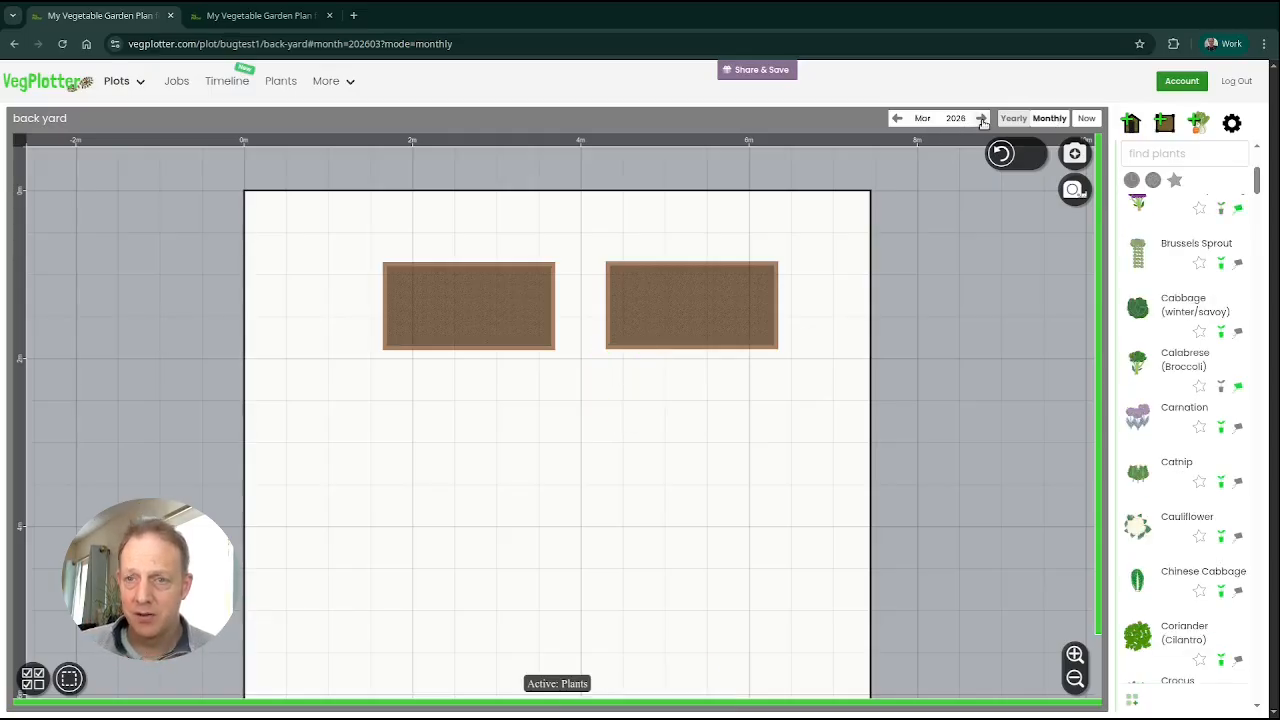
click(981, 119)
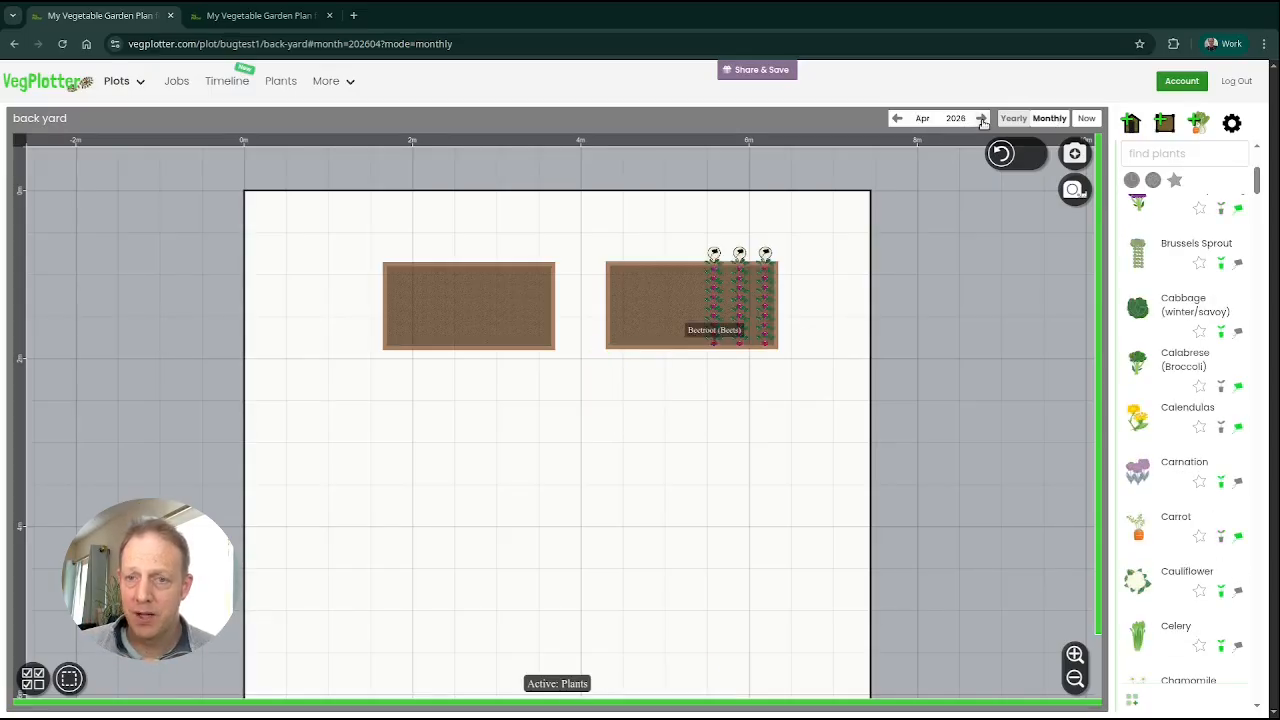
click(981, 119)
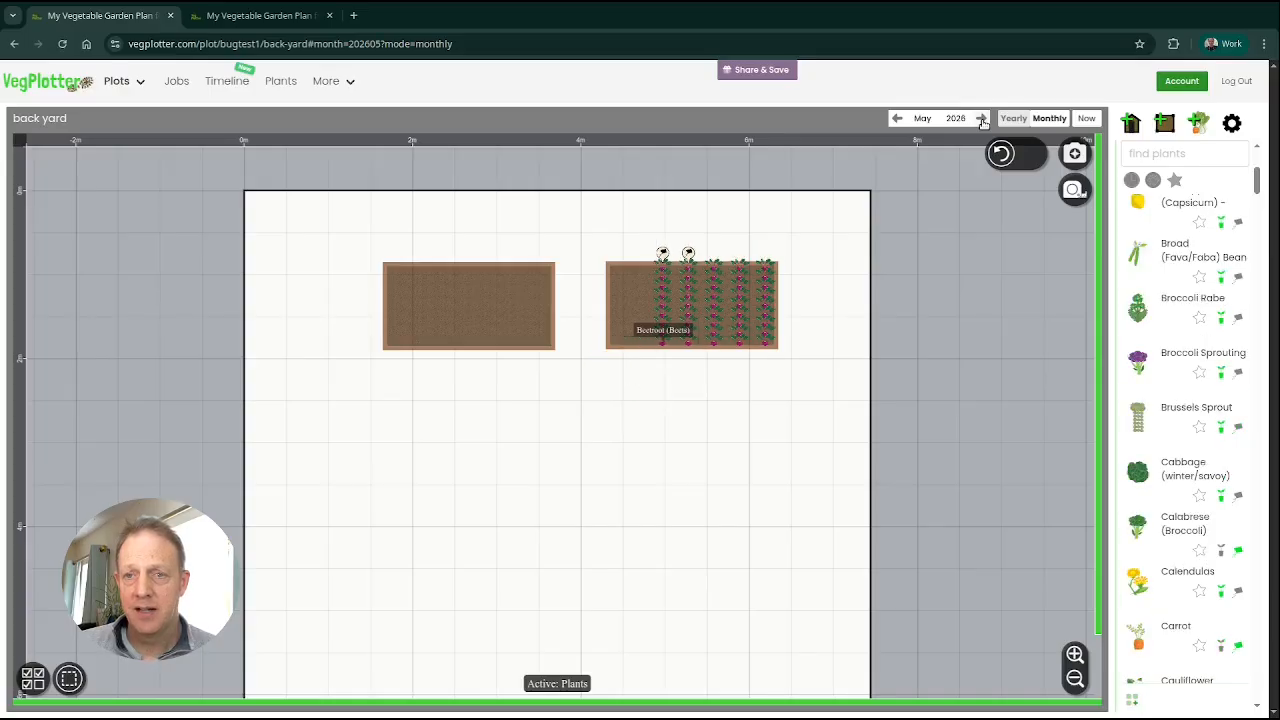
click(981, 119)
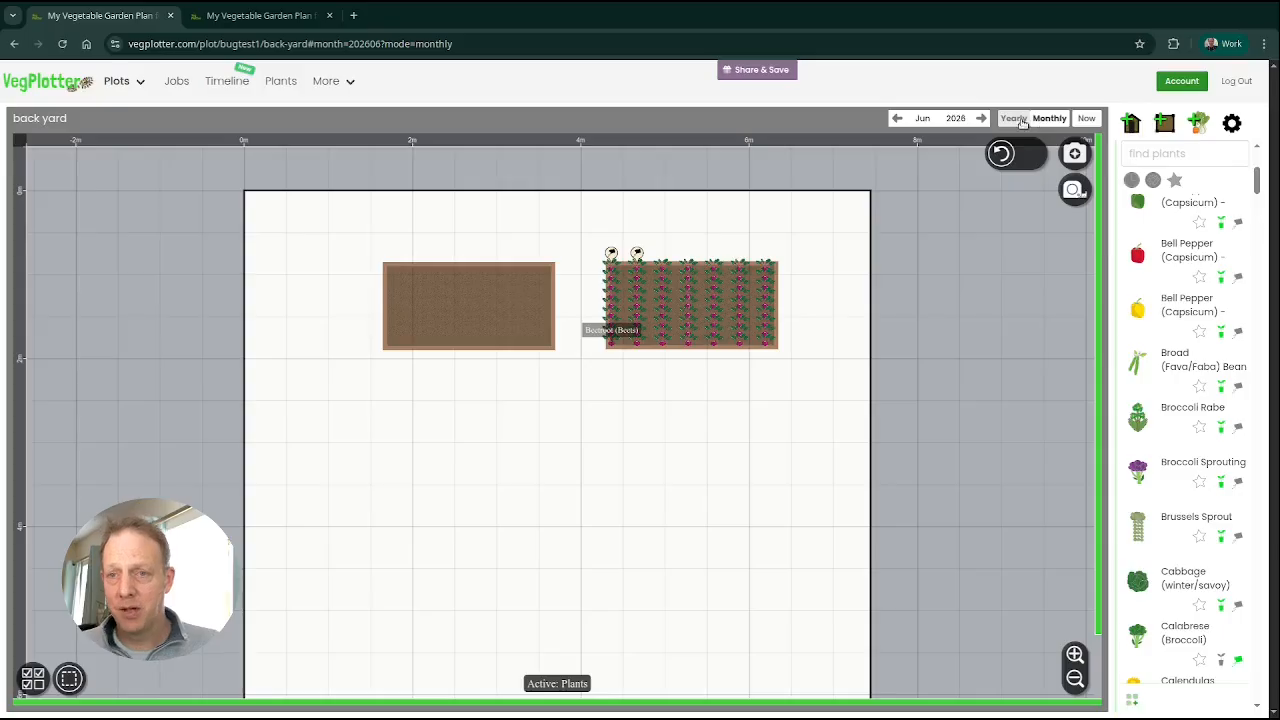
- Go back to April 2026 and plant a 1 m row of Carrot along the left bed's edge nearest the right bed
click(897, 118)
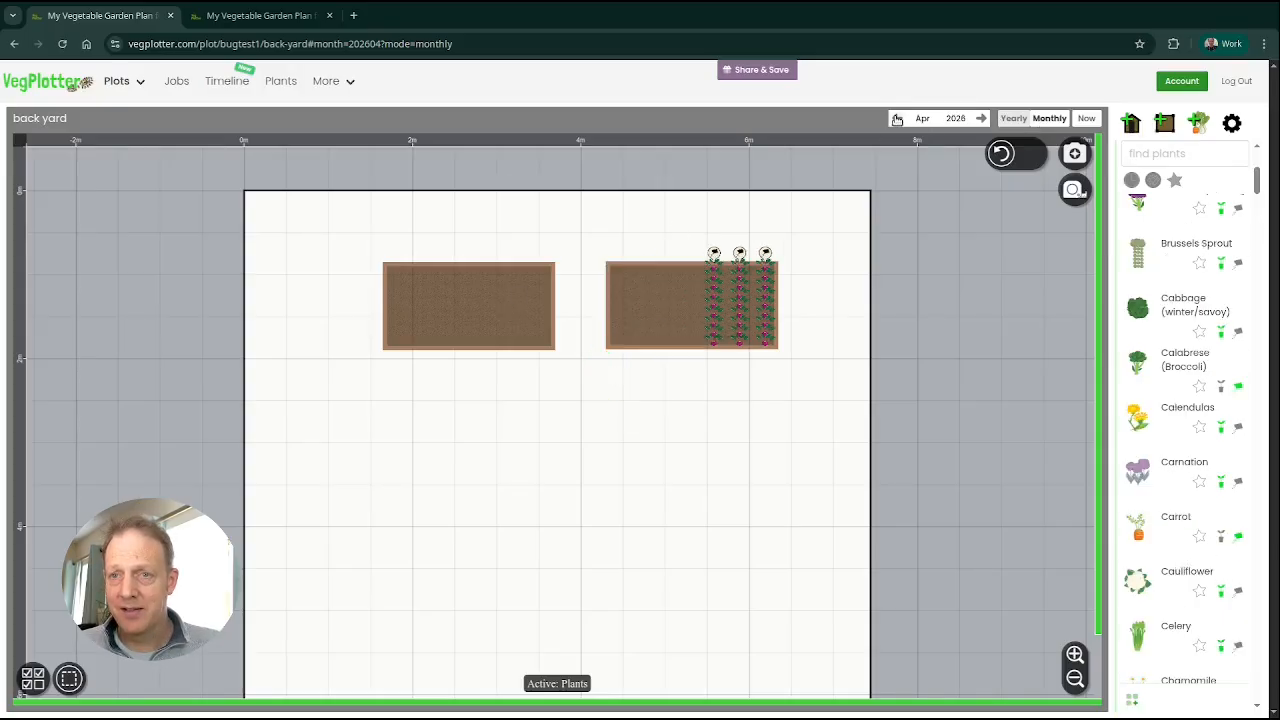
click(897, 118)
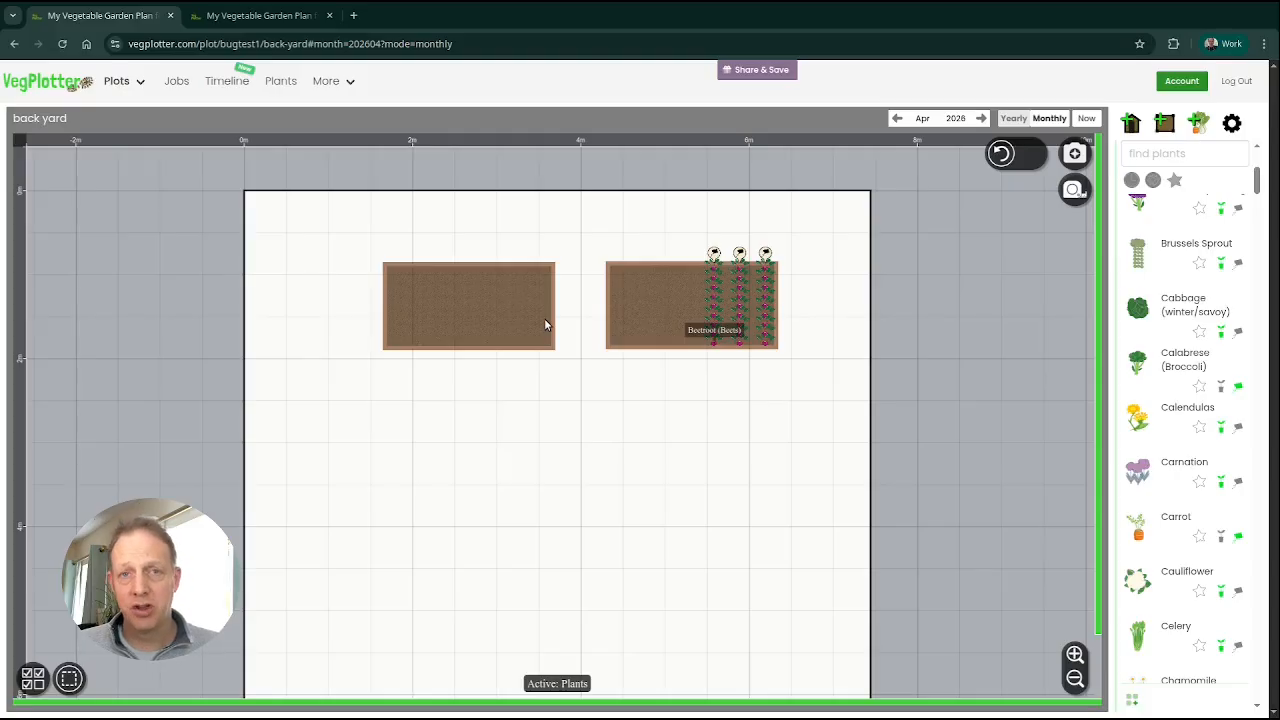
scroll(1225, 352, up, 4)
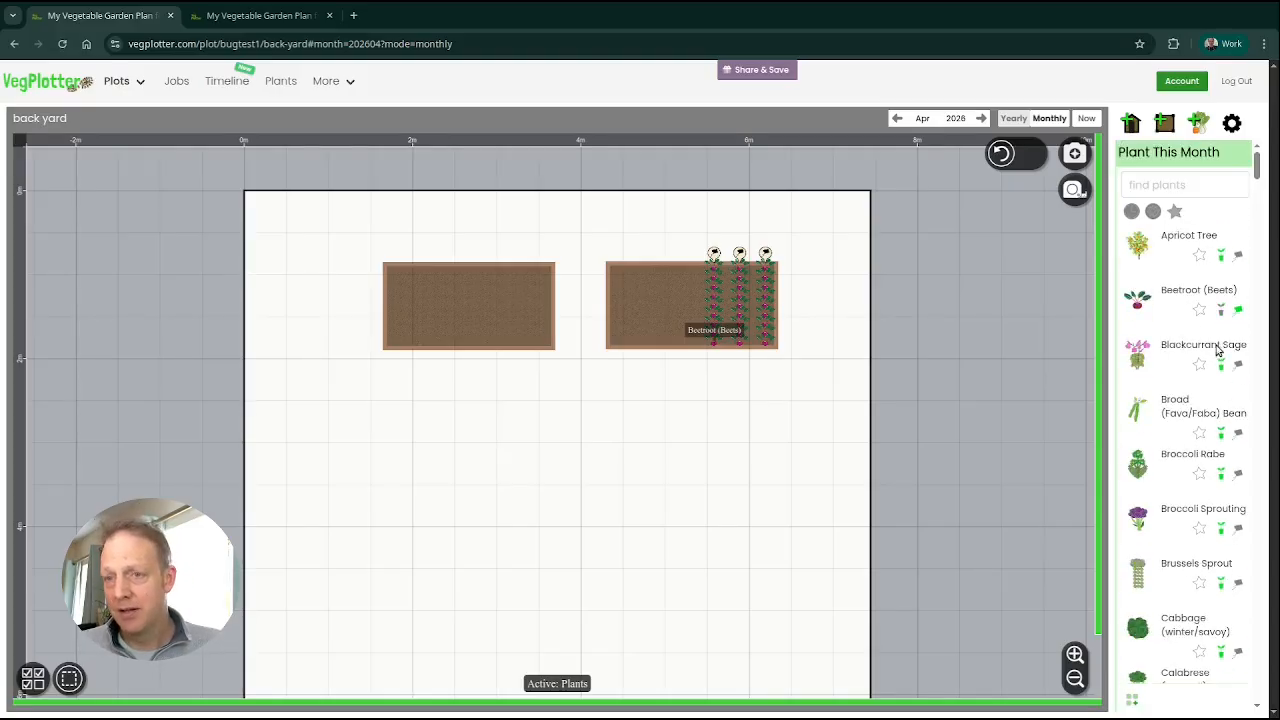
scroll(1200, 450, down, 5)
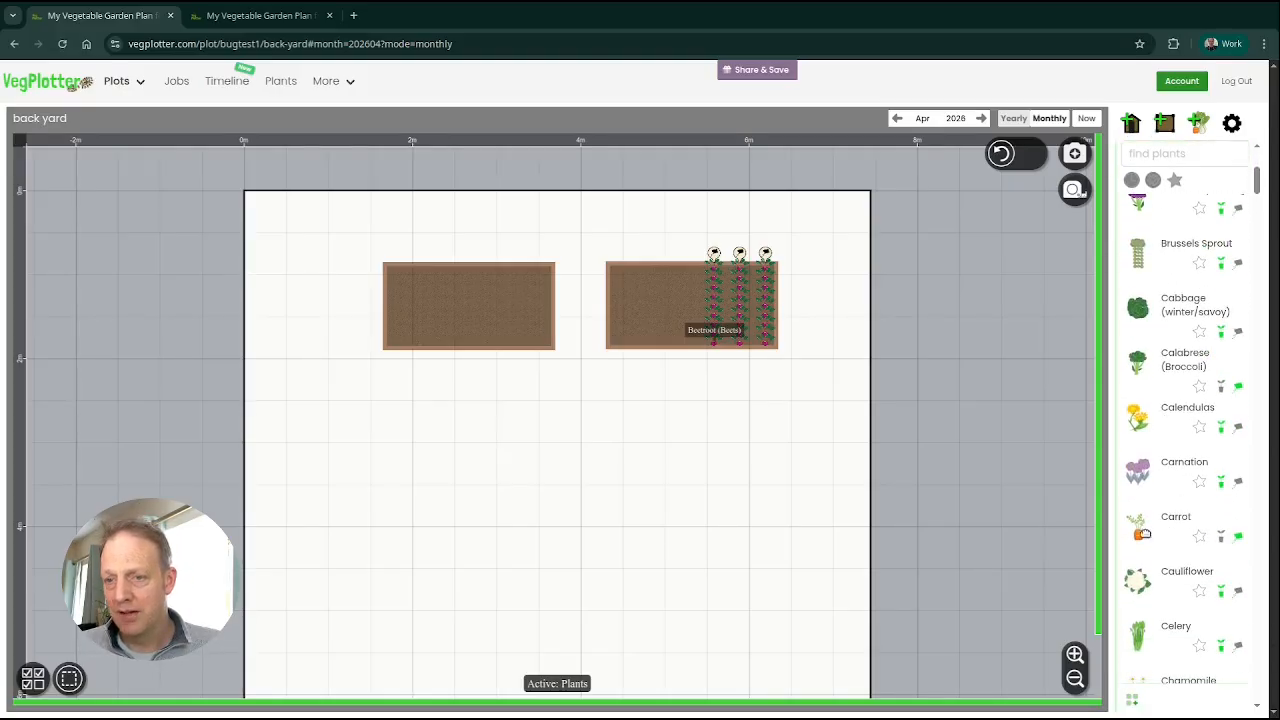
drag(1138, 527, 541, 340)
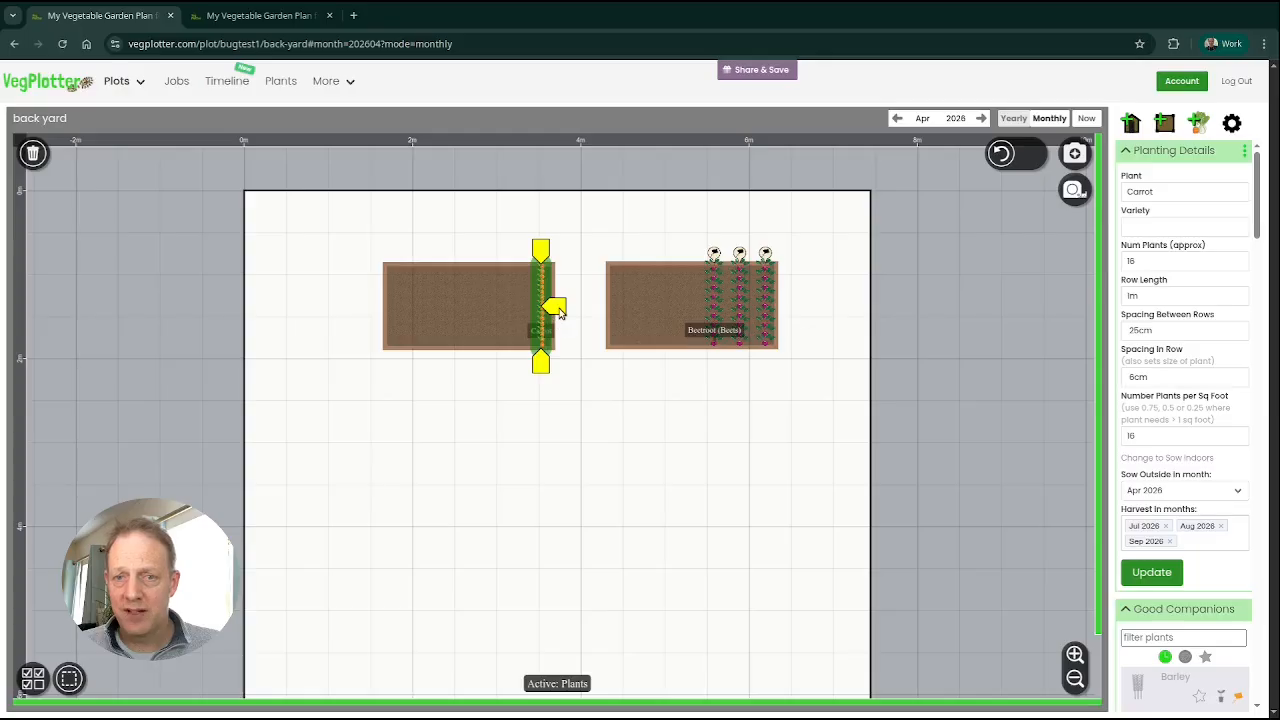
mouse_move(555, 308)
mouse_down()
mouse_move(524, 311)
mouse_move(553, 309)
mouse_up()
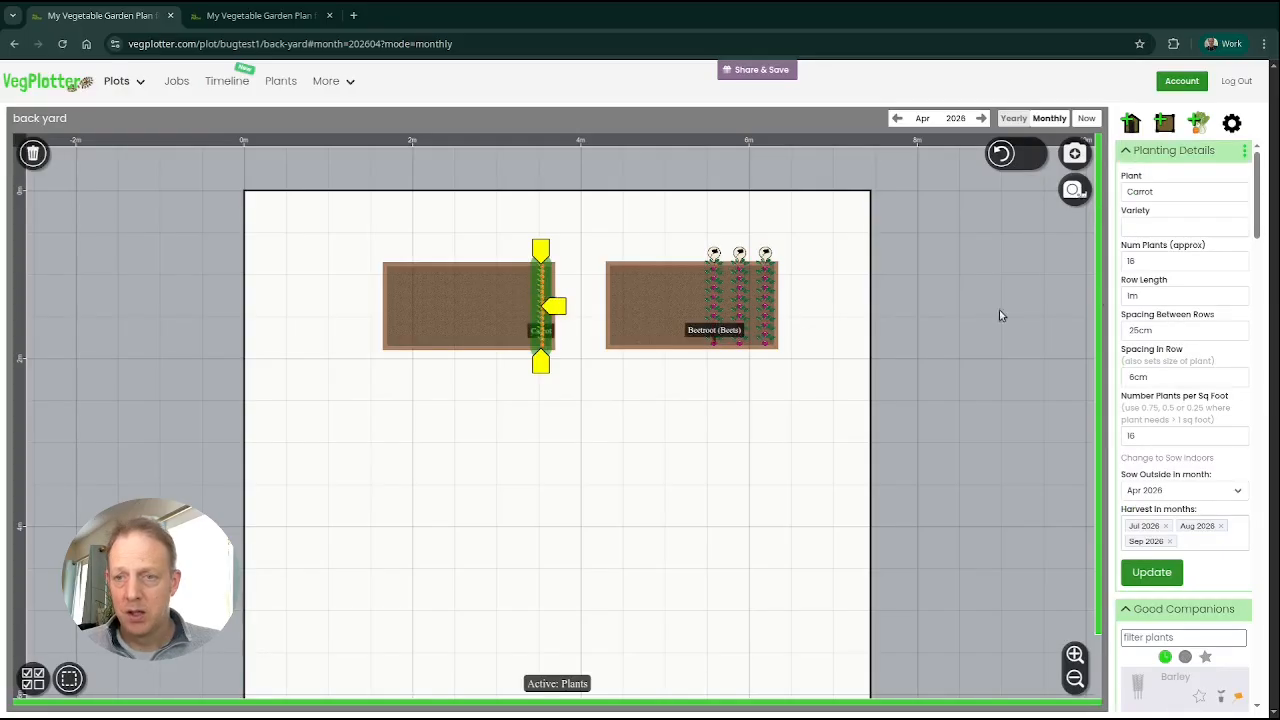
- Advance to May 2026 and plant a second 1 m row of Carrot in the left bed, directly beside the April row
click(982, 119)
click(1198, 122)
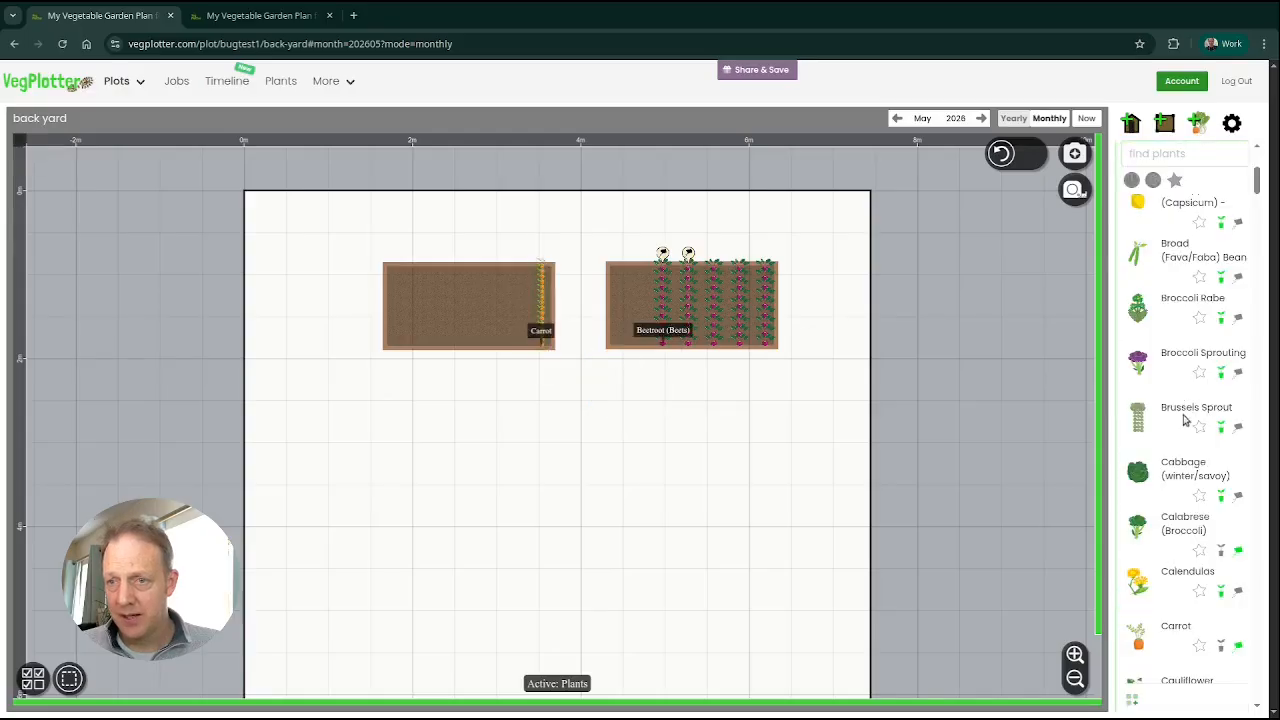
drag(1138, 635, 518, 333)
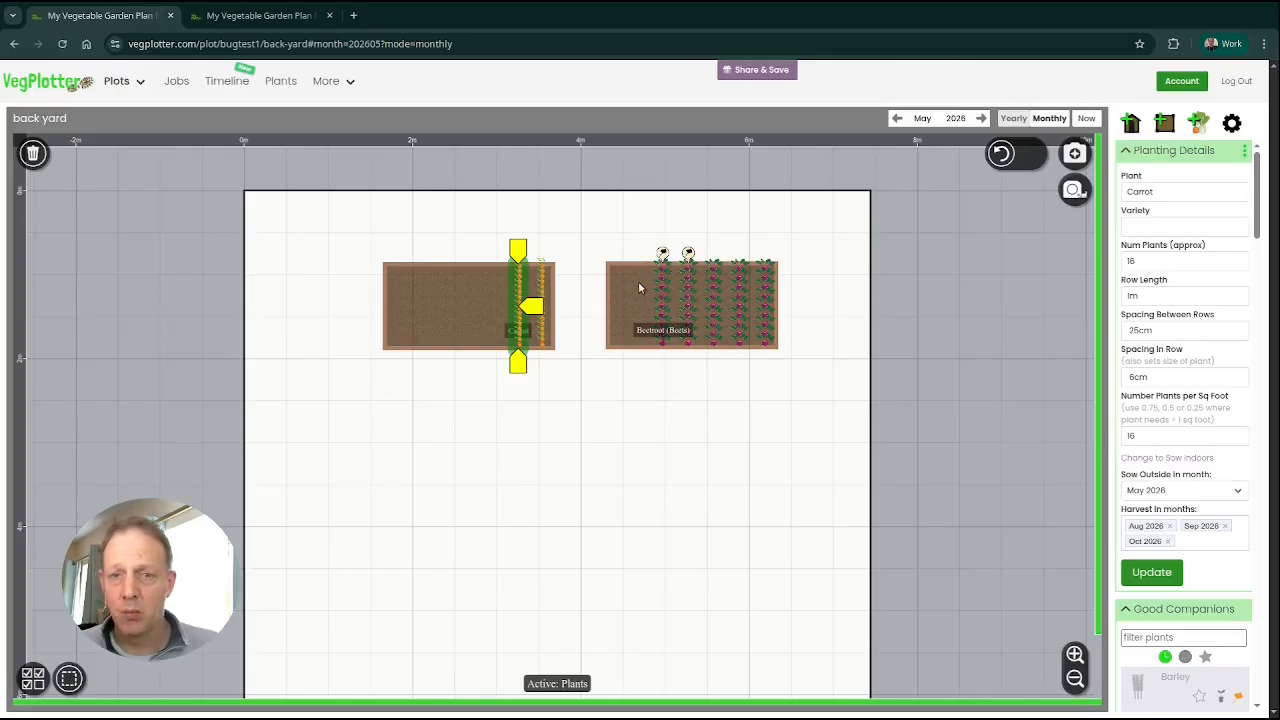
- Go through the months from March to October 2026 to examine when the carrot and beetroot rows are planted and harvested
click(981, 118)
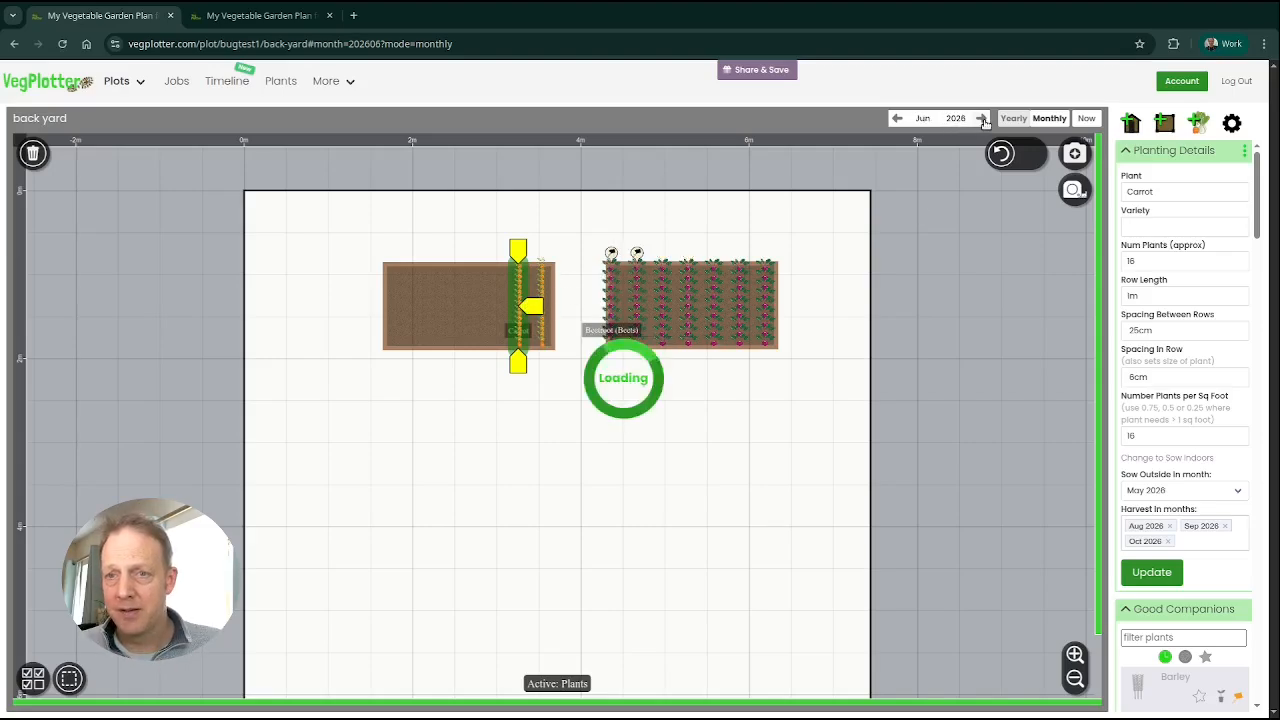
click(898, 118)
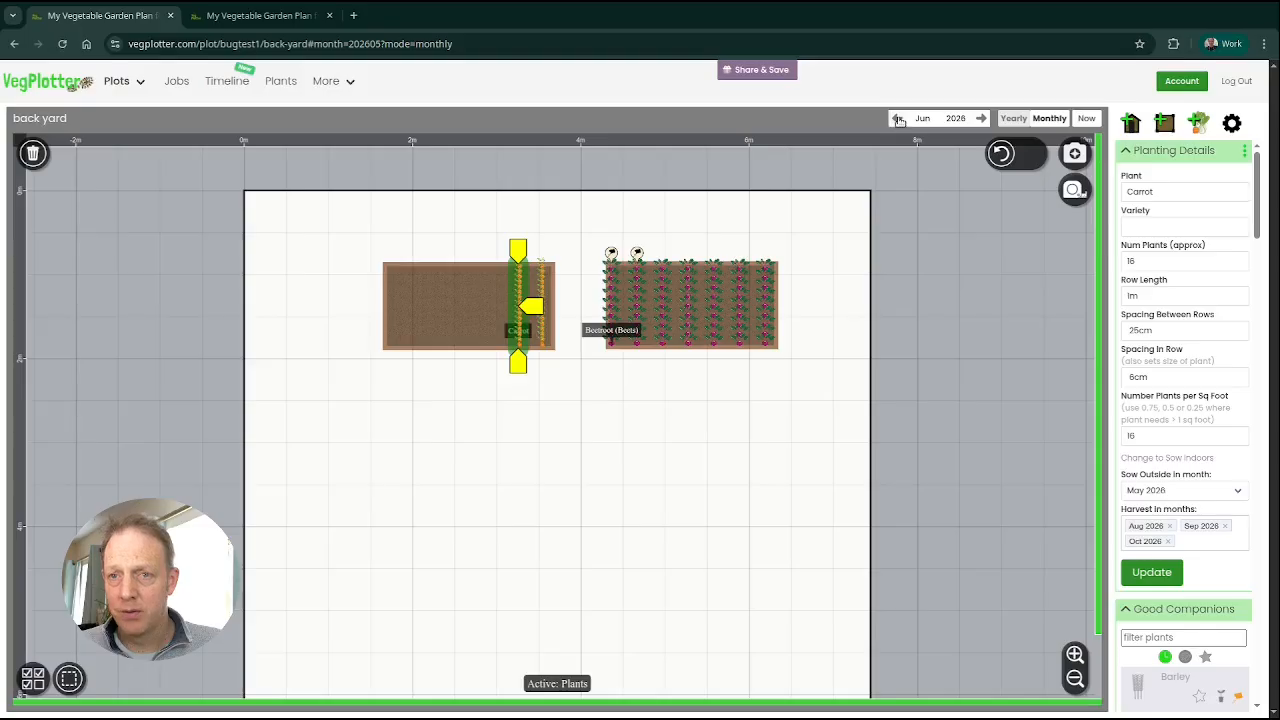
click(898, 118)
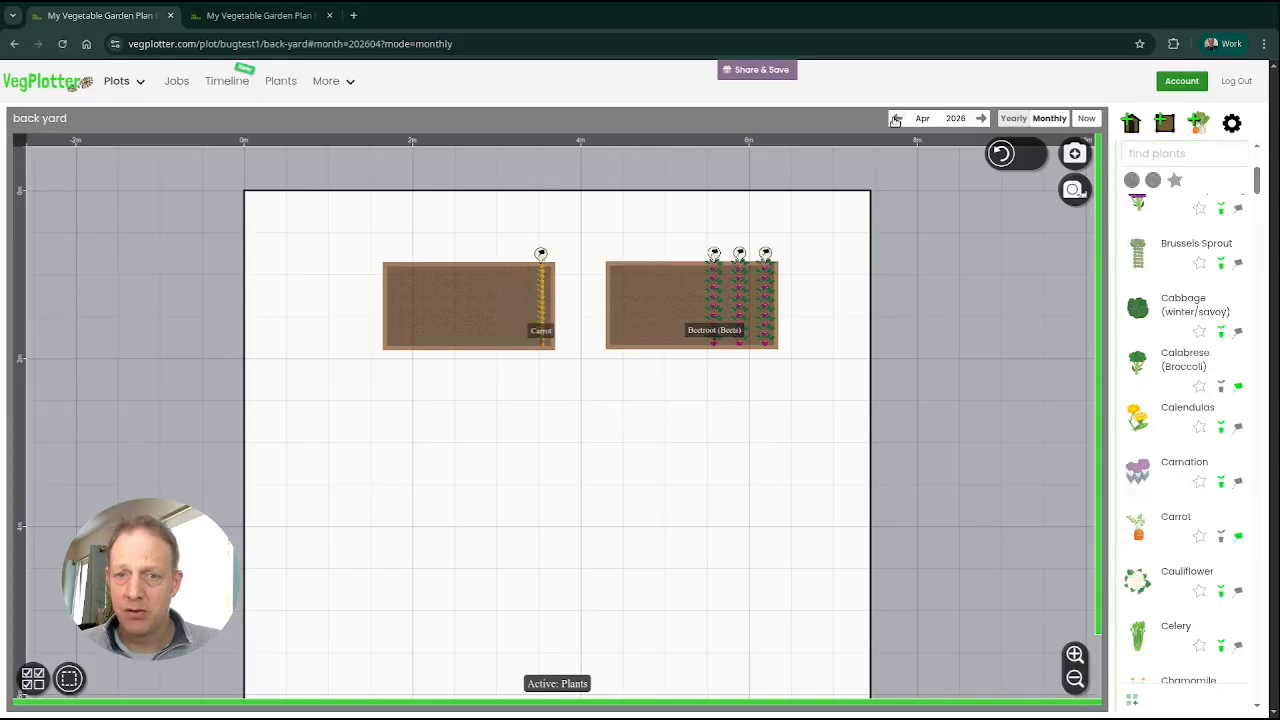
click(896, 119)
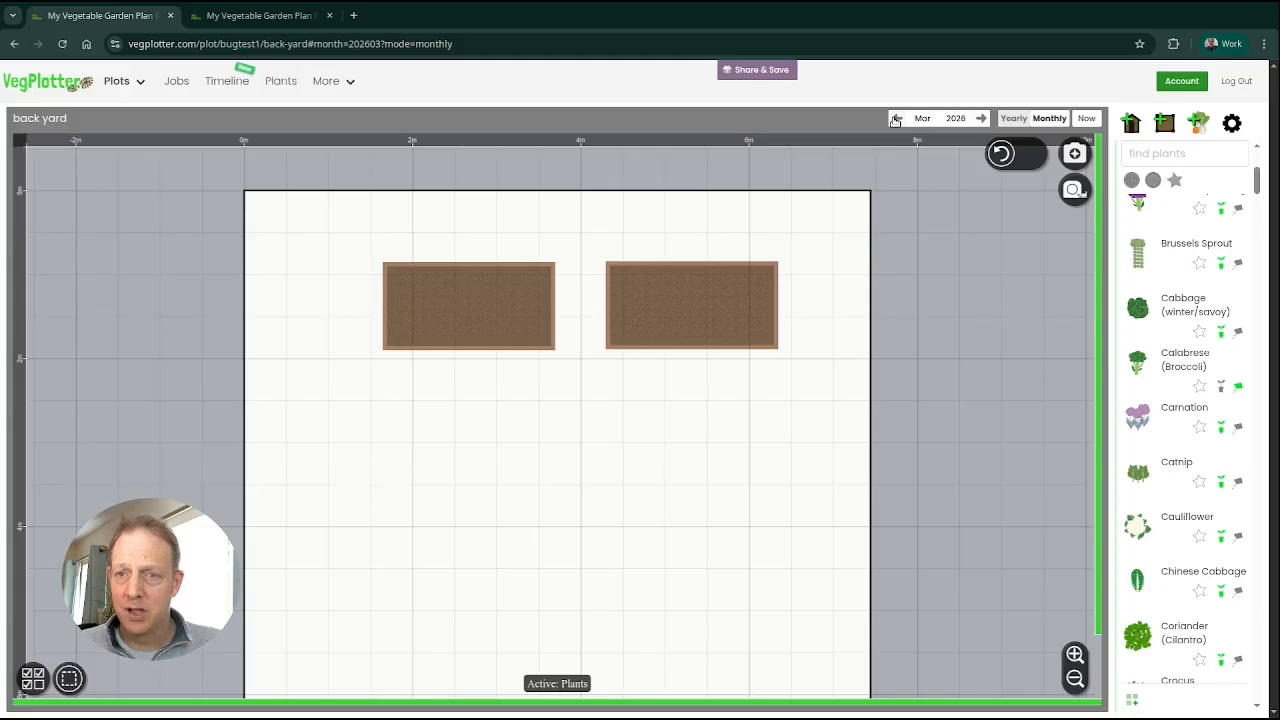
click(981, 119)
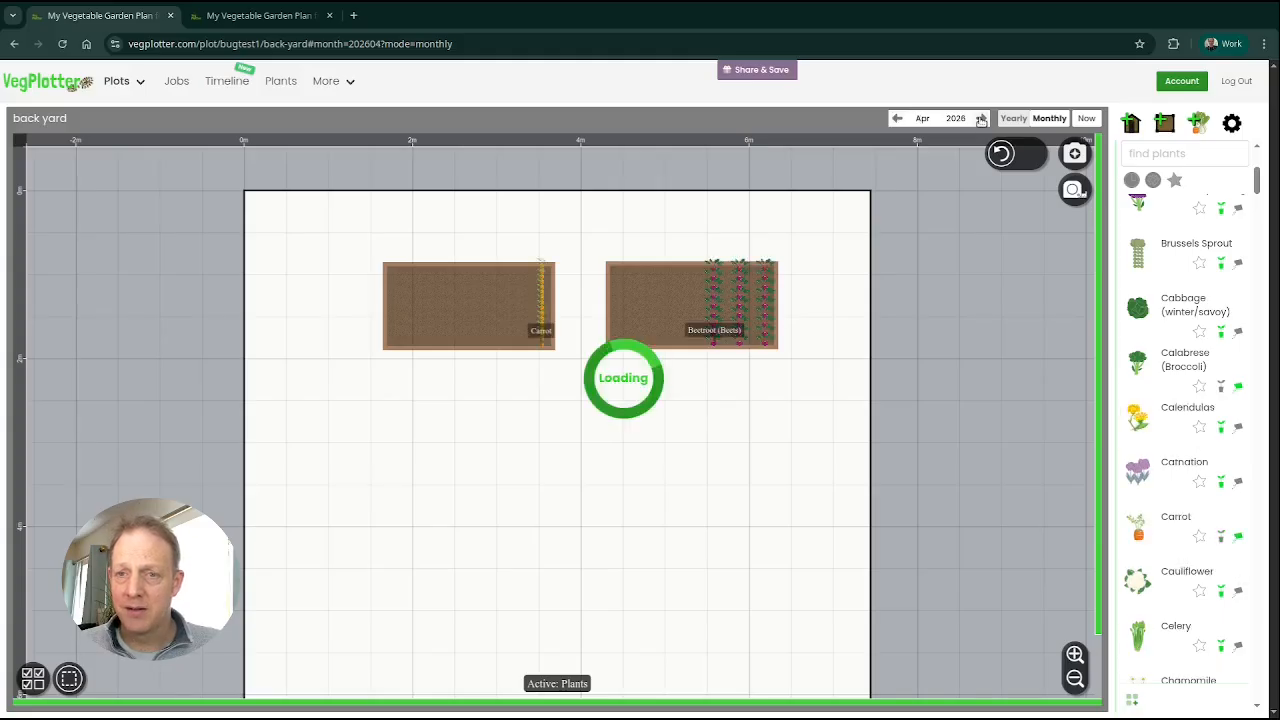
click(981, 119)
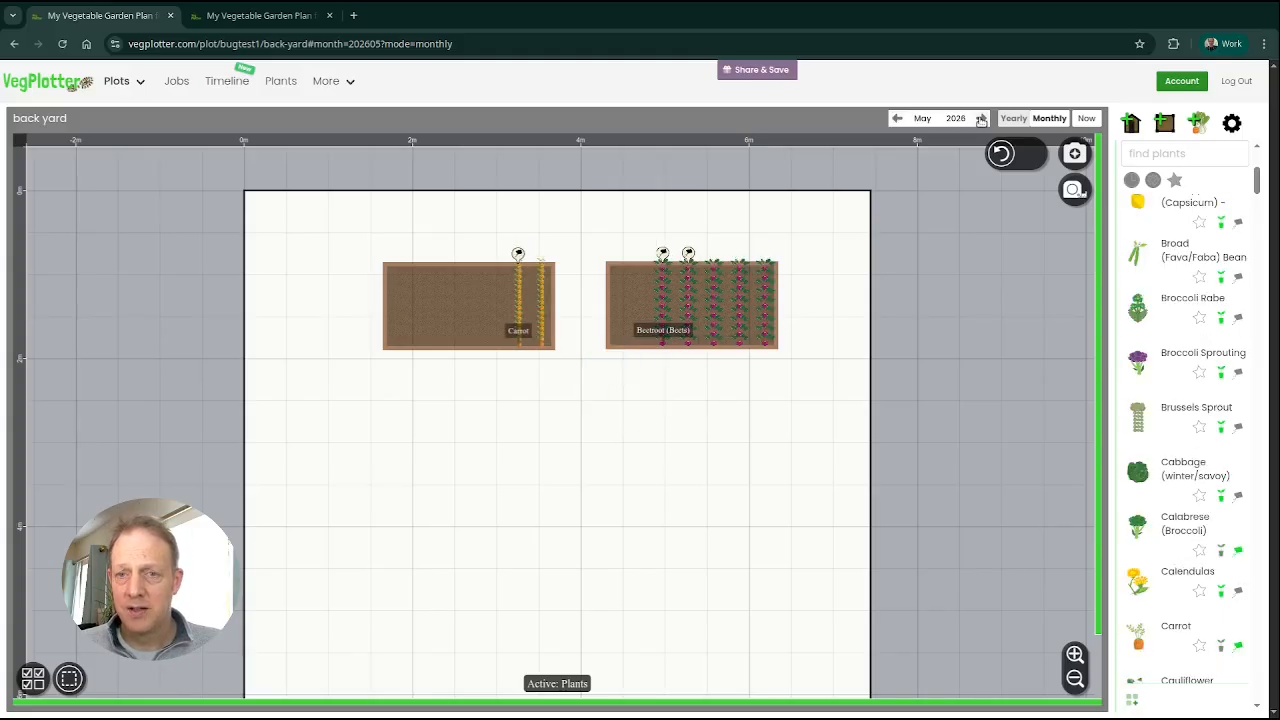
click(981, 119)
click(981, 119)
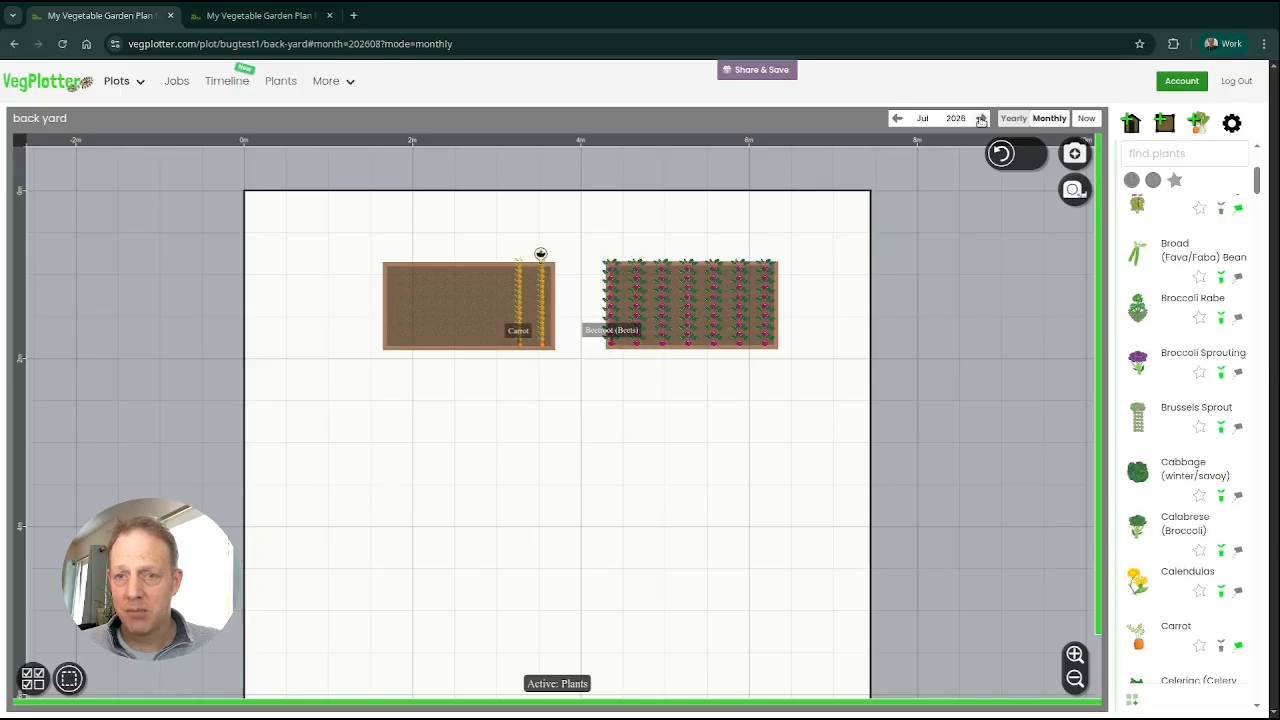
click(981, 119)
click(981, 119)
click(981, 119)
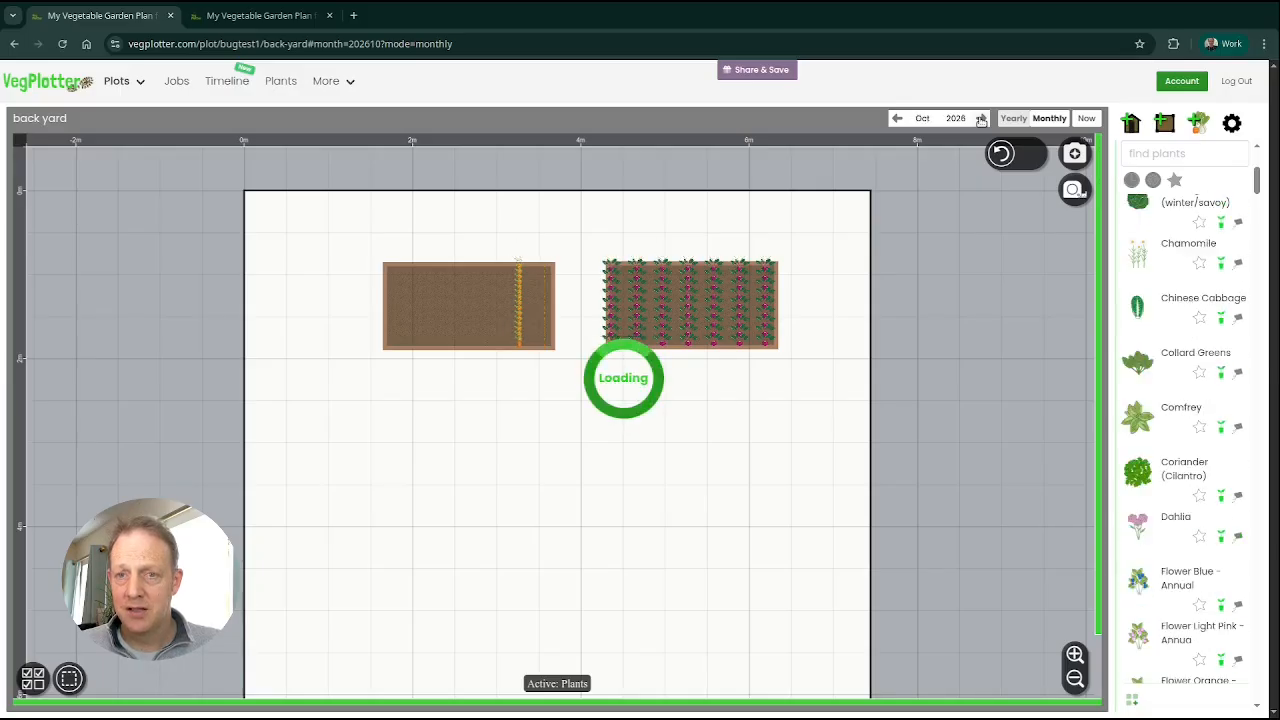
- Advance to November 2026, find Garlic with the search "gar", and plant two rows of it at the right bed's outer end
click(981, 119)
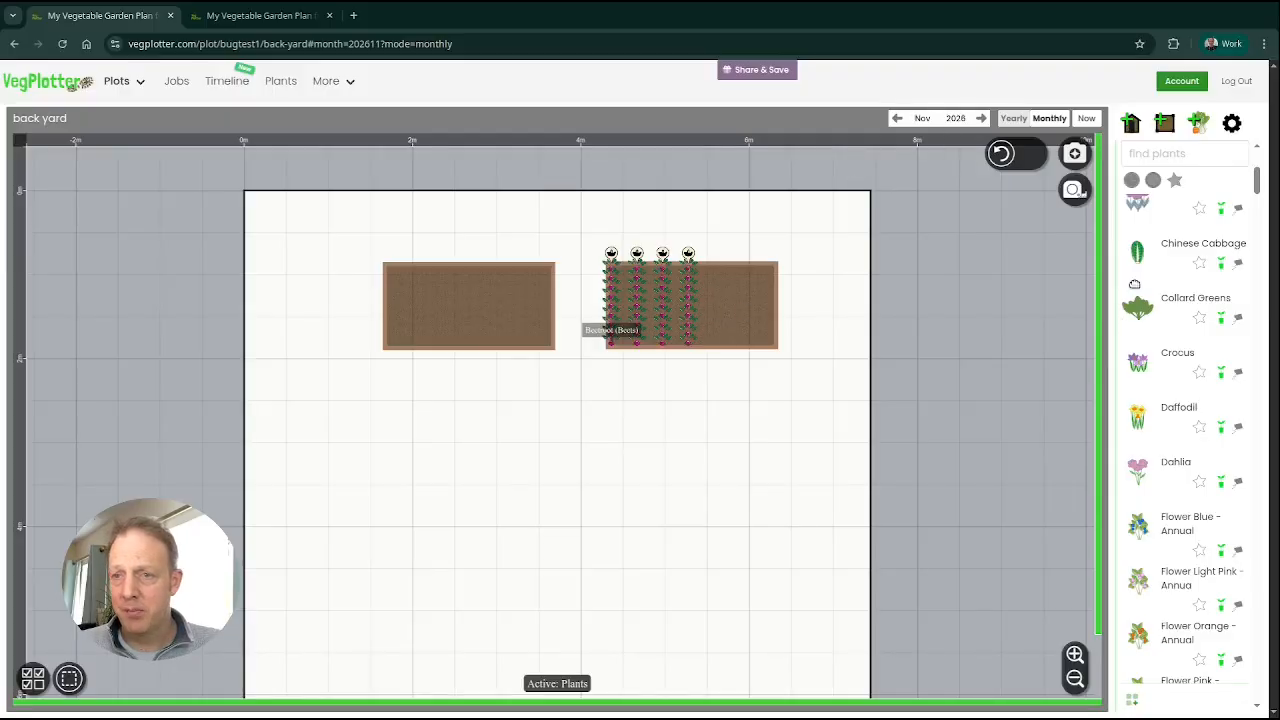
click(1172, 150)
text(gar)
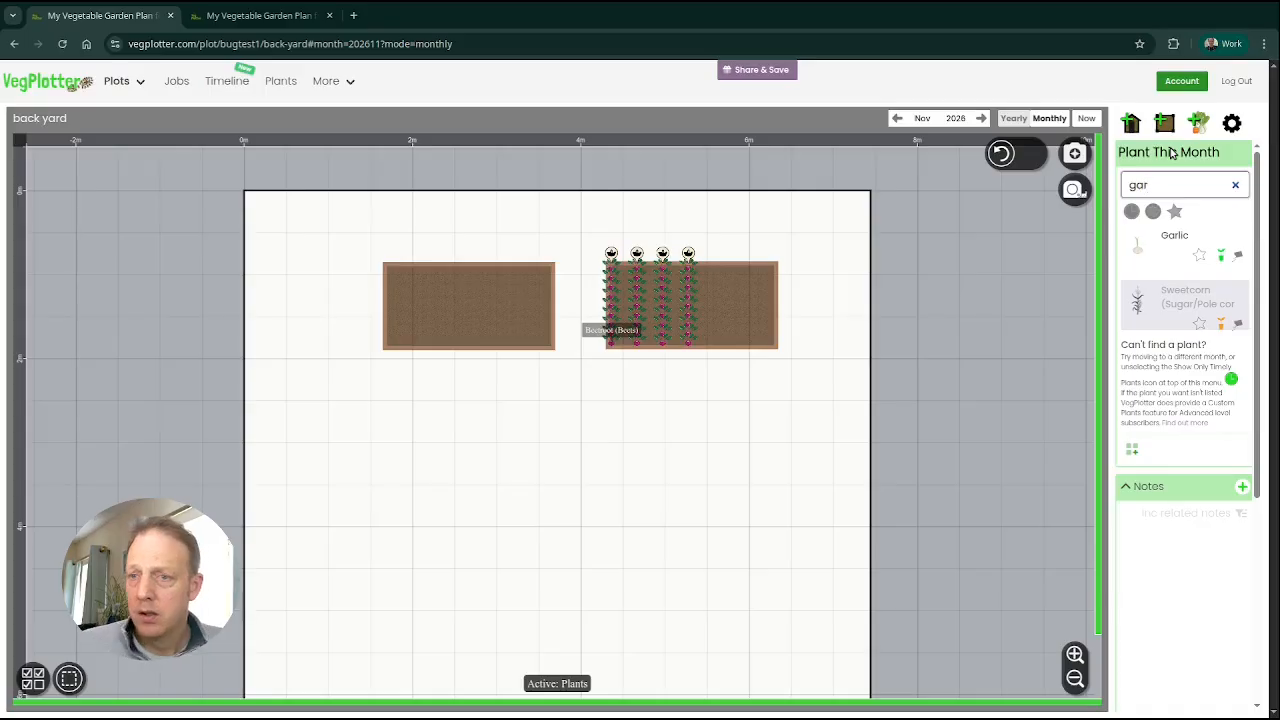
drag(1139, 250, 718, 310)
click(750, 359)
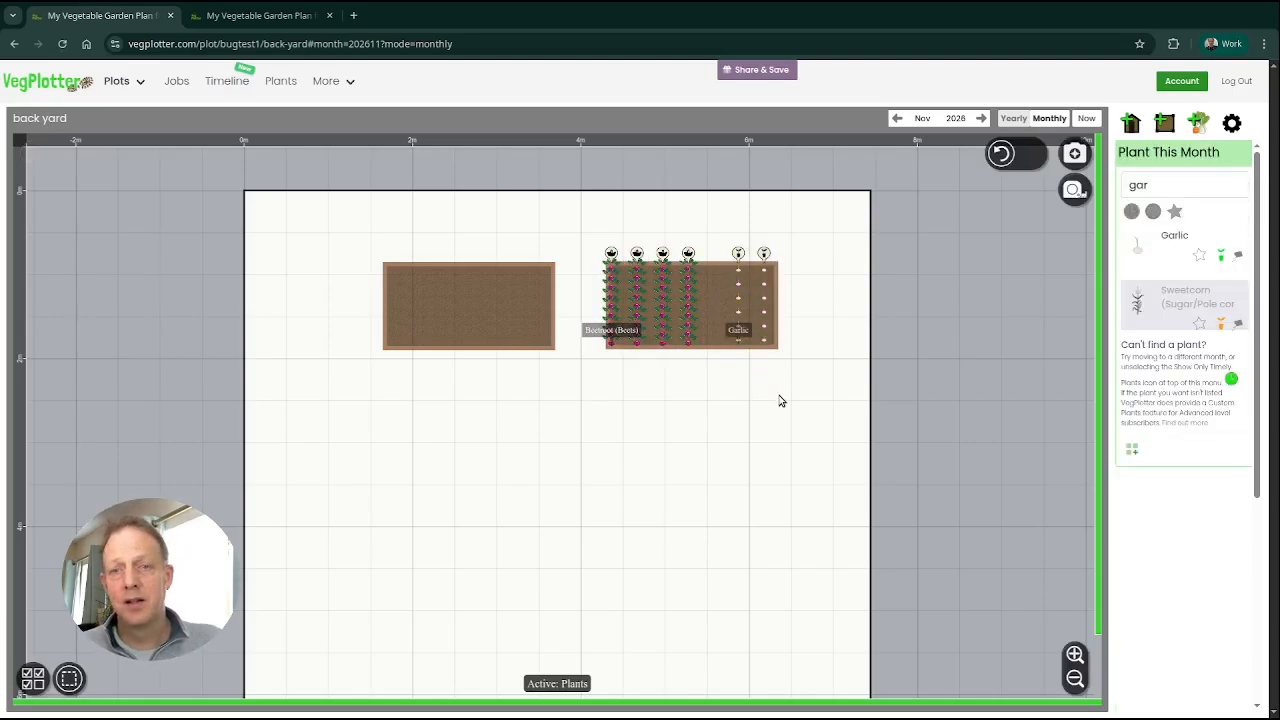